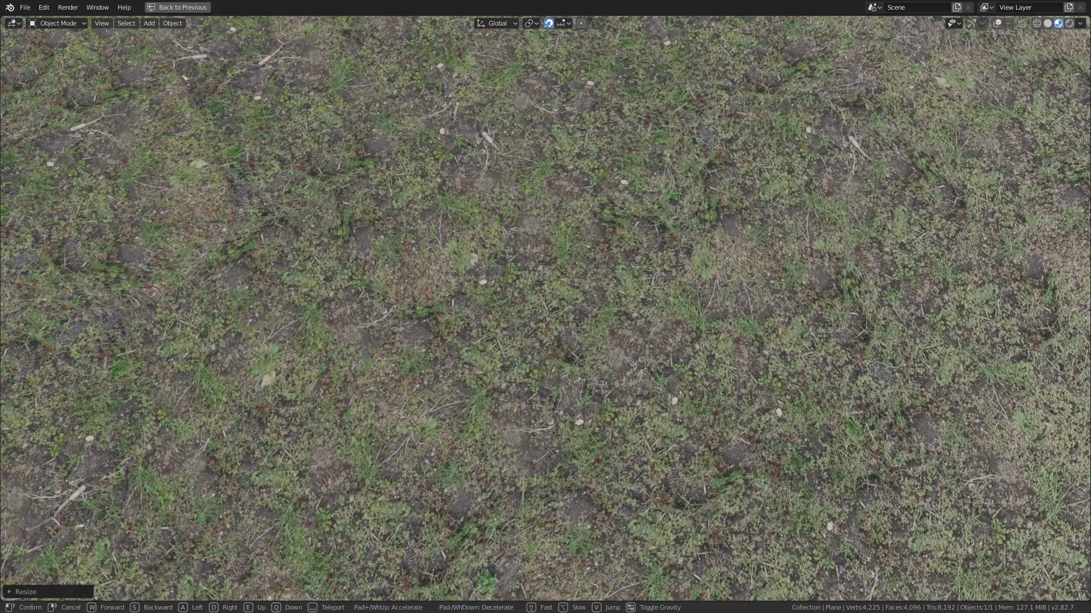
Step: Move the viewpoint back and upward from the textured ground plane to examine how the texture repeats at a distance
key(s)
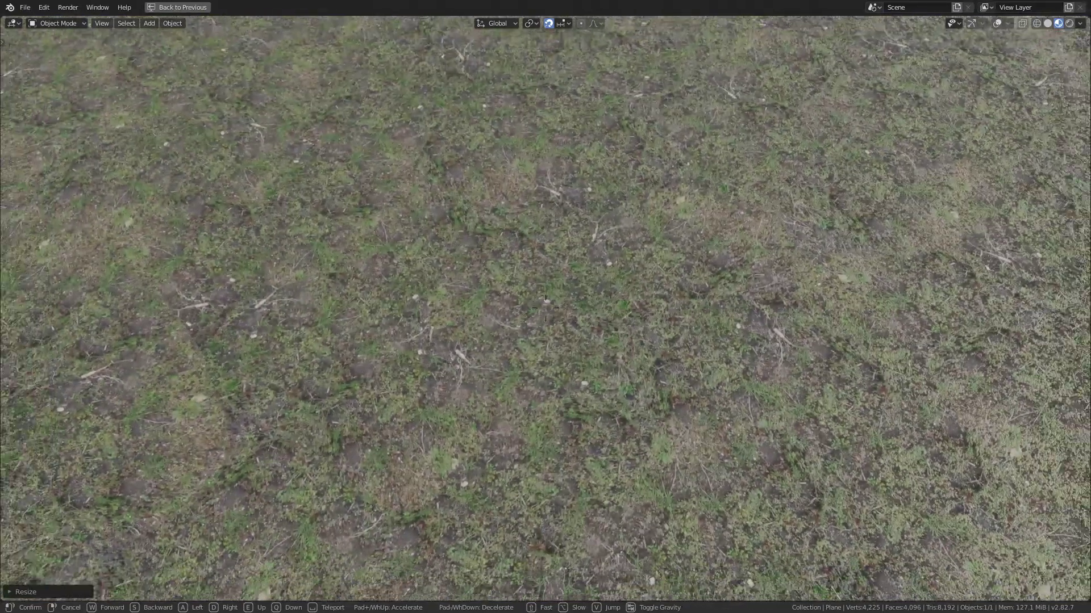
key(s)
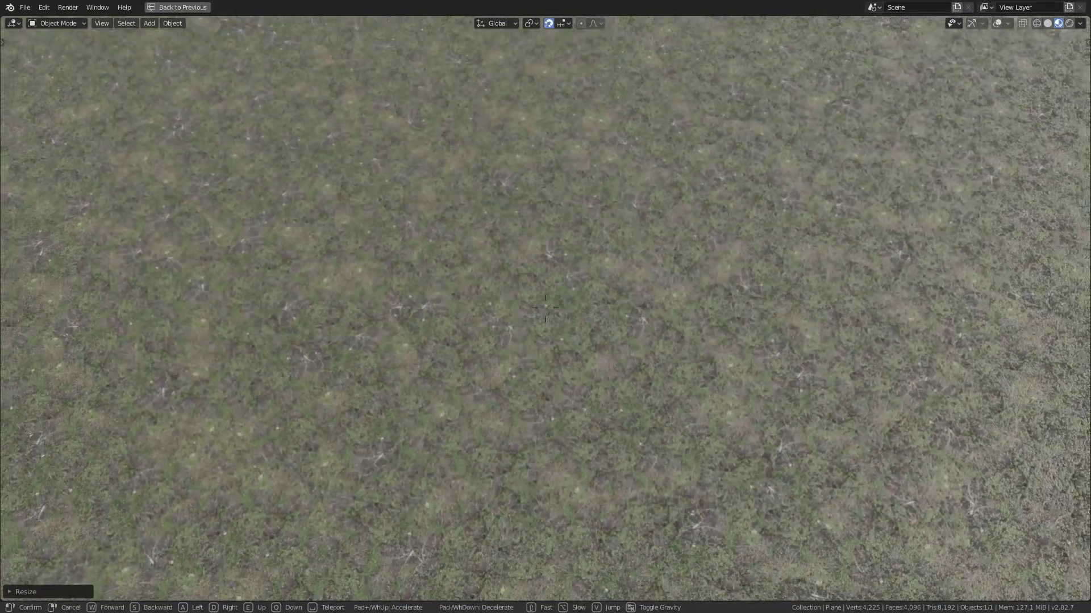
key(e)
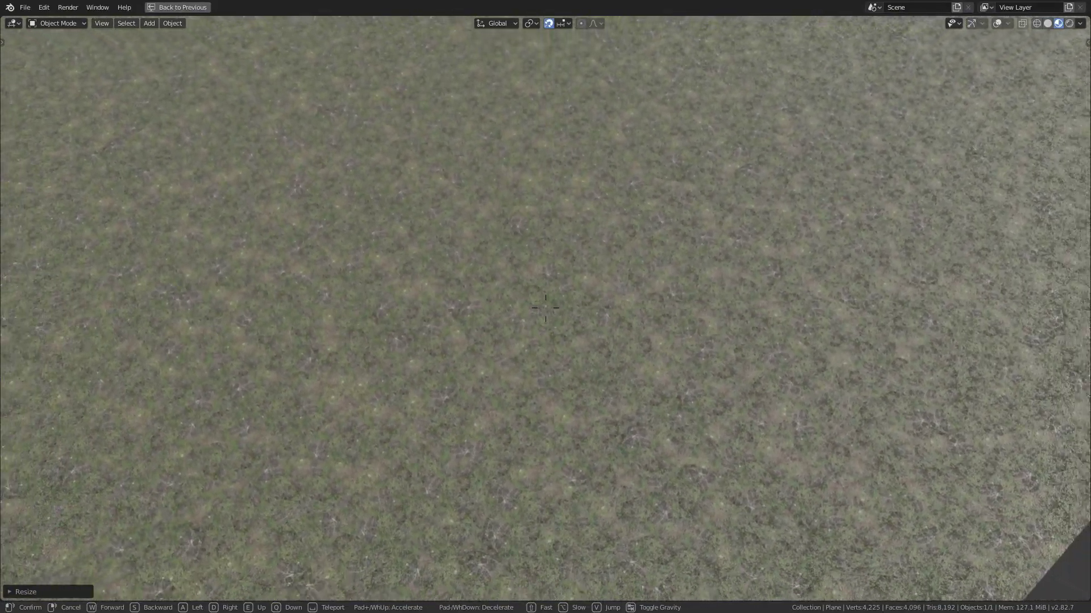
key(s)
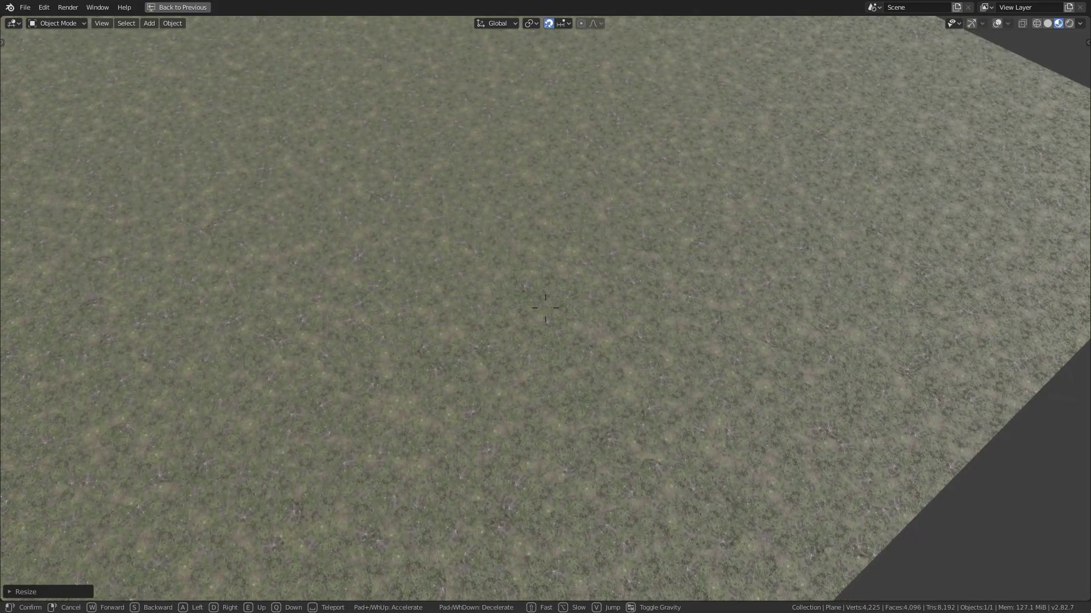
key(e)
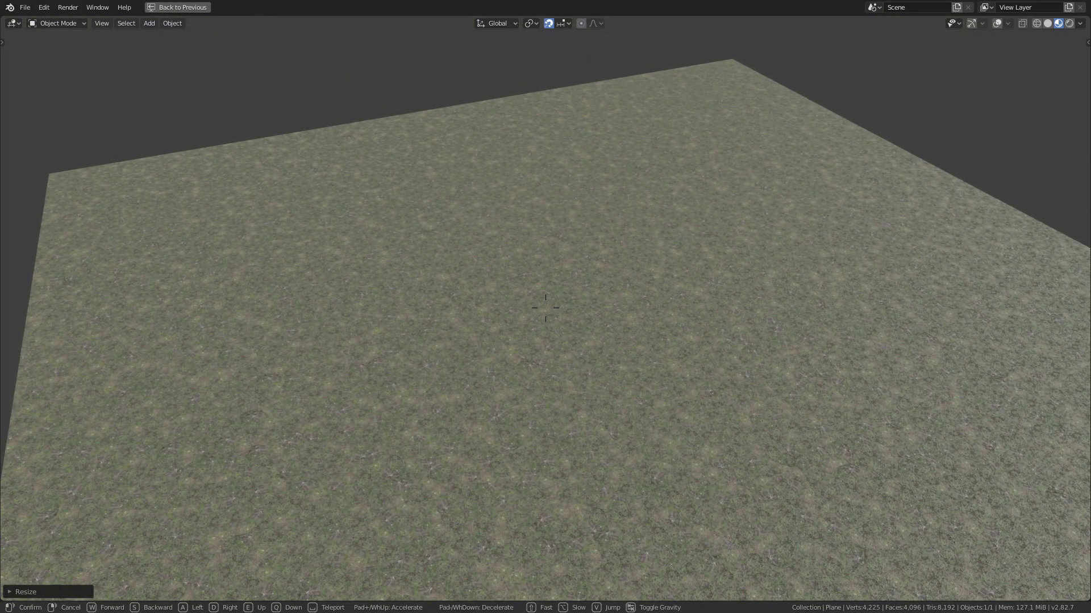
key(w)
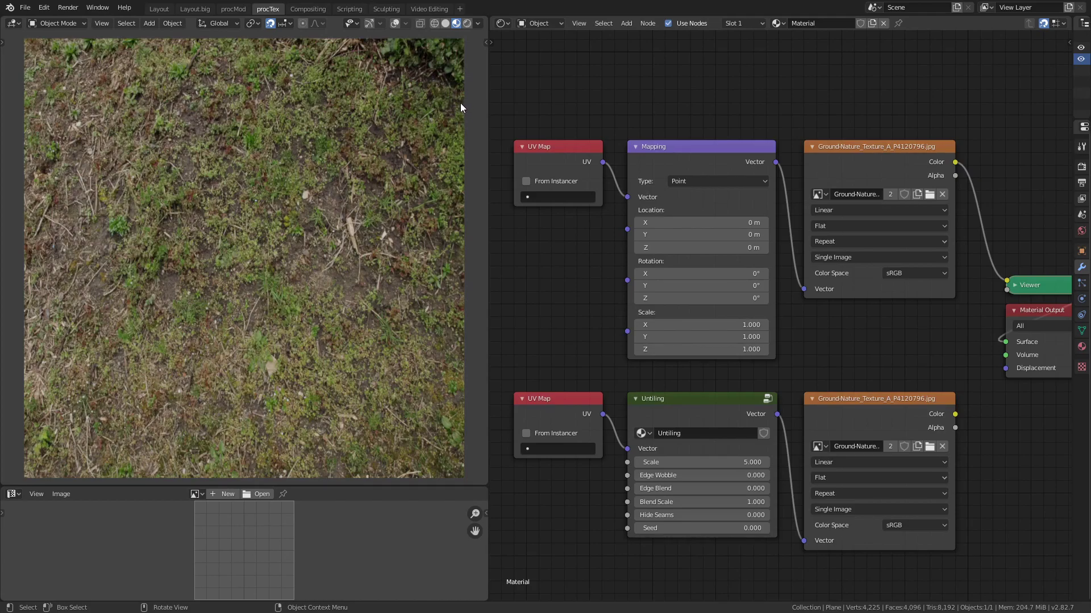
Step: Set the Mapping scale to 5 on all axes, then preview the Untiling version with Hide Seams at 0.516
drag(736, 326, 751, 364)
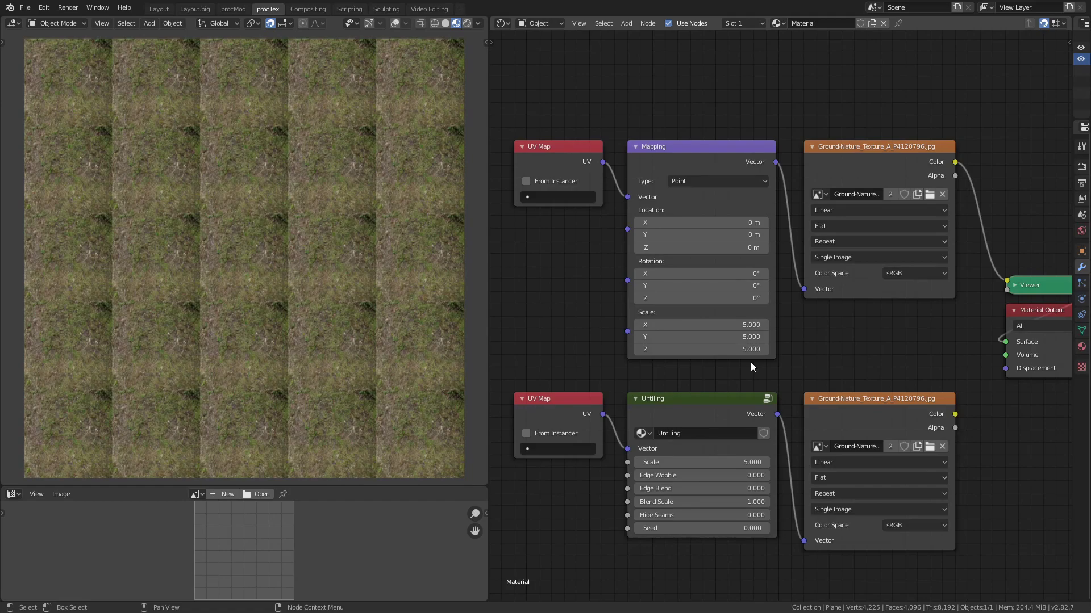
ctrl+shift+click(953, 419)
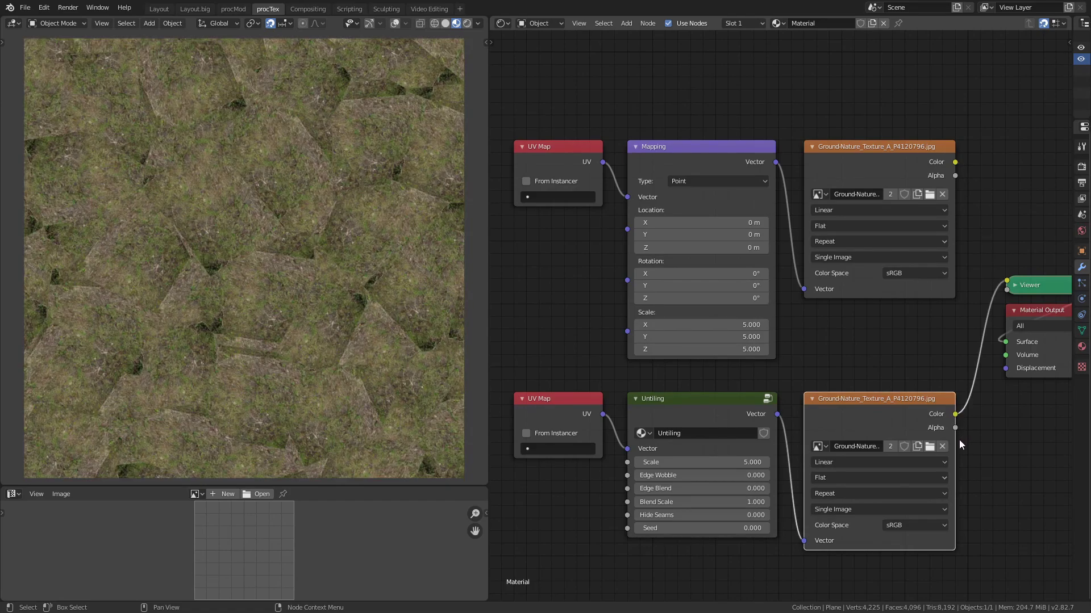
drag(667, 516, 711, 516)
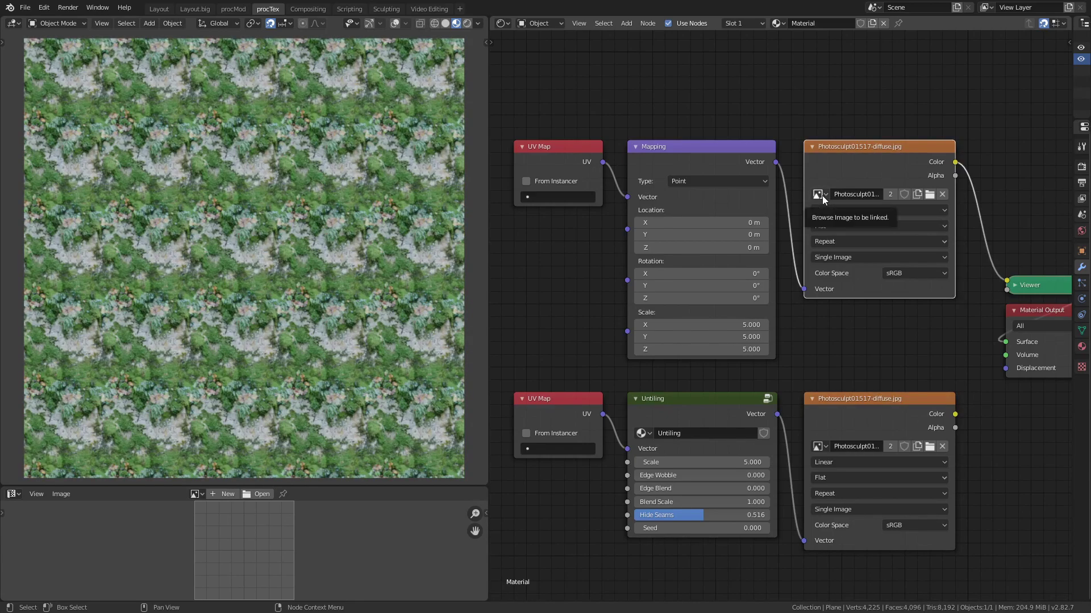
Step: Vary the Mapping and Untiling scales for the Photosculpt texture, with Edge Wobble at 0.300 and Edge Blend at 0.166
drag(713, 324, 826, 352)
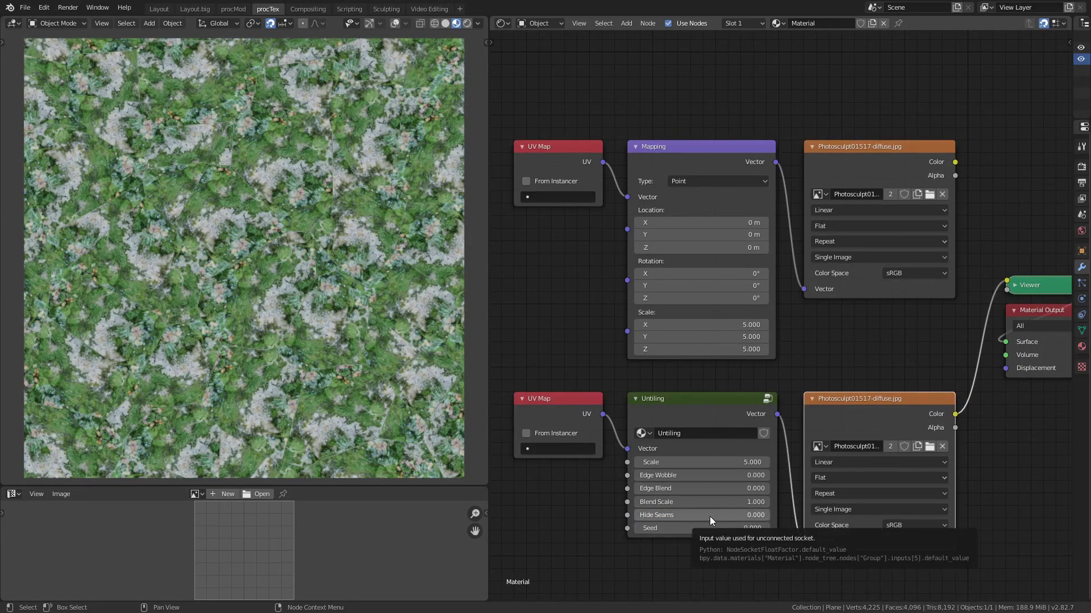
drag(669, 476, 717, 484)
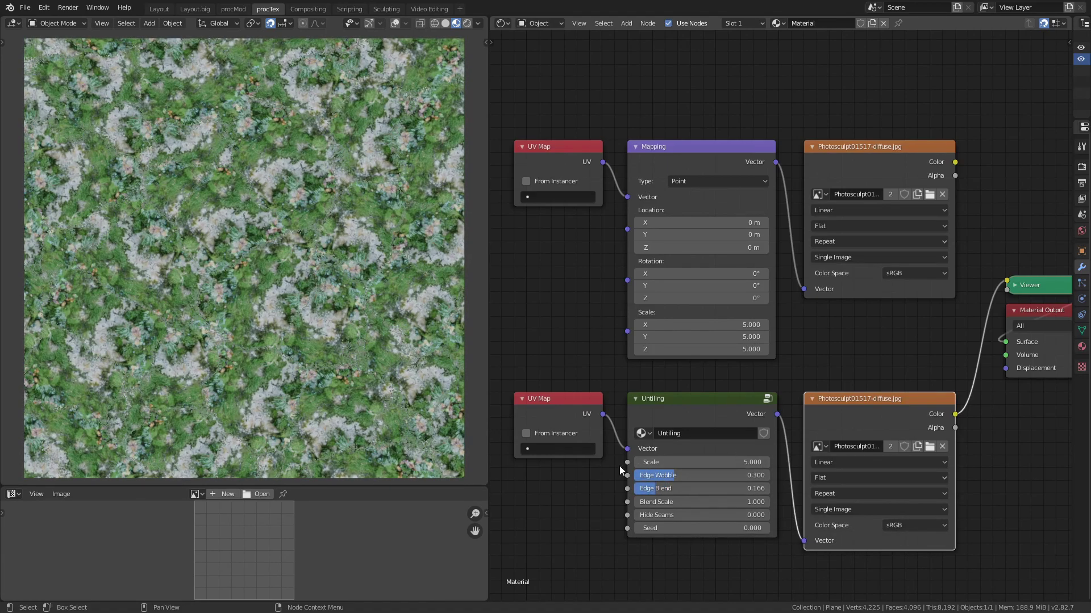
drag(698, 462, 940, 449)
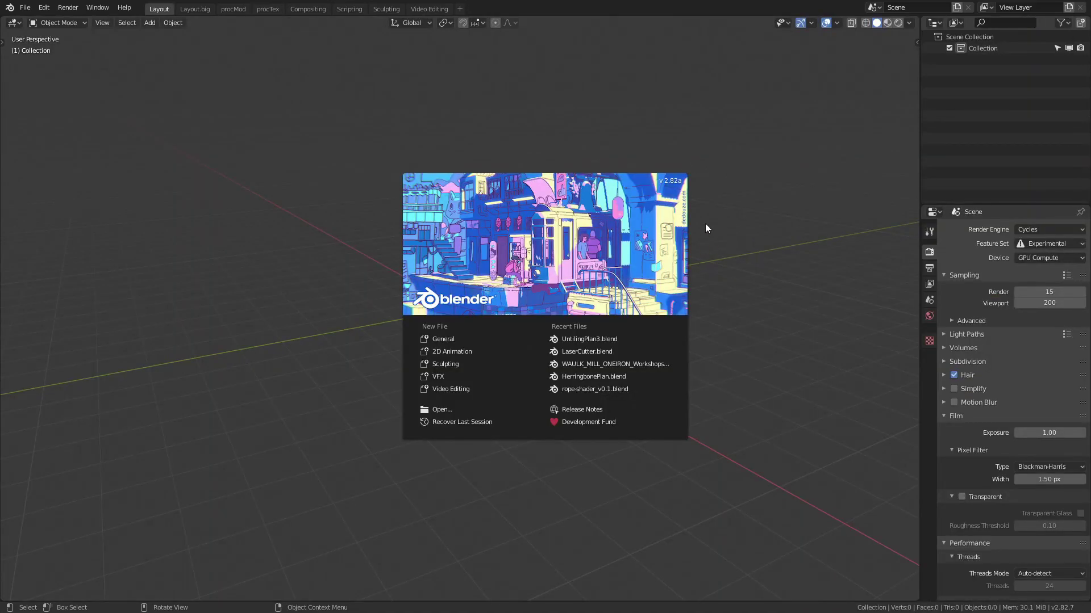
Step: Search the add-on preferences for "node" and expand the details of a matching add-on
click(44, 7)
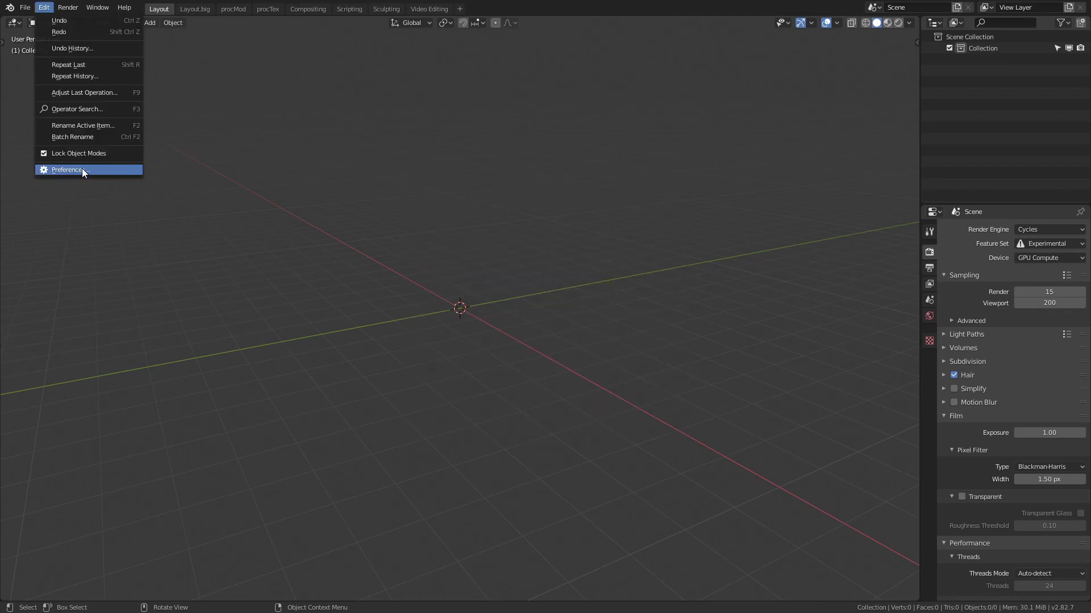
click(85, 170)
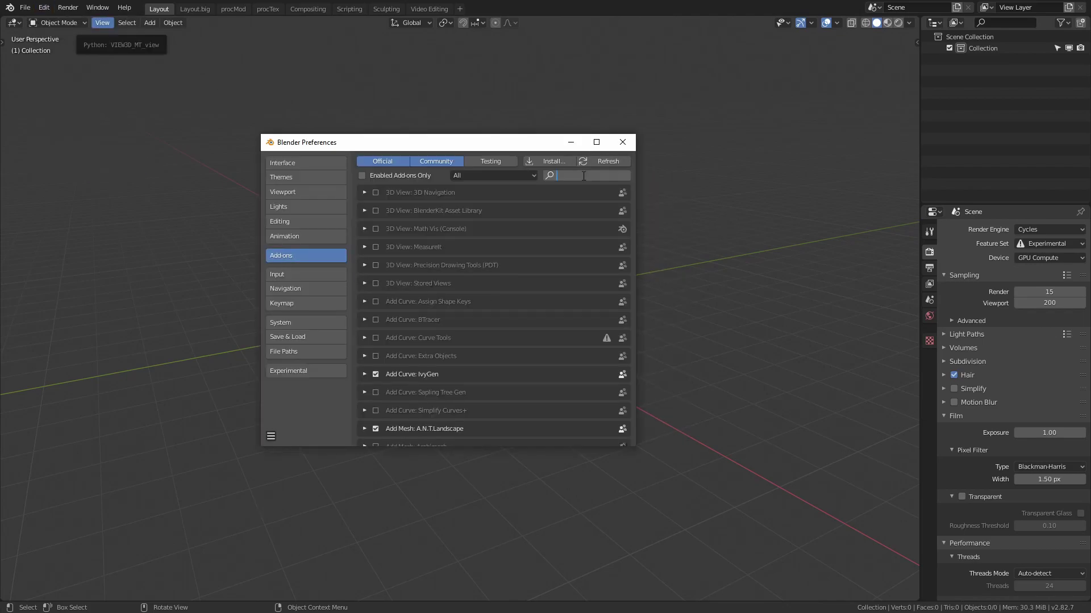
text(node)
key(Return)
click(364, 246)
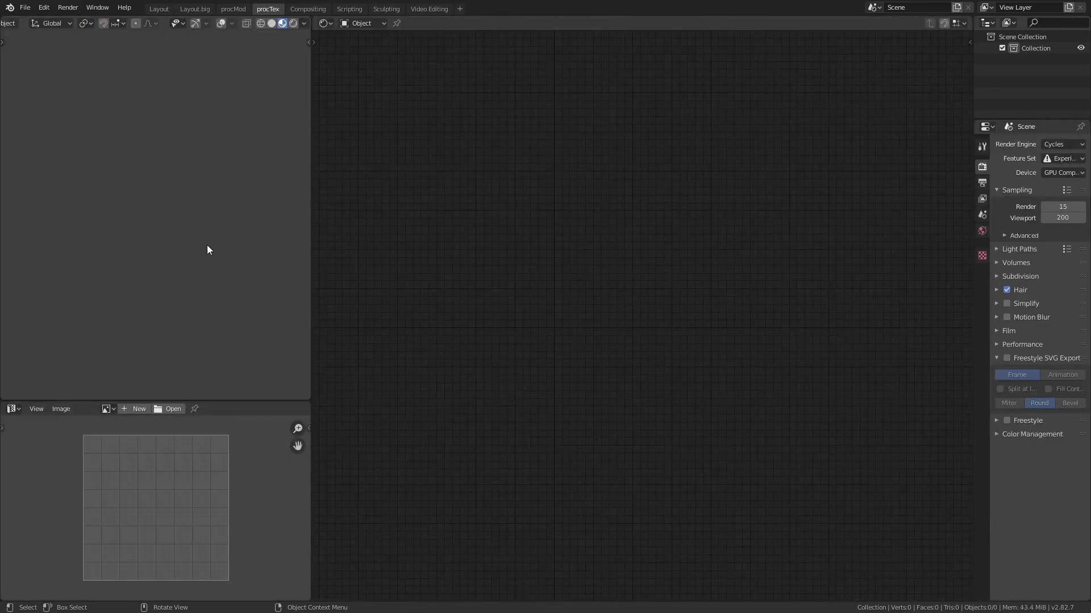
Step: Add a mesh plane to the empty scene and frame it in top view
key(shift+a)
click(226, 214)
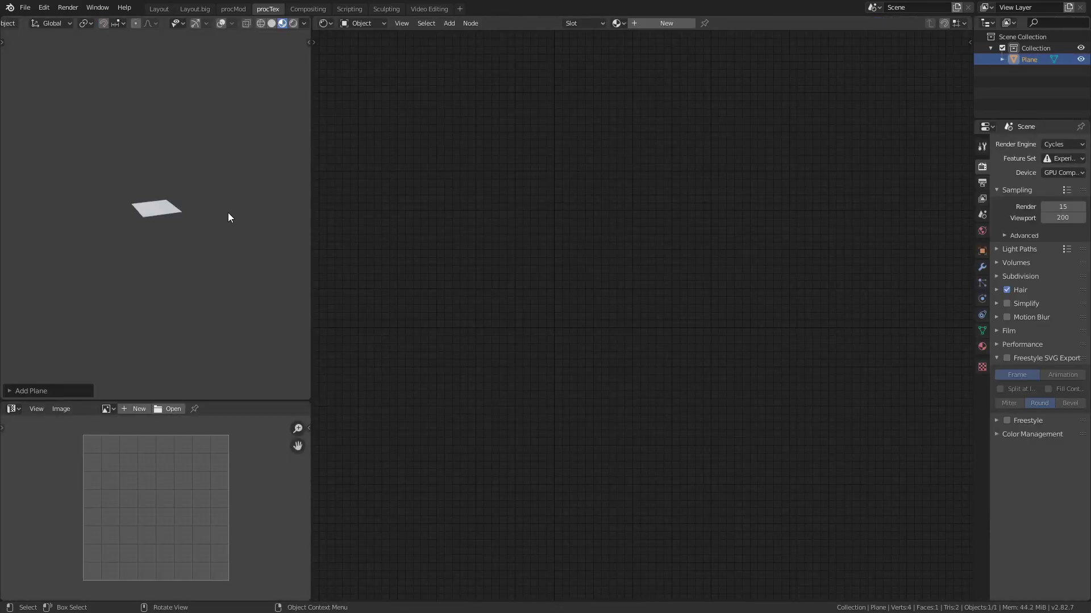
key(KP_7)
key(KP_Decimal)
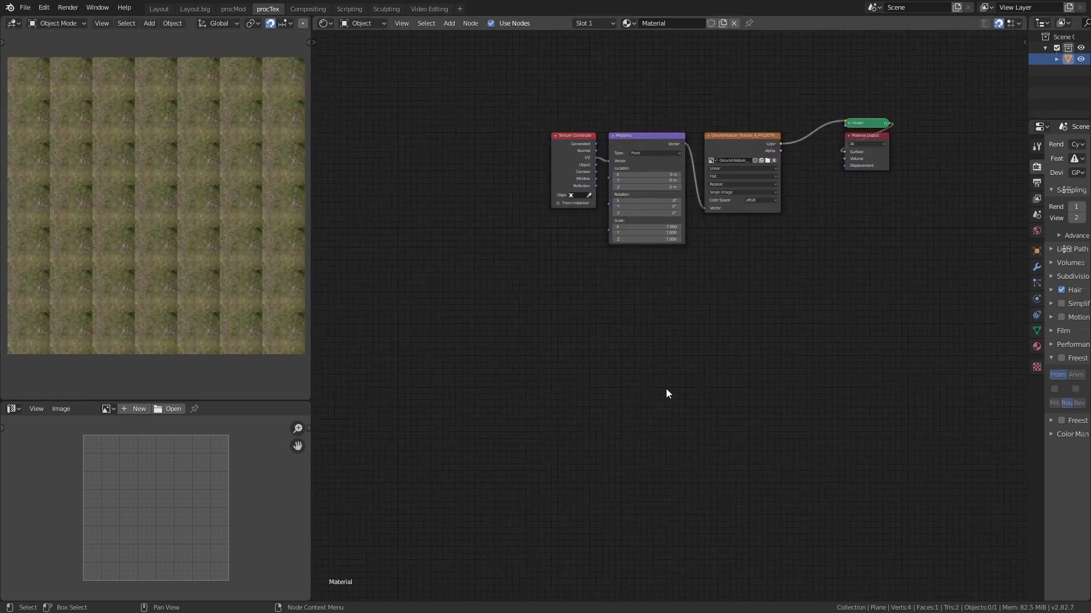
Step: Add a UV Map node below the existing texture nodes and preview its output through the viewer
middle_drag(590, 380, 578, 329)
scroll(686, 338, up, 2)
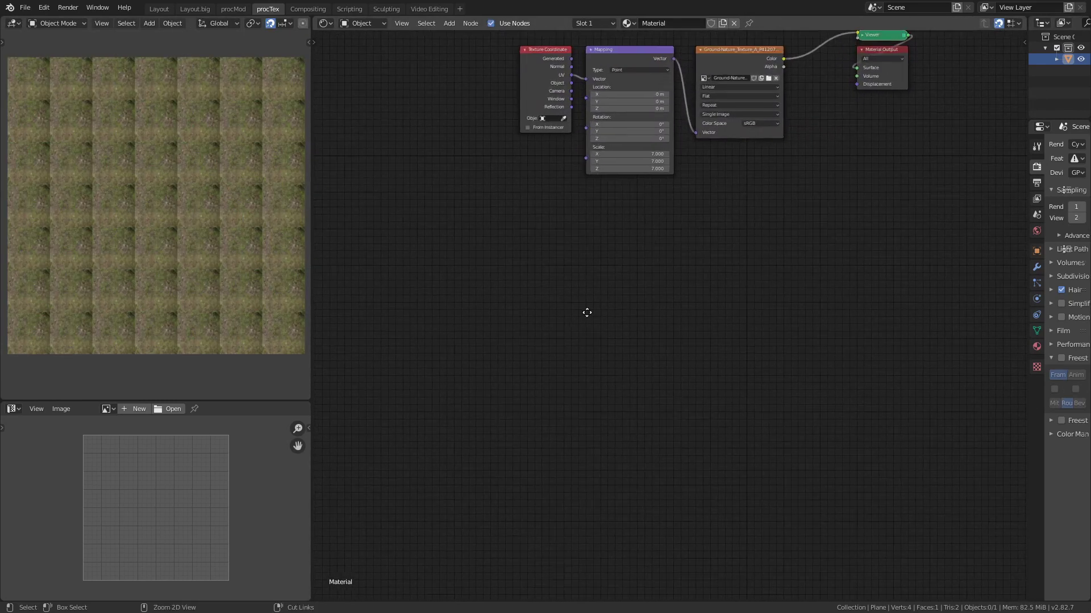
key(shift+a)
click(568, 466)
click(392, 263)
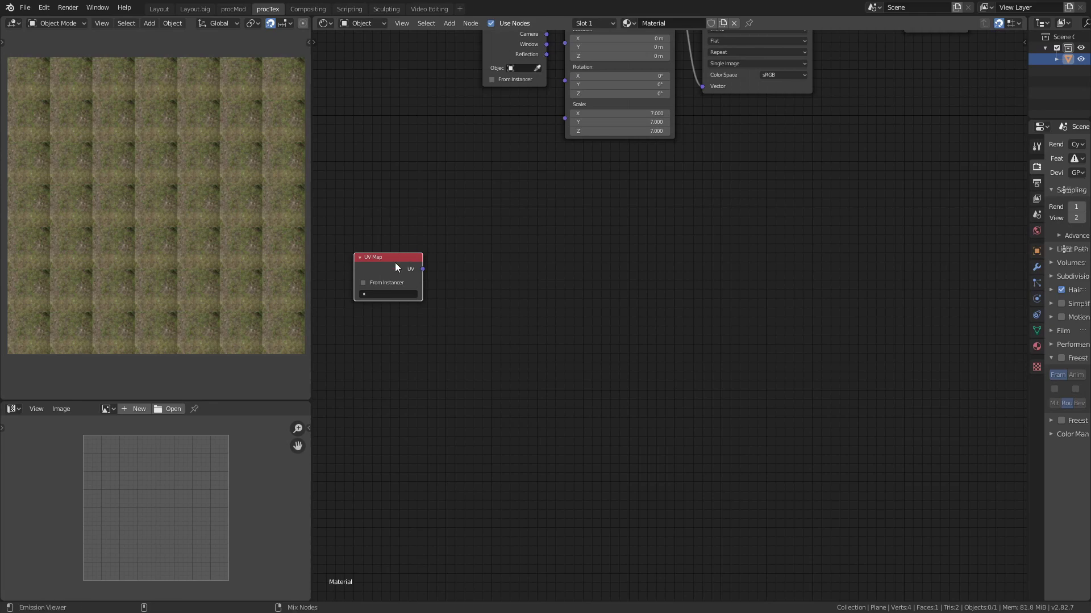
ctrl+shift+click(394, 262)
middle_drag(952, 76, 936, 214)
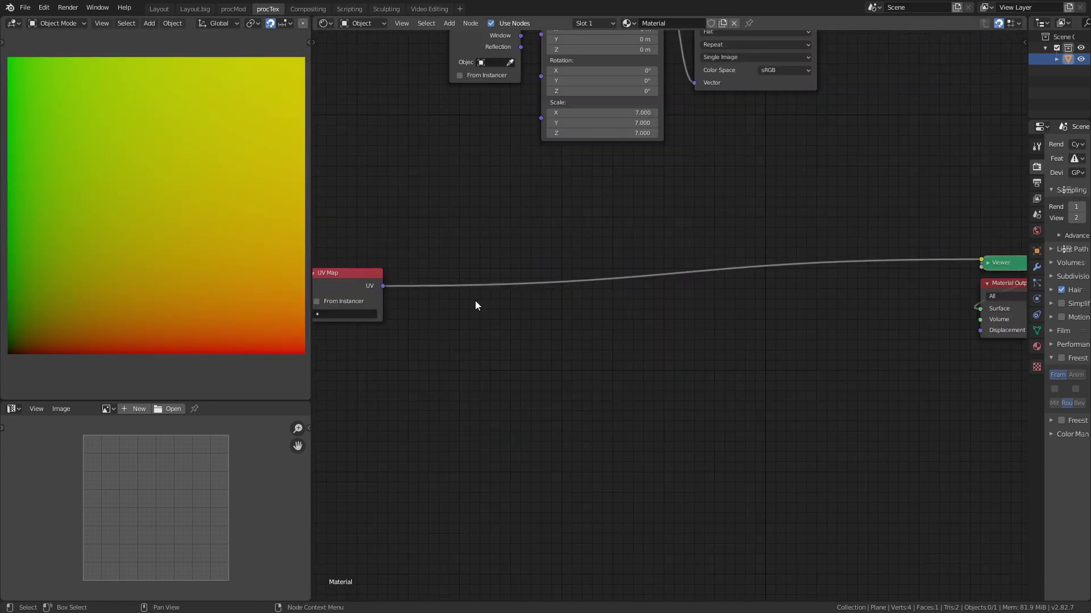
Step: Insert a 4D Voronoi Texture node between the UV Map and the viewer and preview its Position output
key(shift+a)
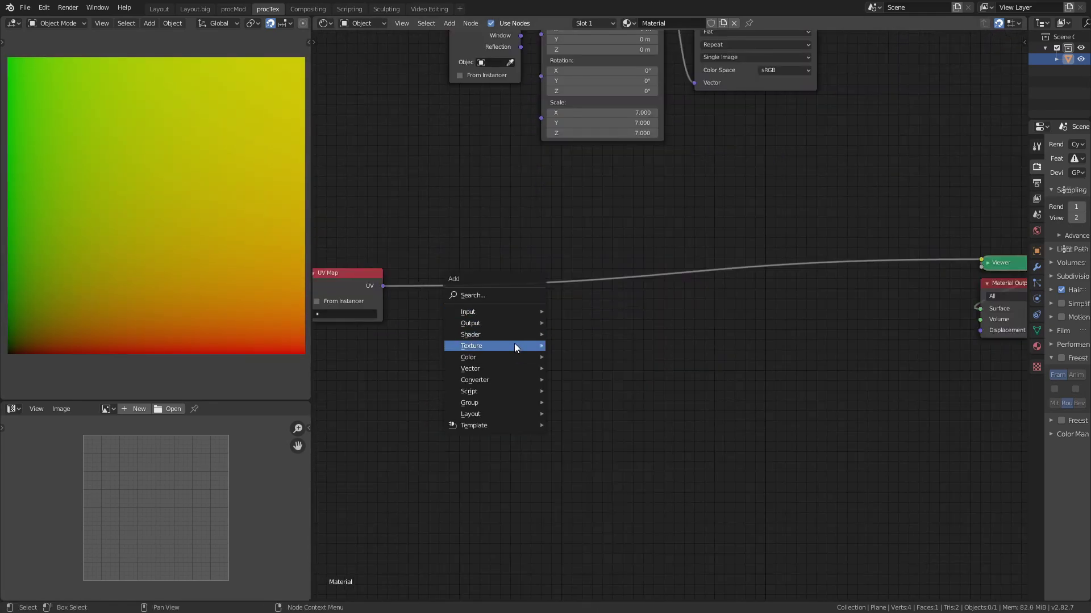
mouse_move(510, 345)
click(585, 511)
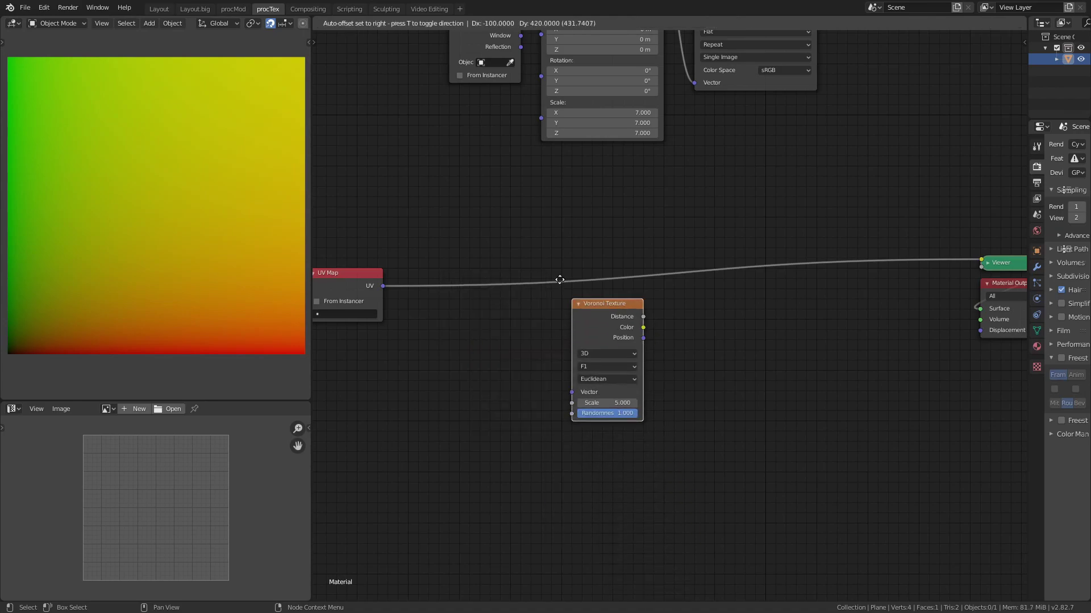
click(576, 314)
click(585, 313)
click(580, 358)
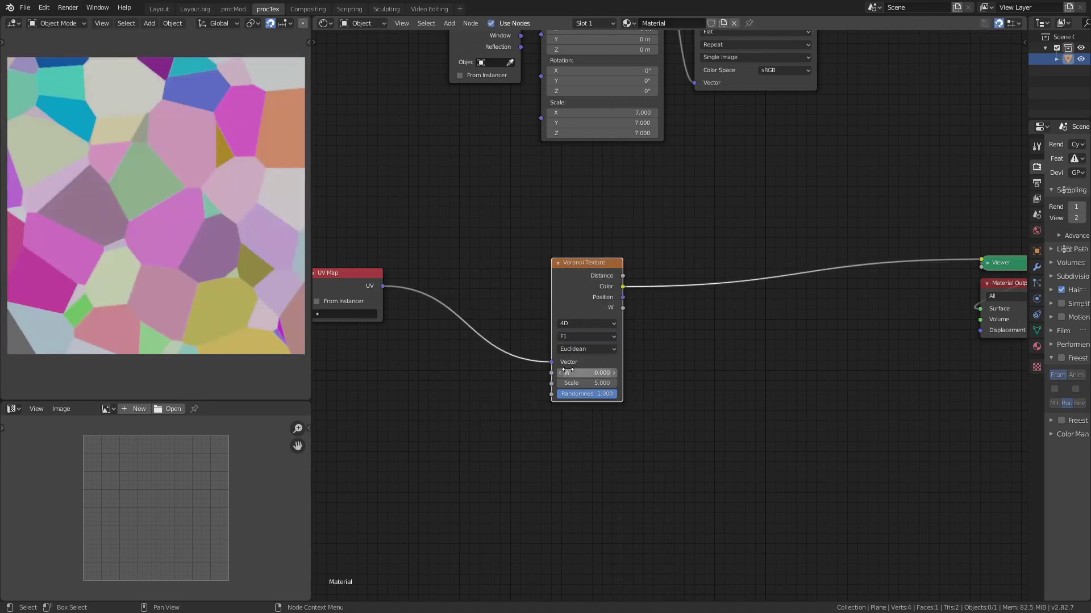
drag(591, 374, 595, 378)
ctrl+shift+click(620, 298)
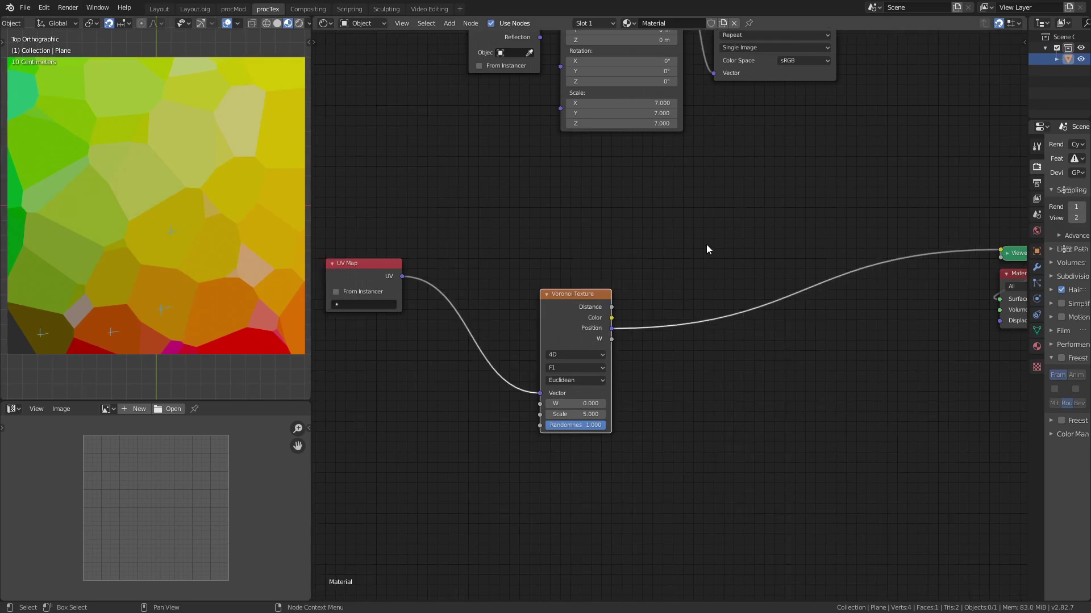
Step: Insert a Vector Math node set to Subtract that subtracts the Voronoi Position from the UV Map coordinates
key(shift+a)
mouse_move(682, 325)
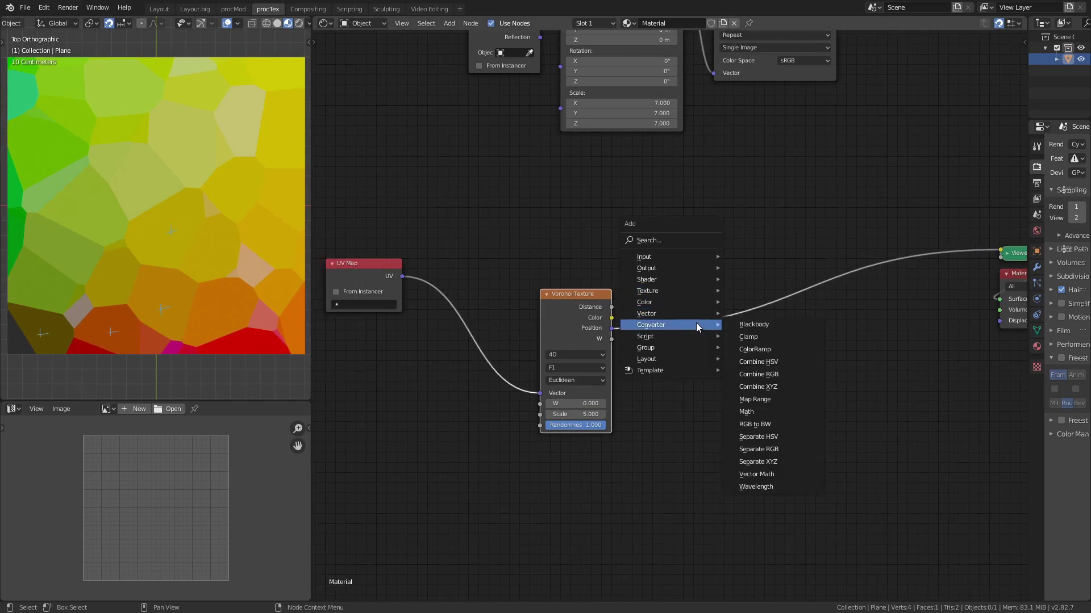
click(784, 480)
click(692, 255)
drag(402, 278, 704, 314)
click(739, 302)
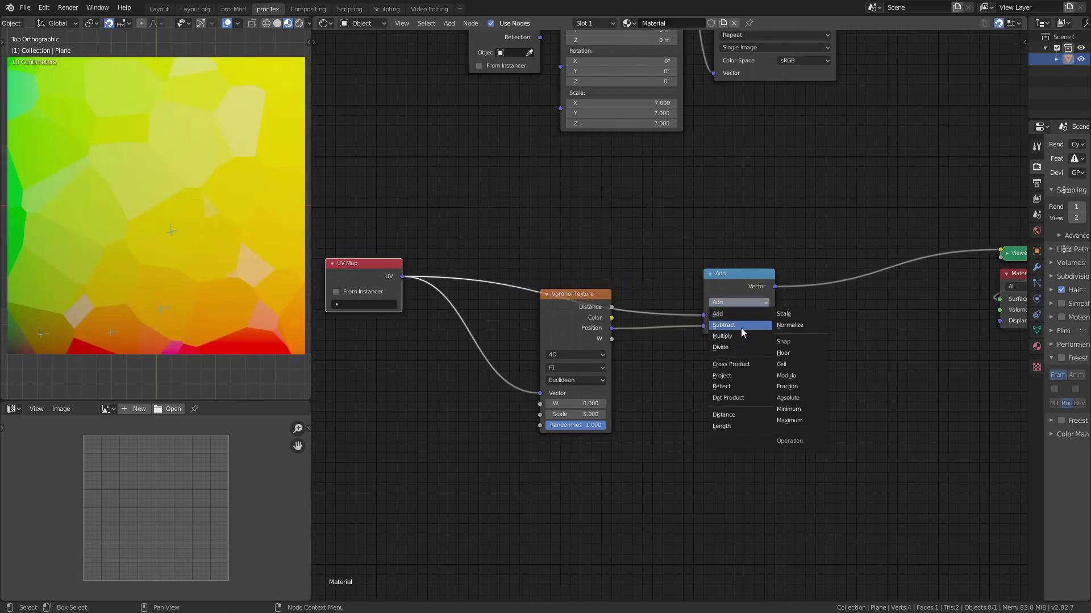
click(741, 328)
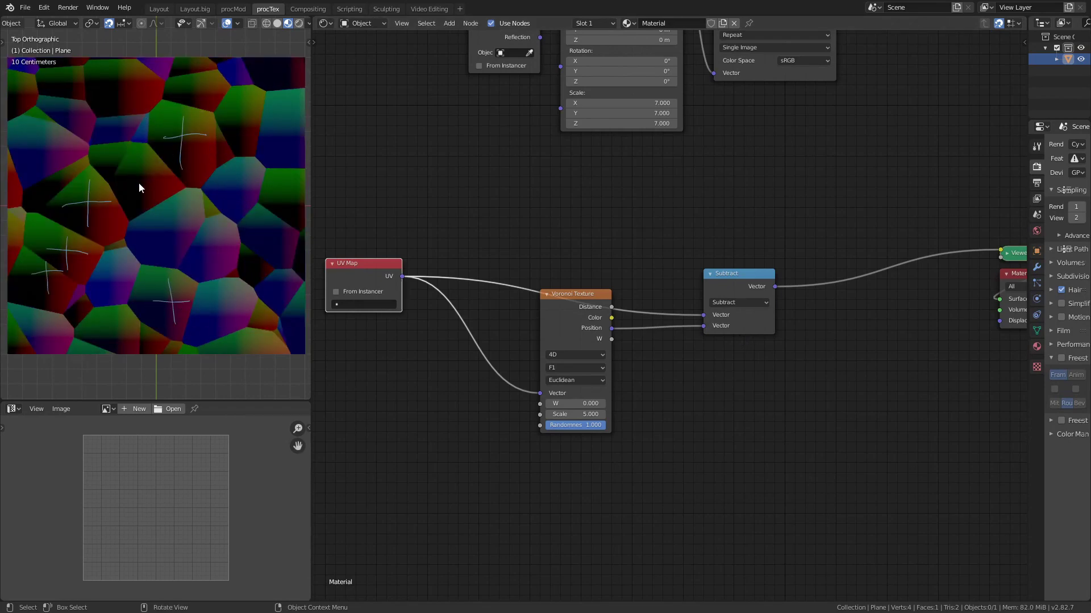
Step: Erase the annotation crosses from the viewport and move the Subtract node next to the Voronoi Texture
mouse_move(183, 129)
right_down()
mouse_move(176, 333)
mouse_move(99, 170)
mouse_move(112, 198)
mouse_move(78, 244)
mouse_move(121, 262)
right_up()
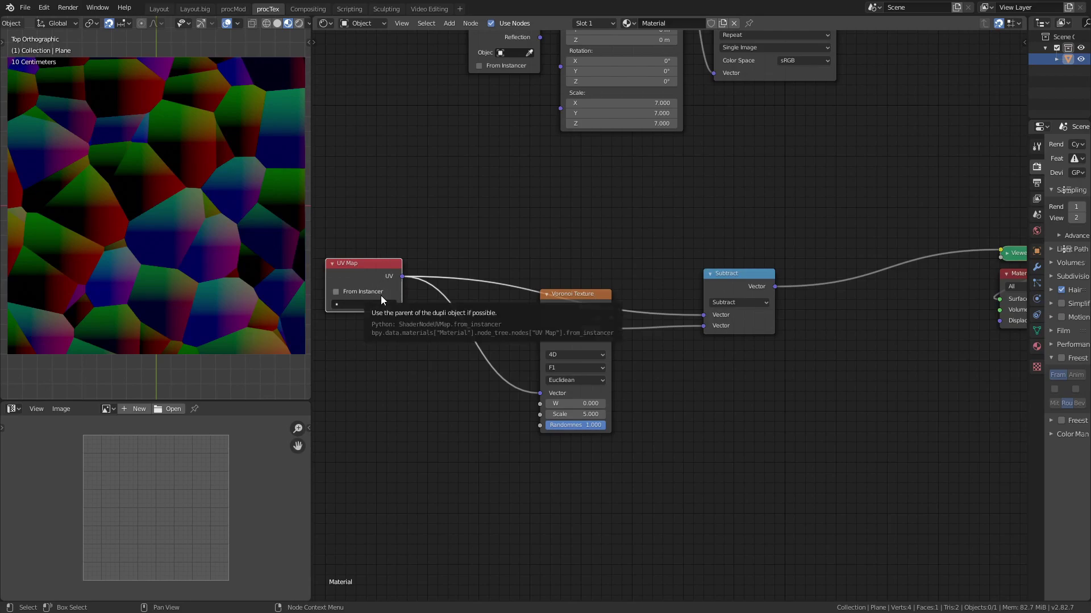
drag(738, 275, 667, 296)
Step: Feed the Subtract vector into a copy of the Ground-Nature image texture placed in front of the viewer
mouse_move(775, 256)
middle_down()
mouse_move(772, 278)
mouse_move(760, 264)
middle_up()
middle_drag(665, 298, 635, 353)
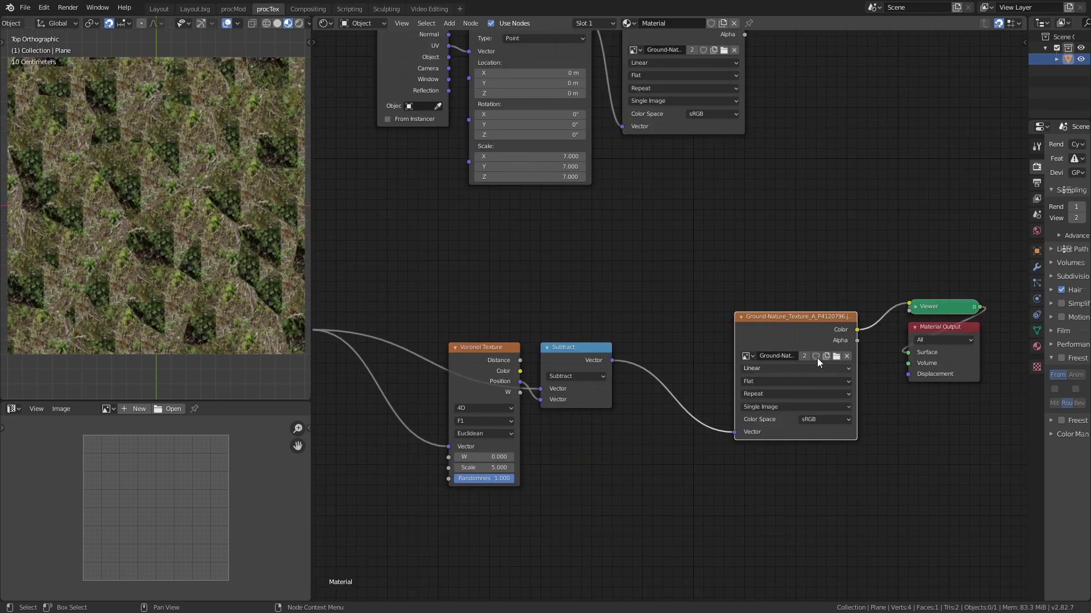
drag(817, 357, 777, 380)
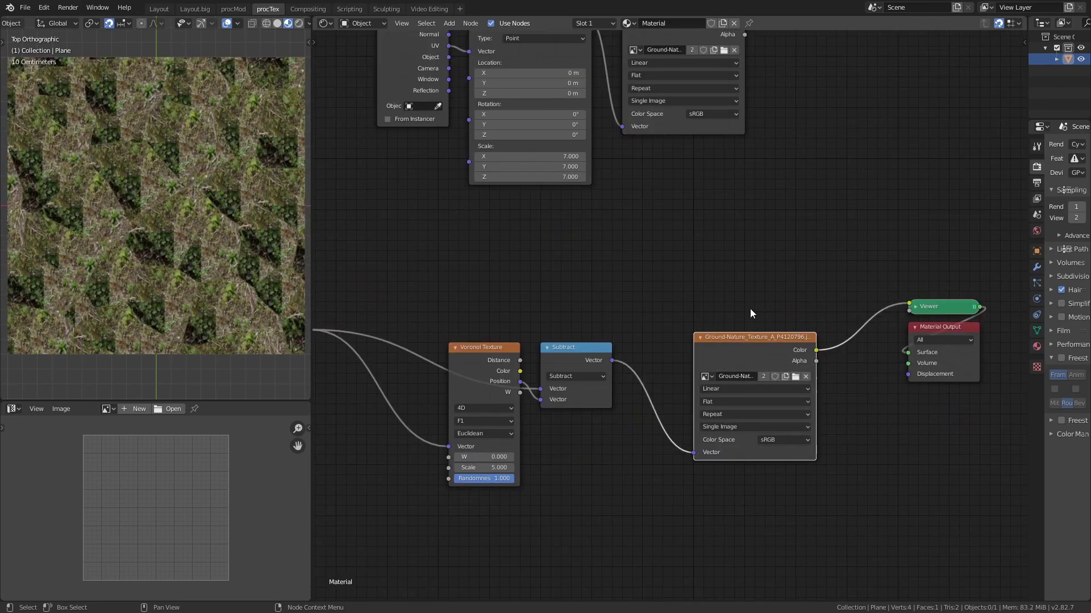
Step: Examine a single Voronoi cell up close, comparing the Subtract coordinates with the mapped ground image
middle_drag(750, 348, 852, 340)
scroll(164, 173, up, 5)
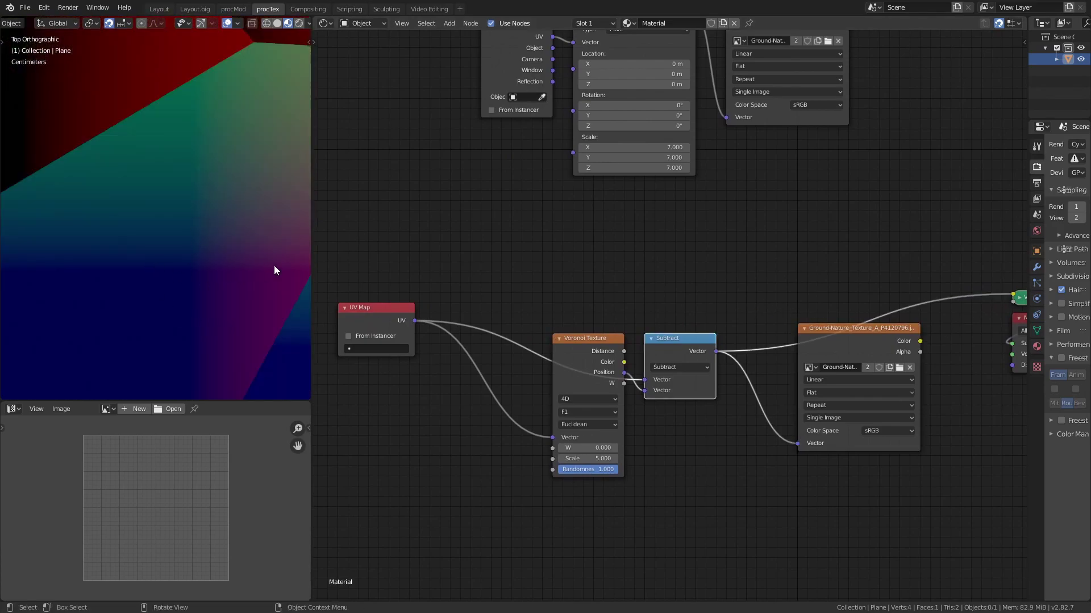
key(ctrl+shift+z)
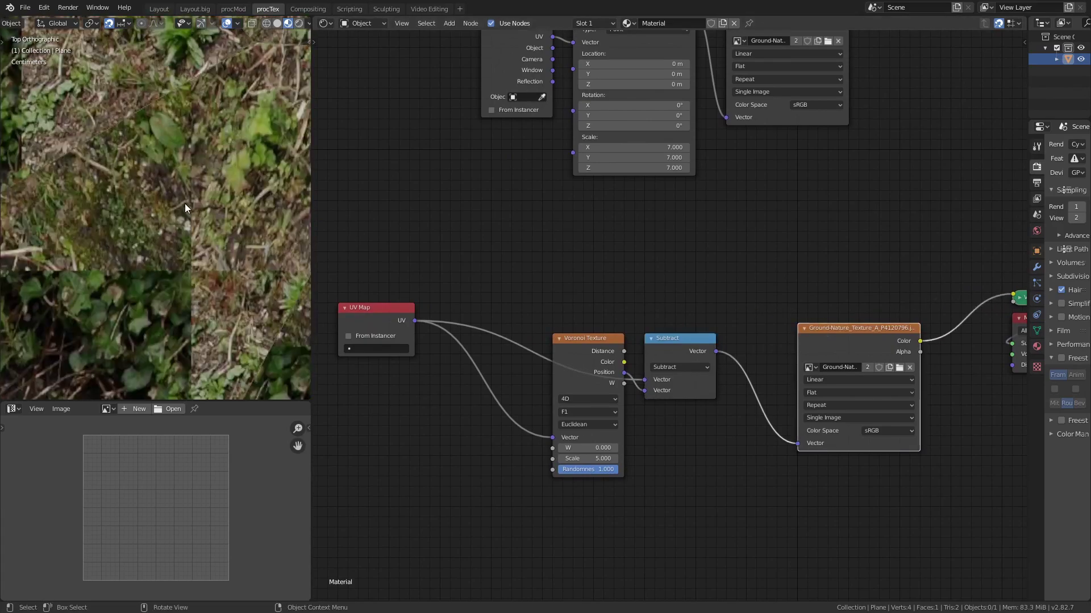
scroll(179, 231, down, 5)
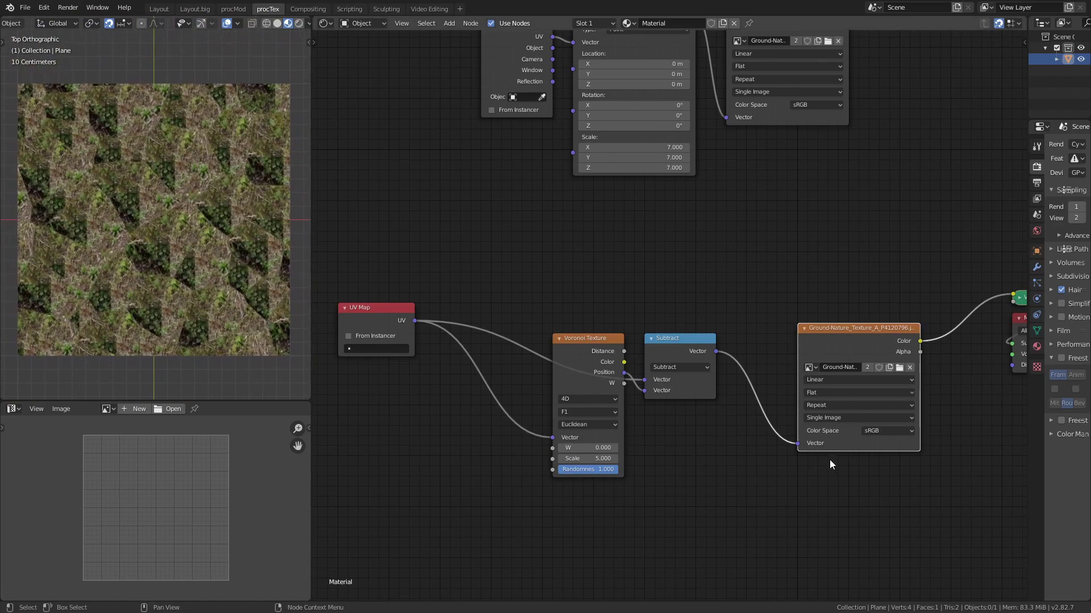
Step: Preview the Subtract output, insert a Mapping node after it, and set the Mapping location to 0.2 m in X and Y
ctrl+shift+click(700, 348)
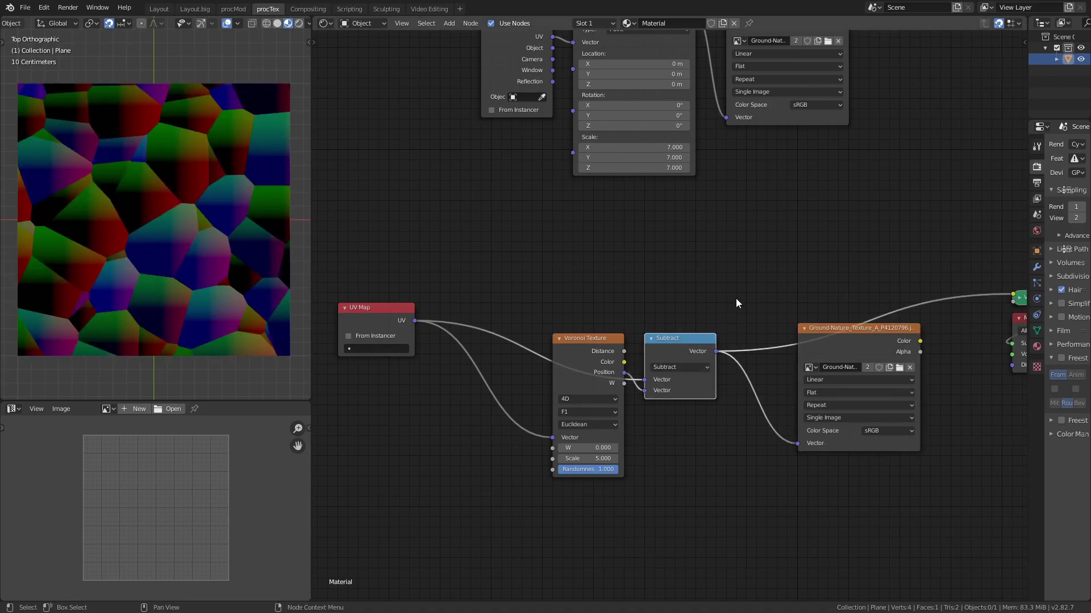
key(shift+a)
mouse_move(734, 290)
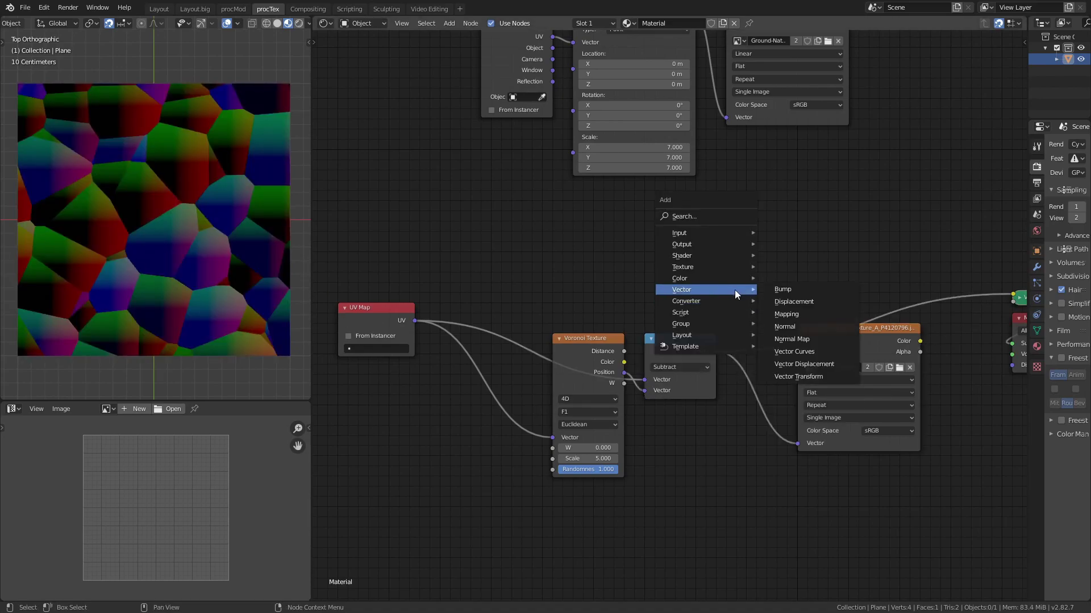
click(810, 315)
click(771, 362)
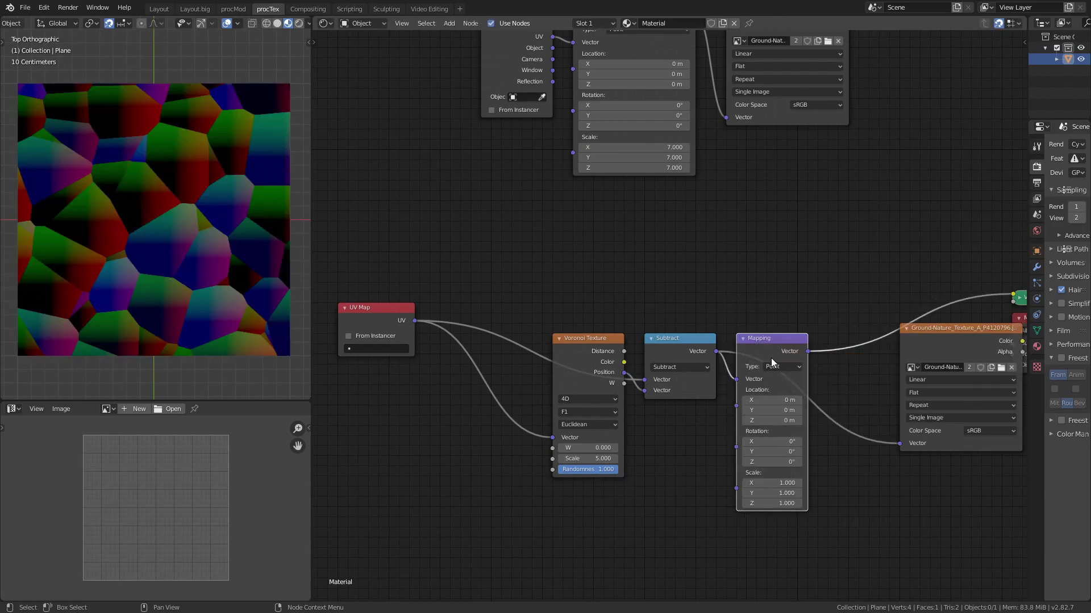
click(798, 401)
click(799, 401)
click(799, 410)
click(799, 411)
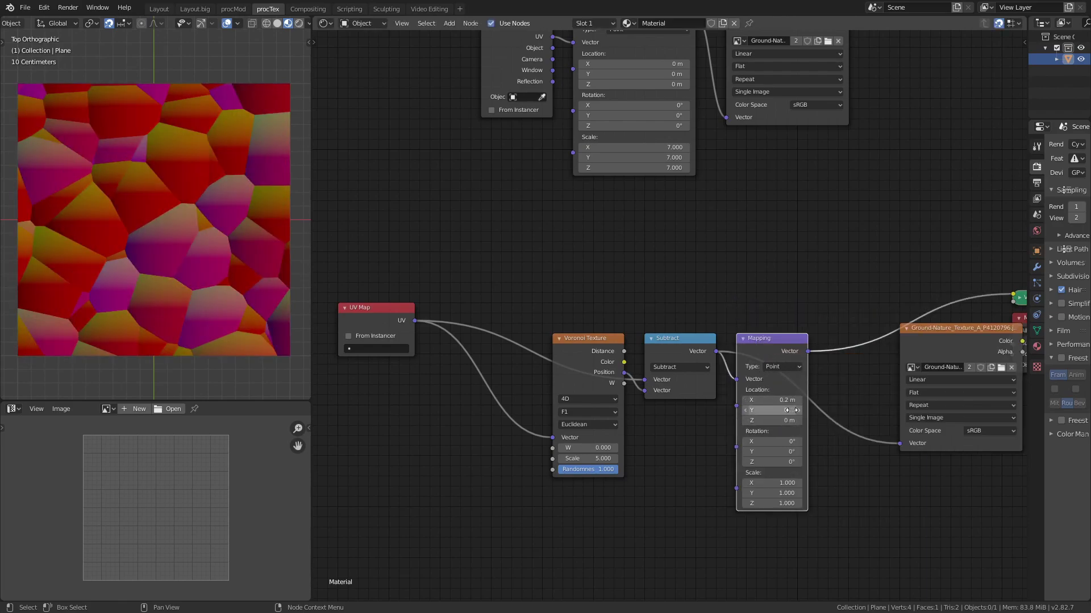
Step: Set the Voronoi Texture's Scale to 1
double_click(602, 457)
text(1)
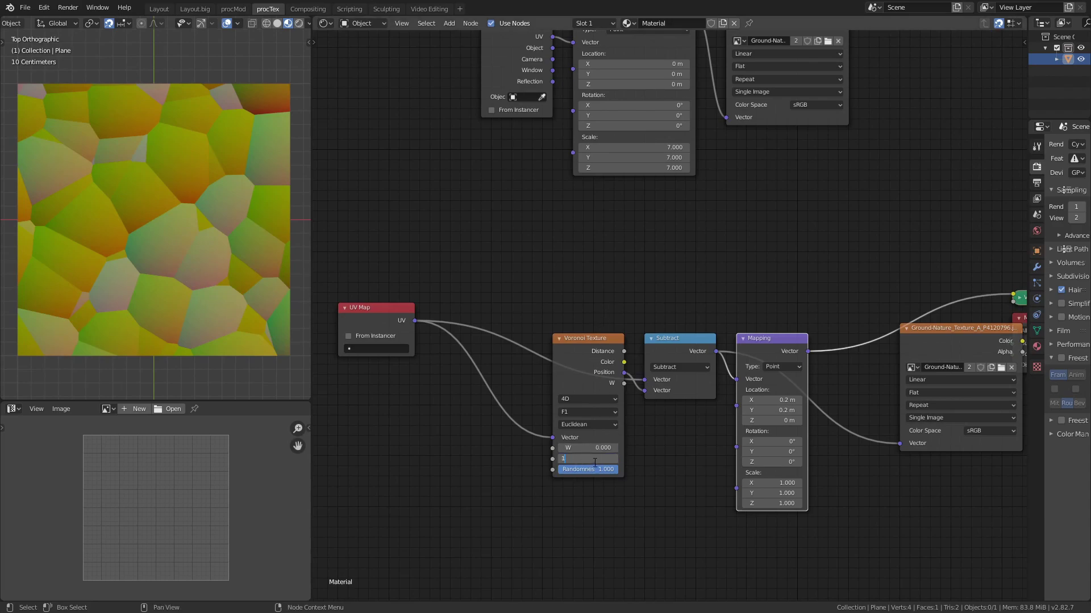
key(Return)
Step: Merge the two UV Map links and insert a Vector Math node set to Scale that feeds both the Voronoi Texture and Subtract nodes
mouse_move(510, 271)
shift+right_down()
mouse_move(457, 395)
mouse_move(426, 431)
shift+right_up()
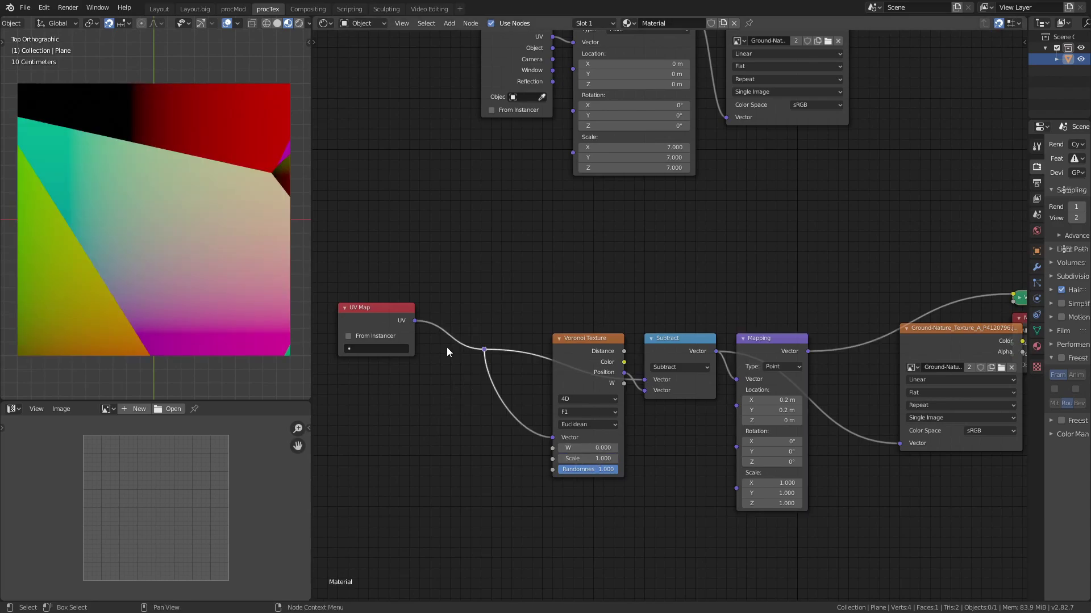
drag(372, 321, 301, 311)
key(shift+a)
mouse_move(459, 293)
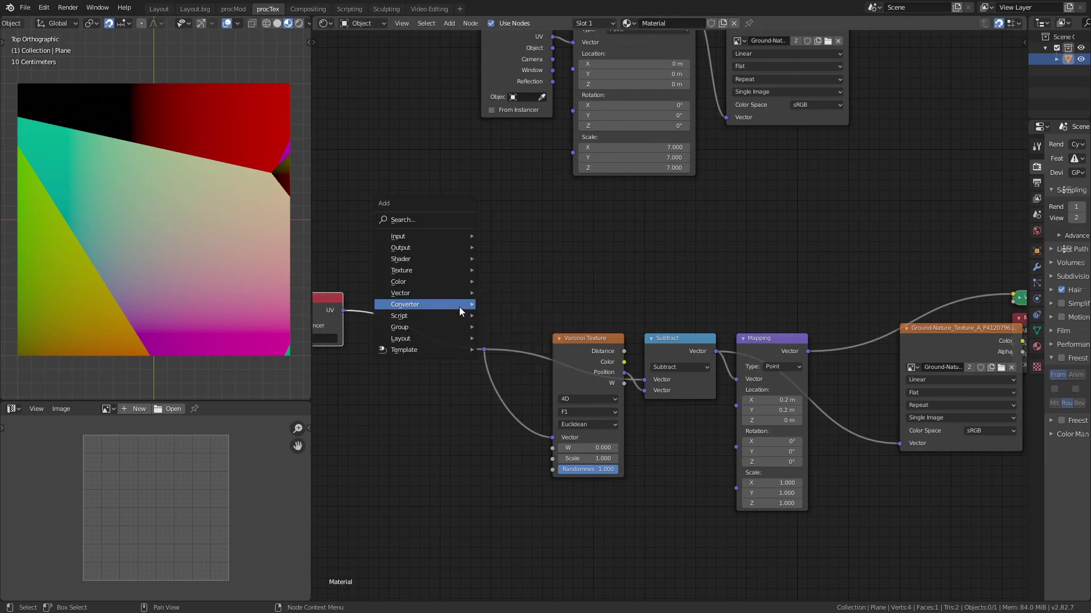
click(528, 448)
click(379, 286)
click(420, 315)
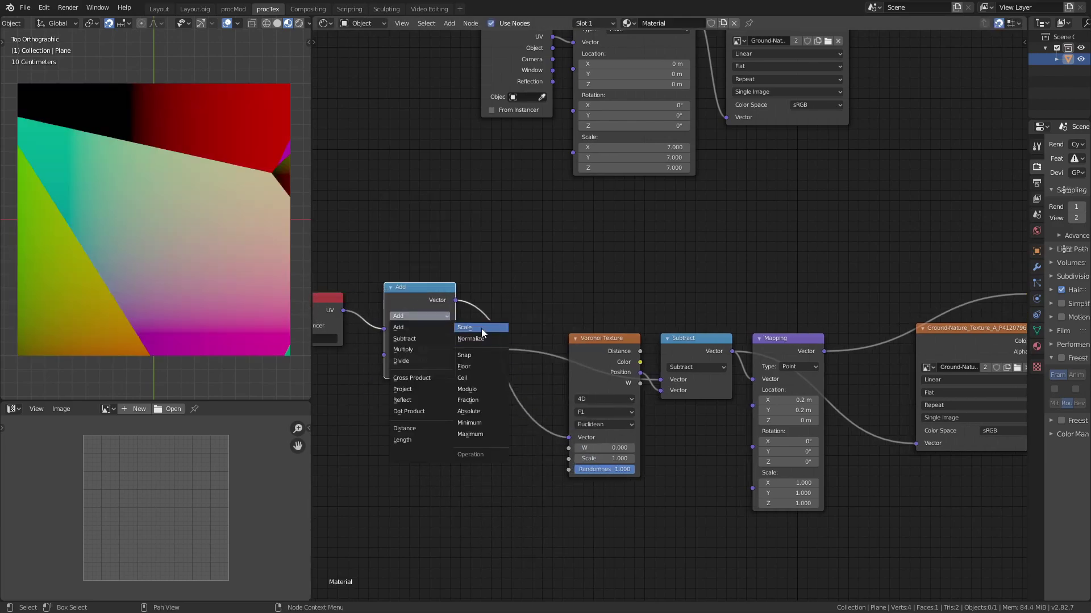
click(482, 328)
drag(414, 298, 399, 308)
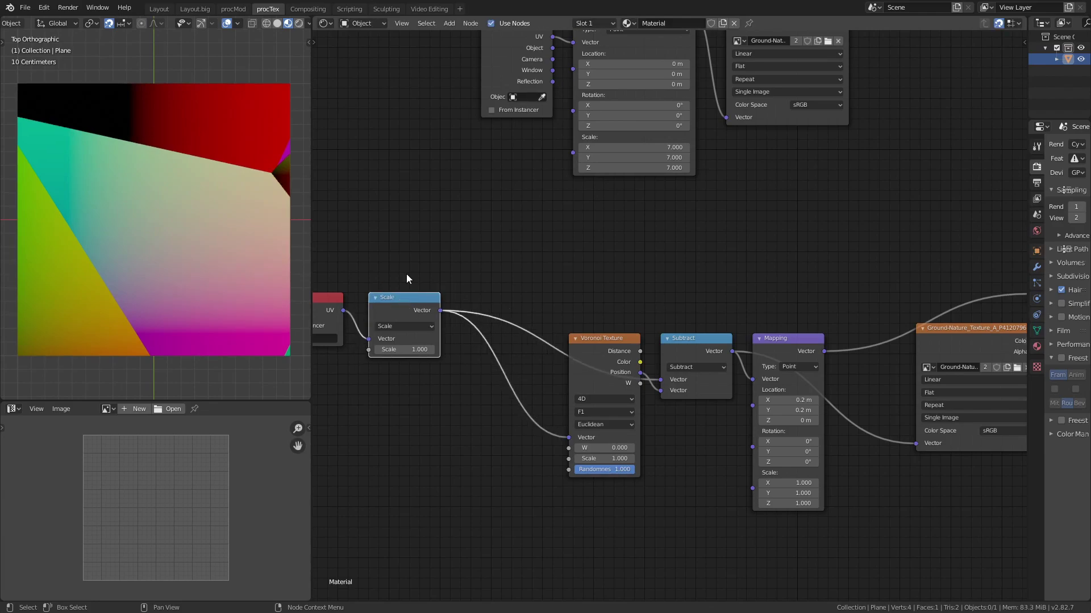
Step: Set the scale factor of the Vector Math Scale node to 5
drag(423, 350, 434, 351)
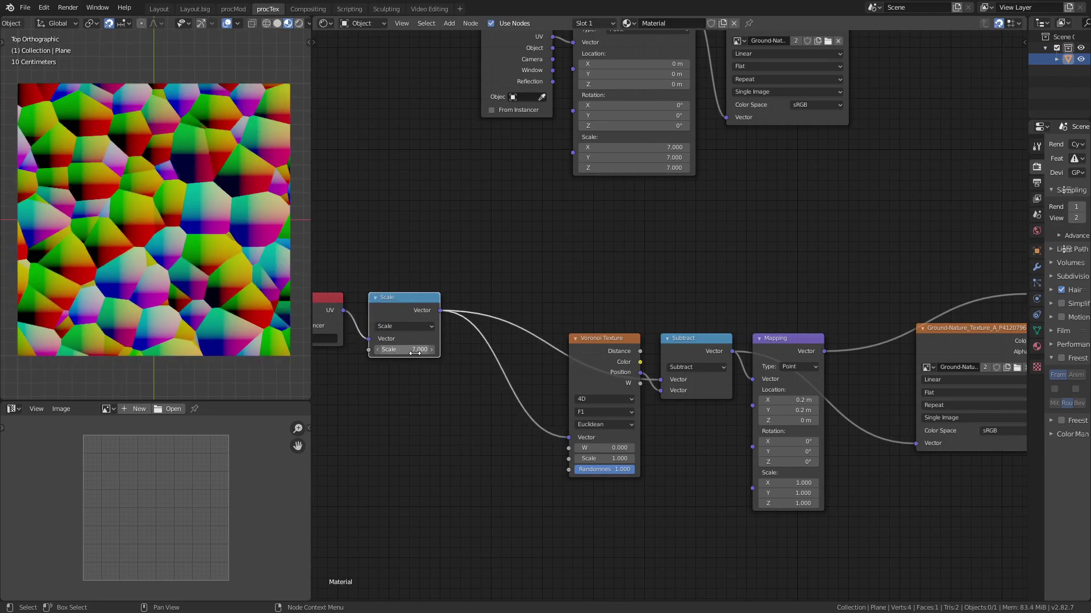
click(424, 350)
text(5)
key(Return)
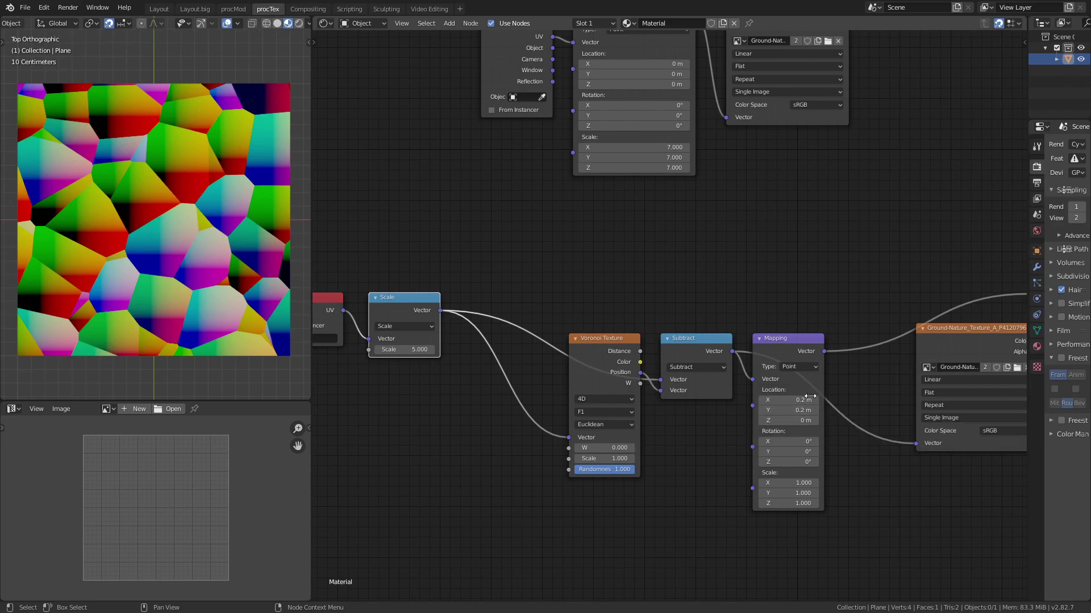
Step: Set the Mapping location to 0.5 m in X and Y and its scale to 1.4 on all axes, comparing it with the Subtract output
drag(799, 400, 798, 410)
text(0.5)
key(Return)
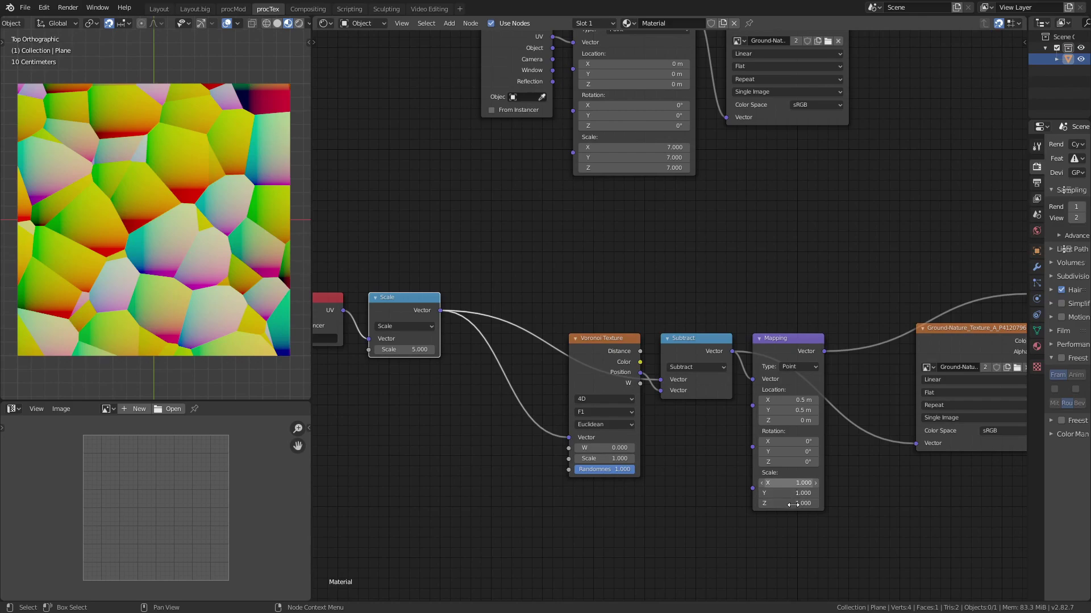
text(1.4)
key(Return)
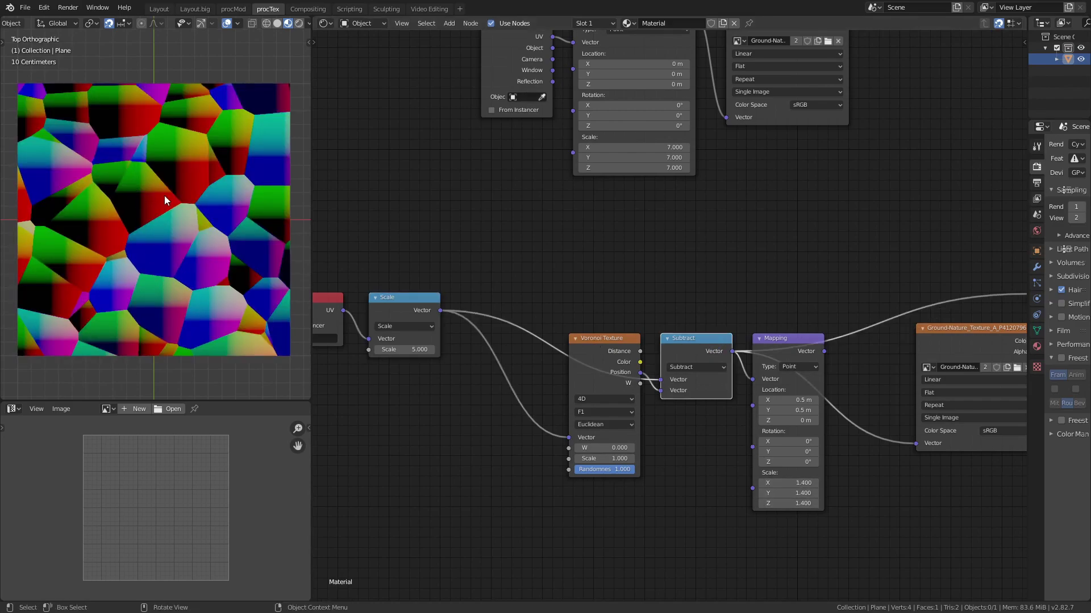
ctrl+shift+click(776, 354)
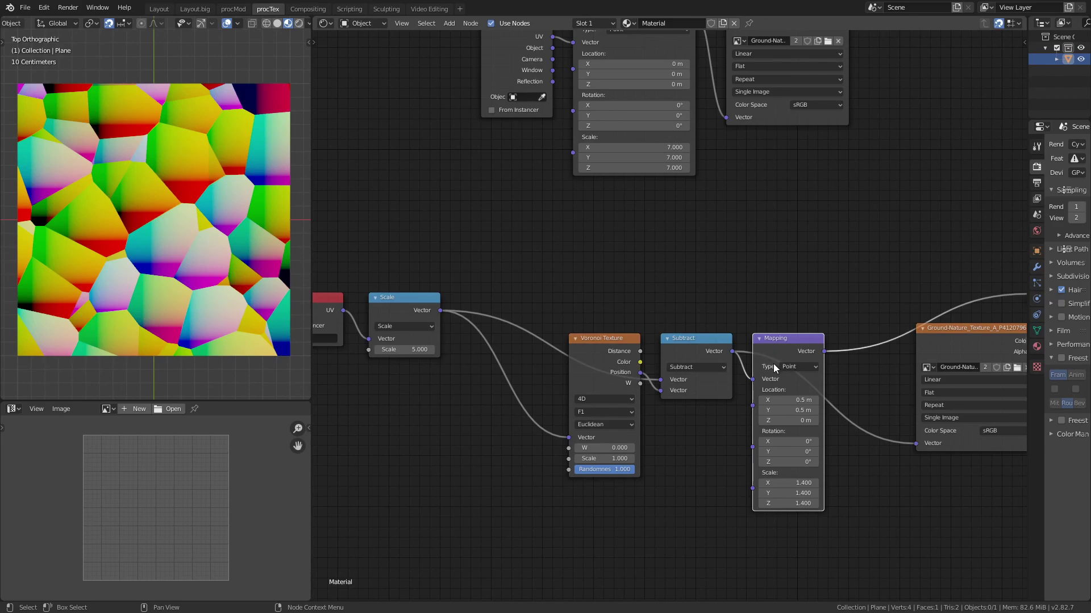
Step: Set the Mapping scale to 0.9 on all axes, feed its vector into the Ground-Nature image texture, and preview the texture
middle_drag(775, 368, 709, 317)
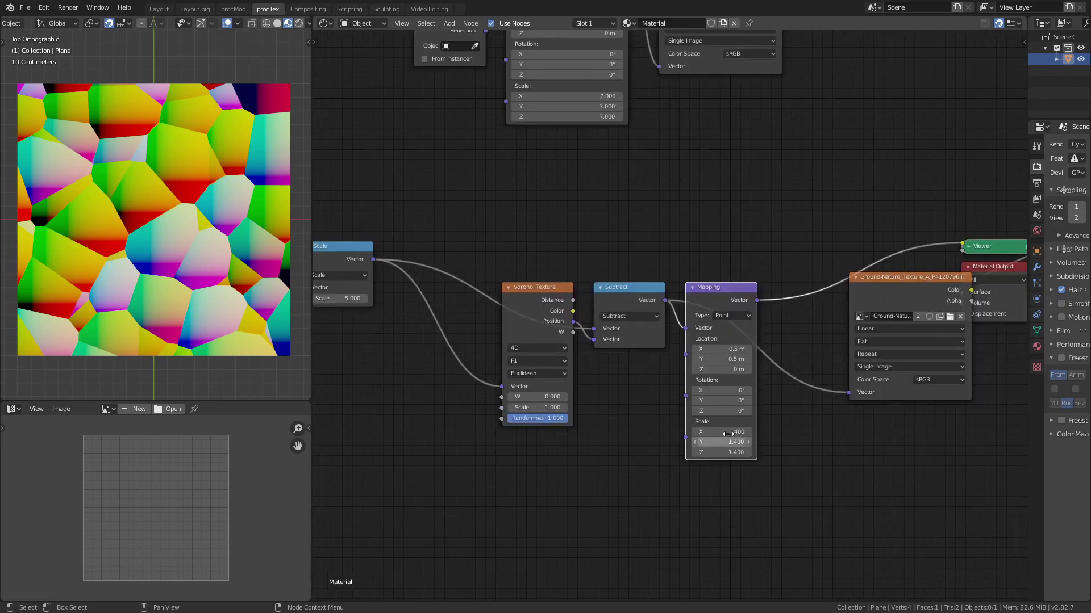
drag(730, 433, 723, 464)
drag(761, 298, 849, 392)
drag(890, 278, 831, 289)
ctrl+shift+click(830, 289)
scroll(250, 220, up, 4)
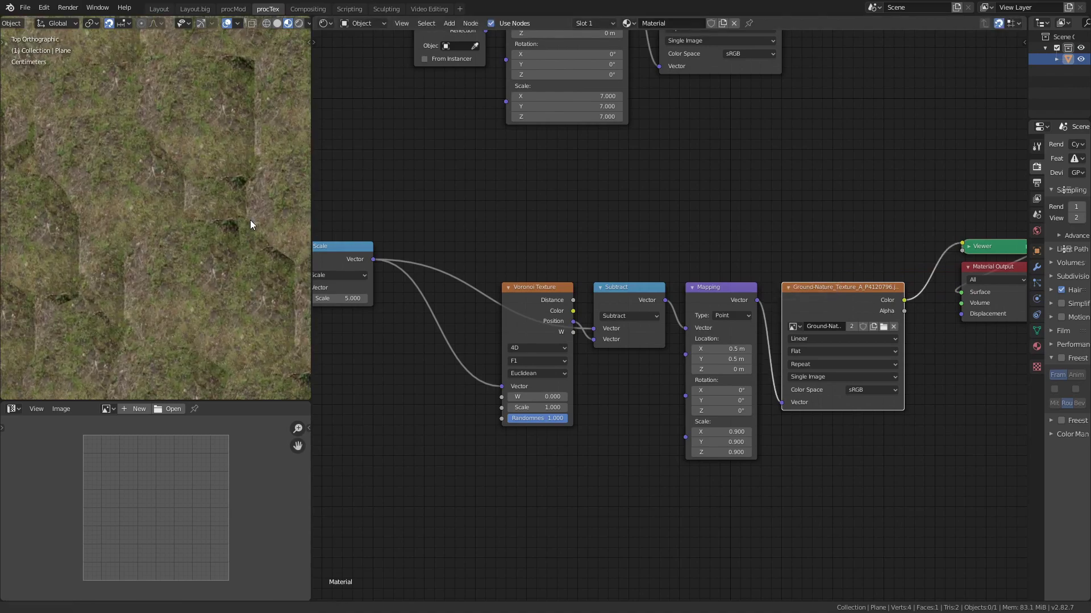
Step: Try different Mapping scales on the ground texture, ending at 0.7 in X and Y and 0.1 in Z
drag(721, 431, 713, 453)
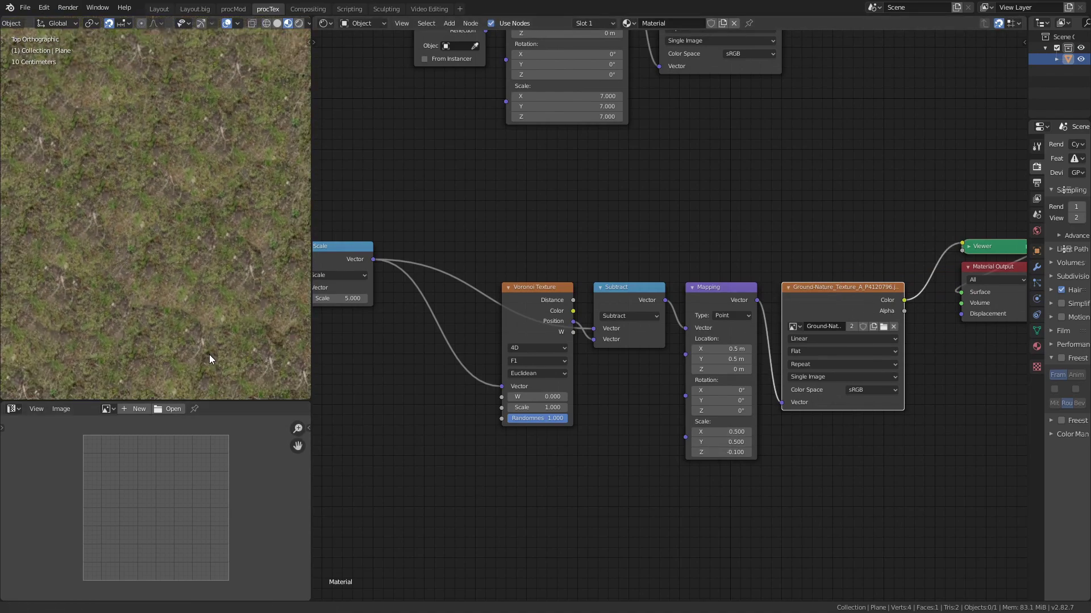
scroll(208, 335, down, 3)
middle_drag(211, 308, 217, 287)
key(KP_7)
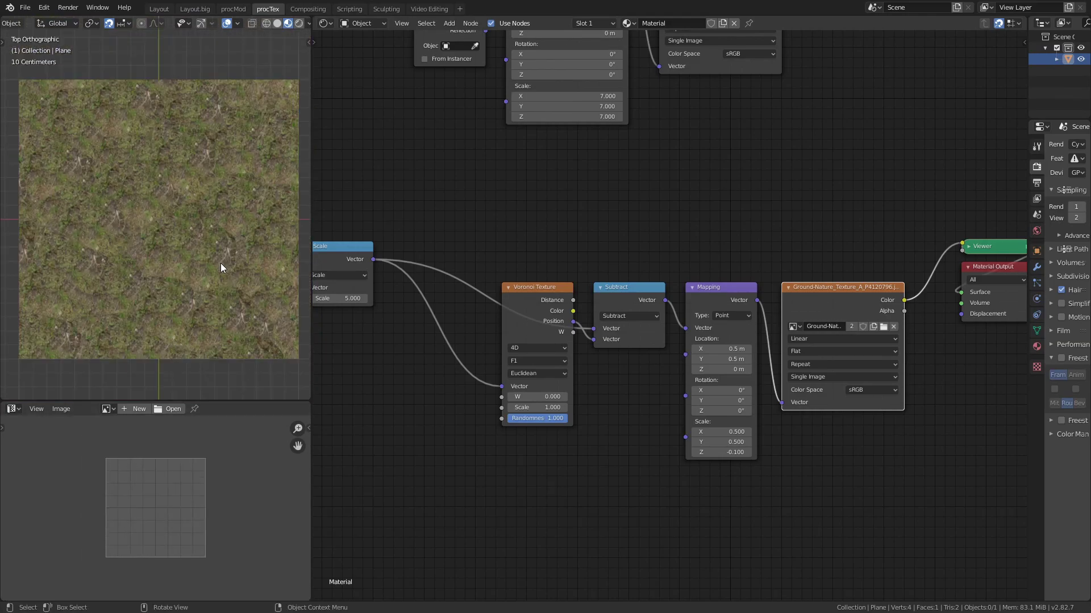
drag(720, 431, 736, 454)
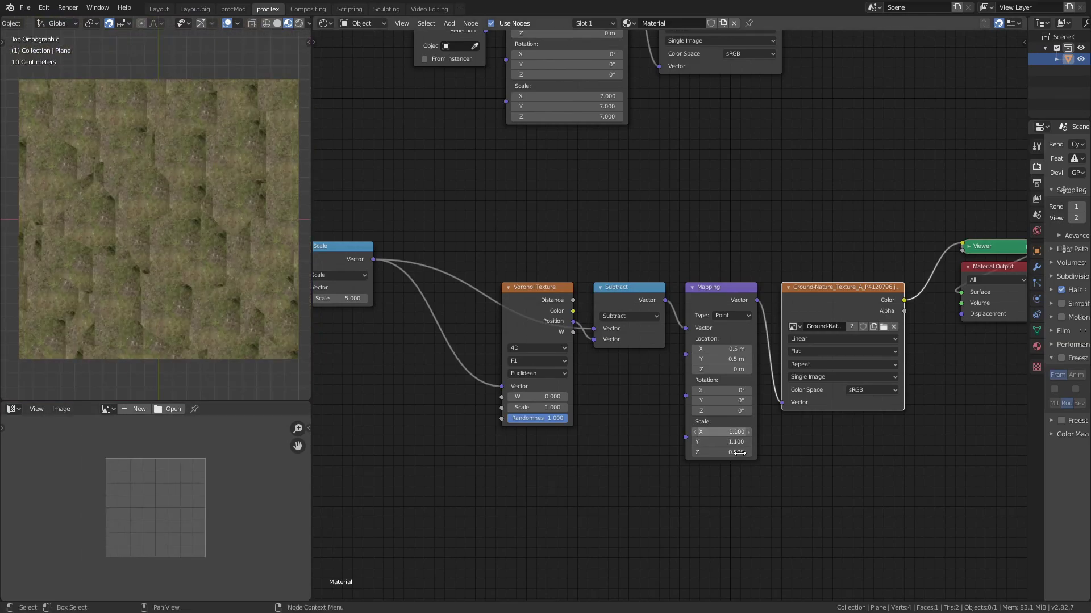
middle_drag(736, 454, 757, 423)
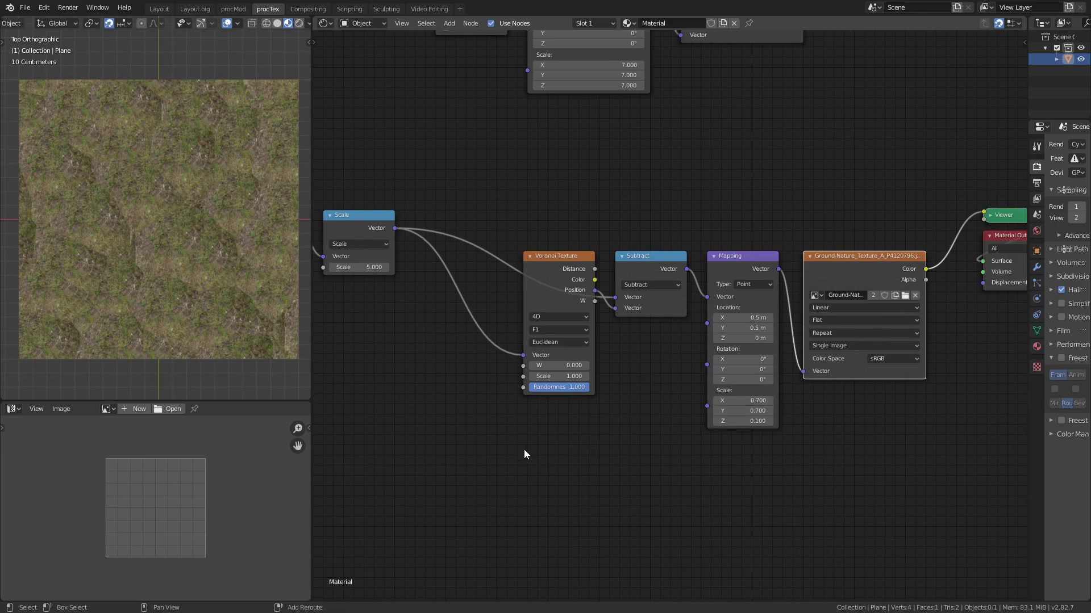
Step: Add an Invert node below the Voronoi Texture and connect its Color output to the Mapping node's Scale
key(shift+a)
mouse_move(528, 427)
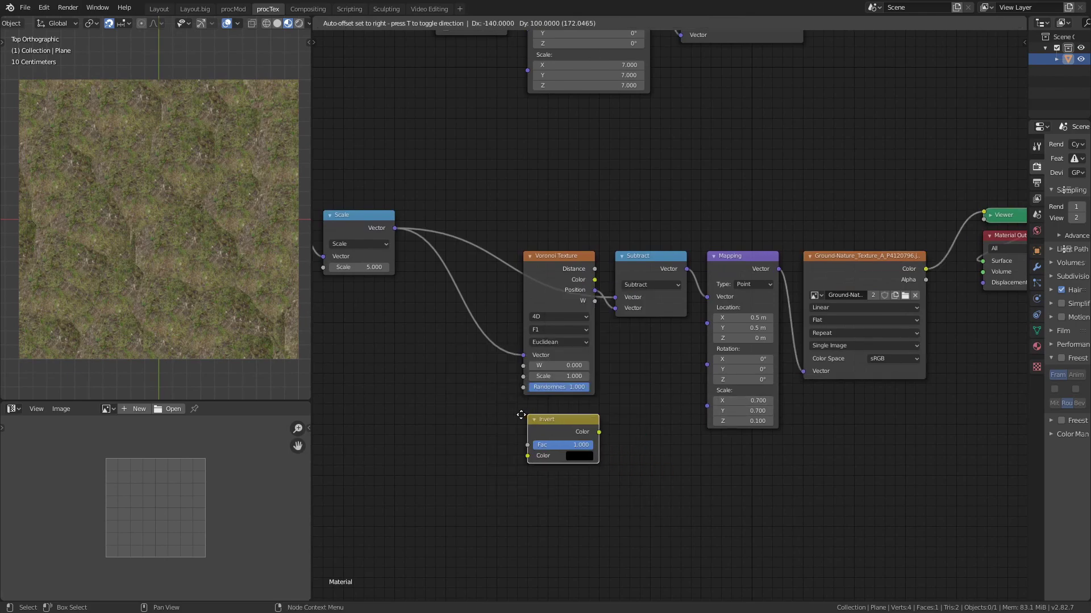
click(515, 417)
drag(599, 442, 707, 390)
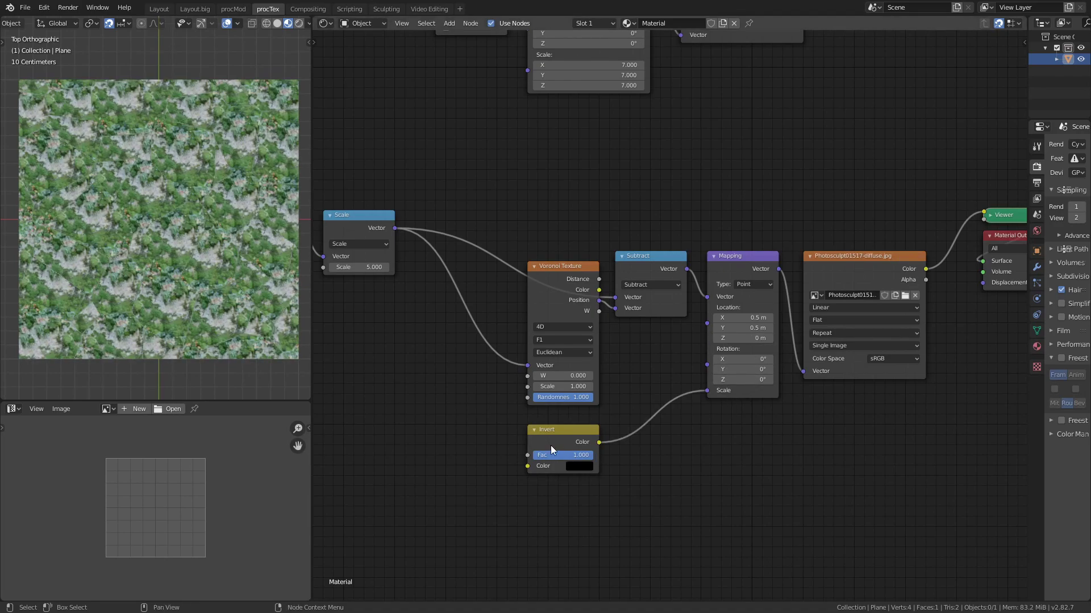
Step: Set the Voronoi Randomness to 0, preview the image texture, and align the Mapping and Invert nodes with their neighbours
drag(585, 401, 529, 405)
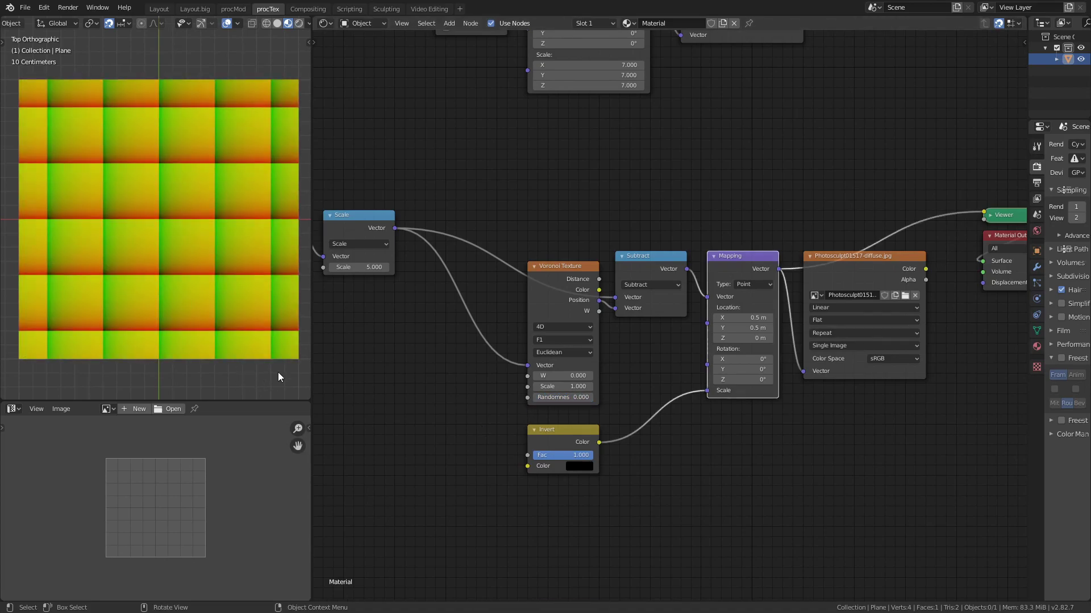
ctrl+shift+click(861, 295)
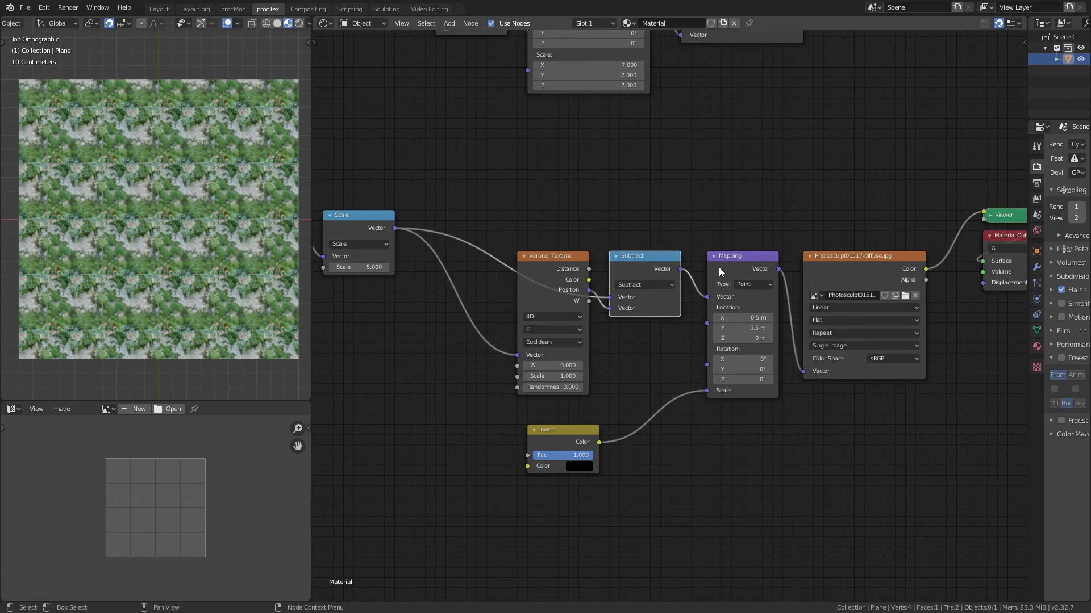
drag(725, 263, 718, 264)
drag(563, 437, 555, 438)
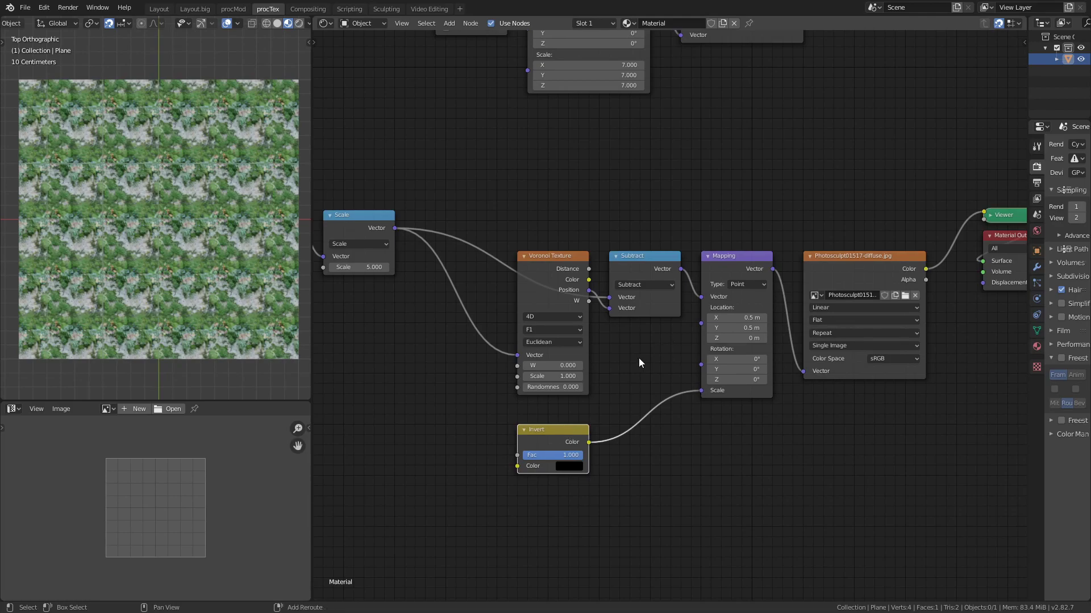
Step: Add a Map Range node with Clamp off, feed it the Voronoi Color, and preview its result
key(shift+a)
mouse_move(622, 372)
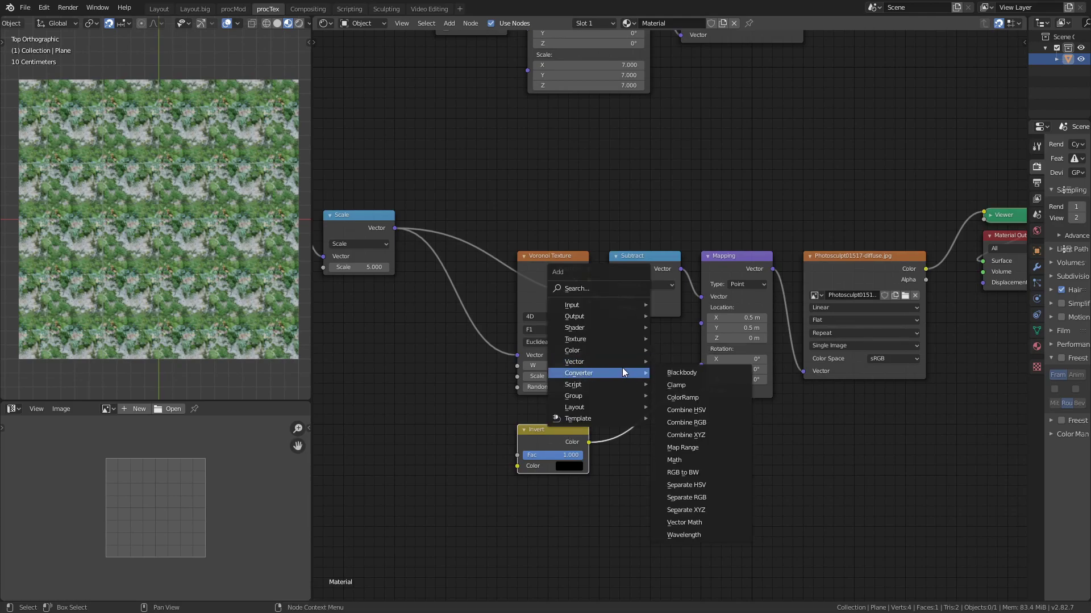
click(703, 448)
click(653, 440)
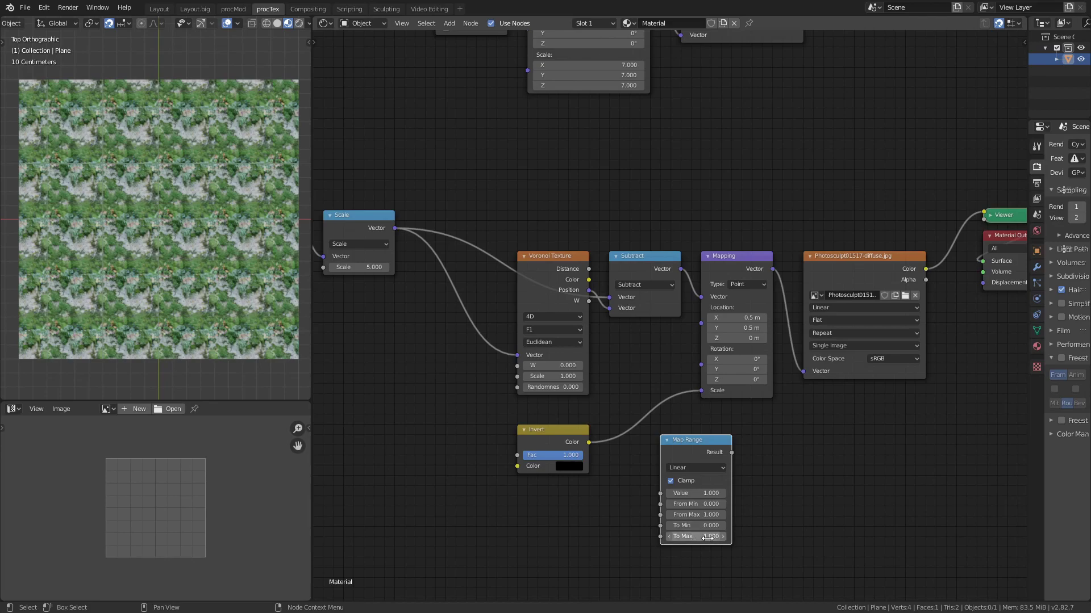
click(710, 481)
ctrl+shift+click(568, 262)
drag(588, 279, 660, 493)
ctrl+shift+click(685, 528)
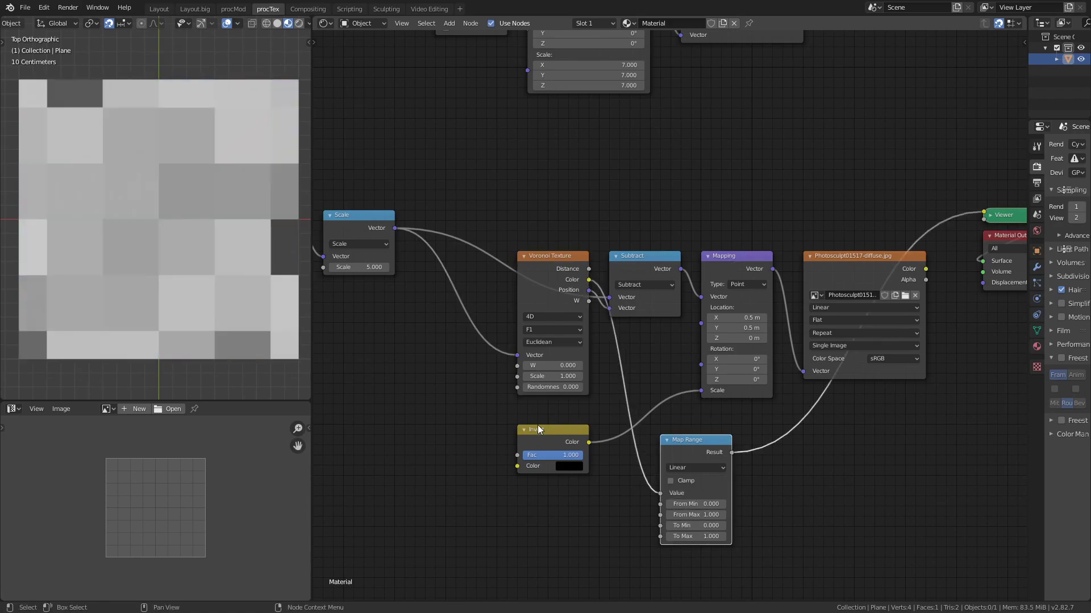
Step: Place the Map Range node below Subtract and set From Min to 0.1 and From Max to 0.9
drag(672, 439, 621, 327)
scroll(650, 326, up, 3)
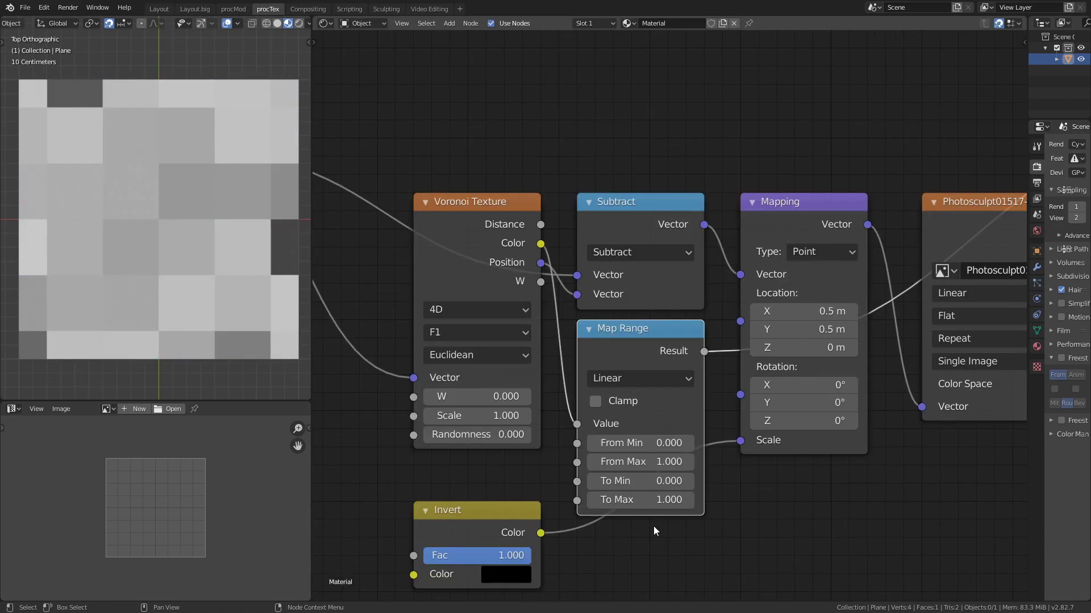
click(689, 444)
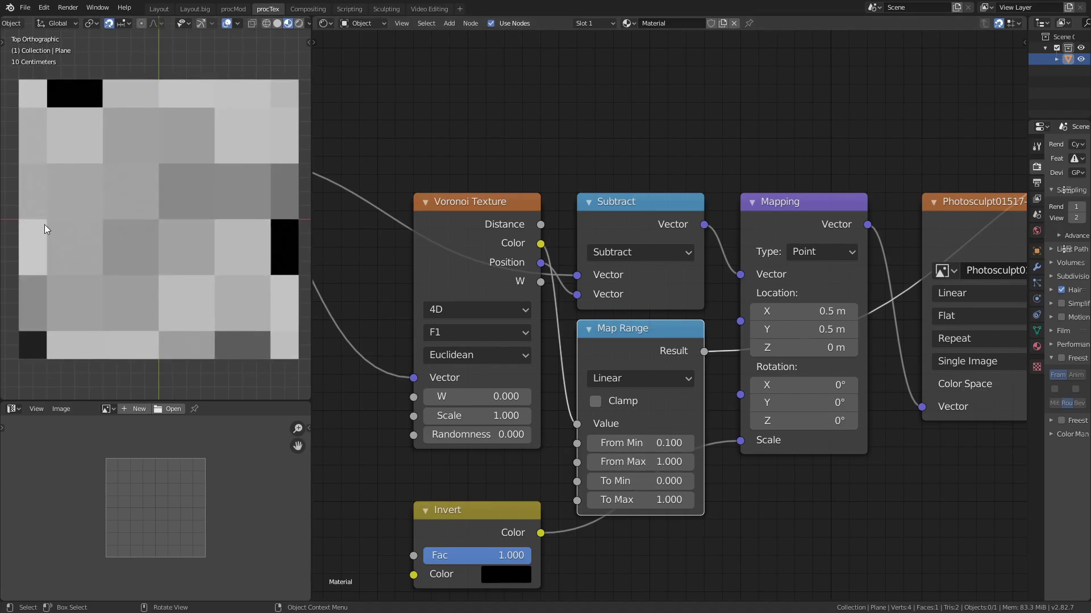
mouse_move(660, 443)
mouse_down()
mouse_move(680, 443)
mouse_move(664, 444)
mouse_up()
click(684, 440)
text(0.1)
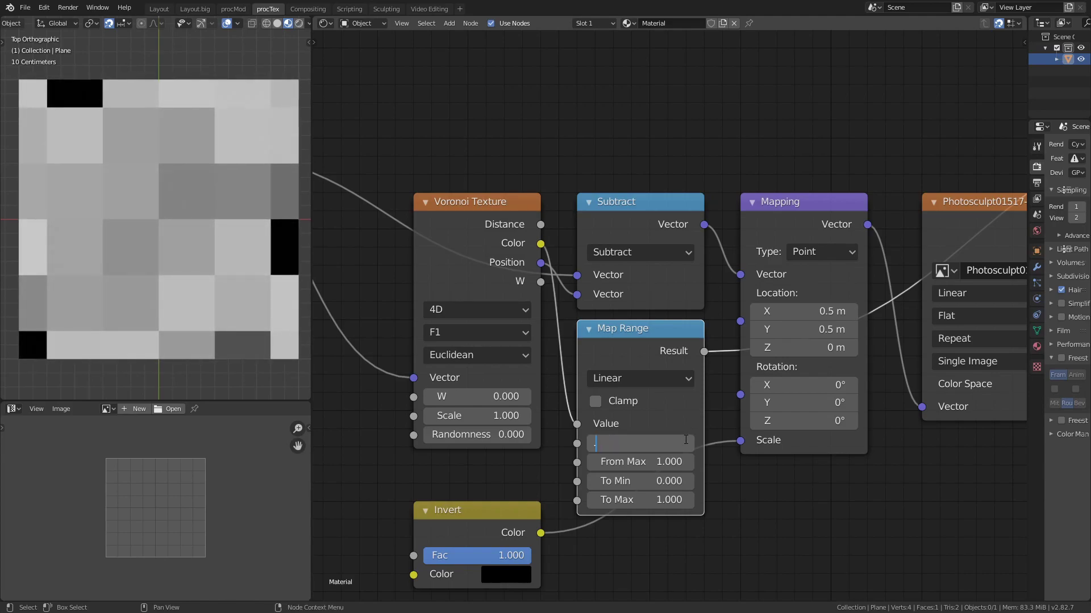
key(Return)
click(646, 462)
text(.9)
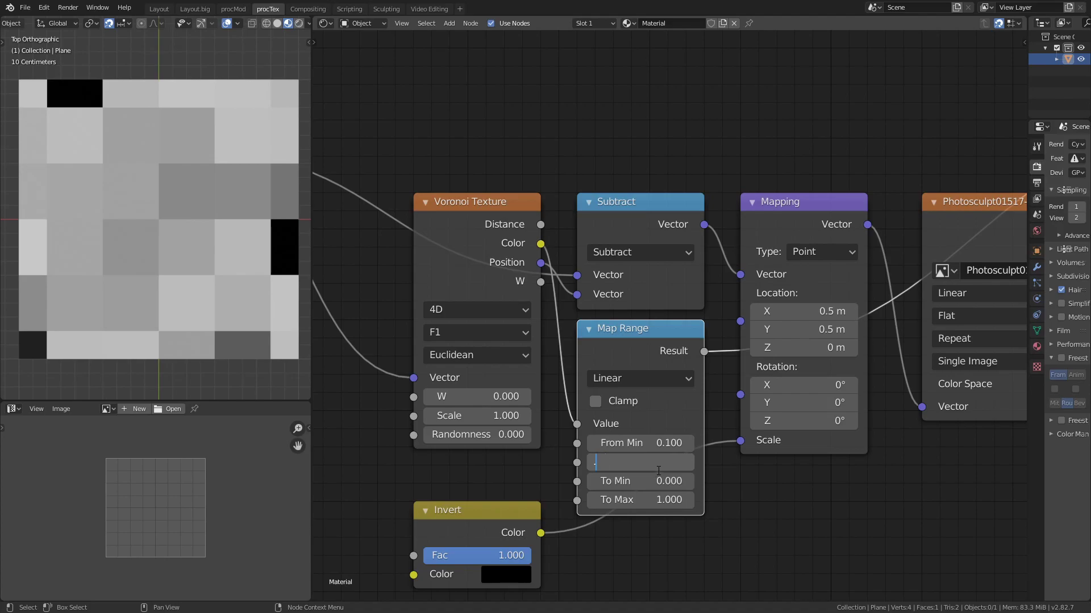
key(Return)
Step: Add a Combine XYZ node below the Mapping node and connect its vector to the Mapping Rotation
middle_drag(666, 470, 667, 425)
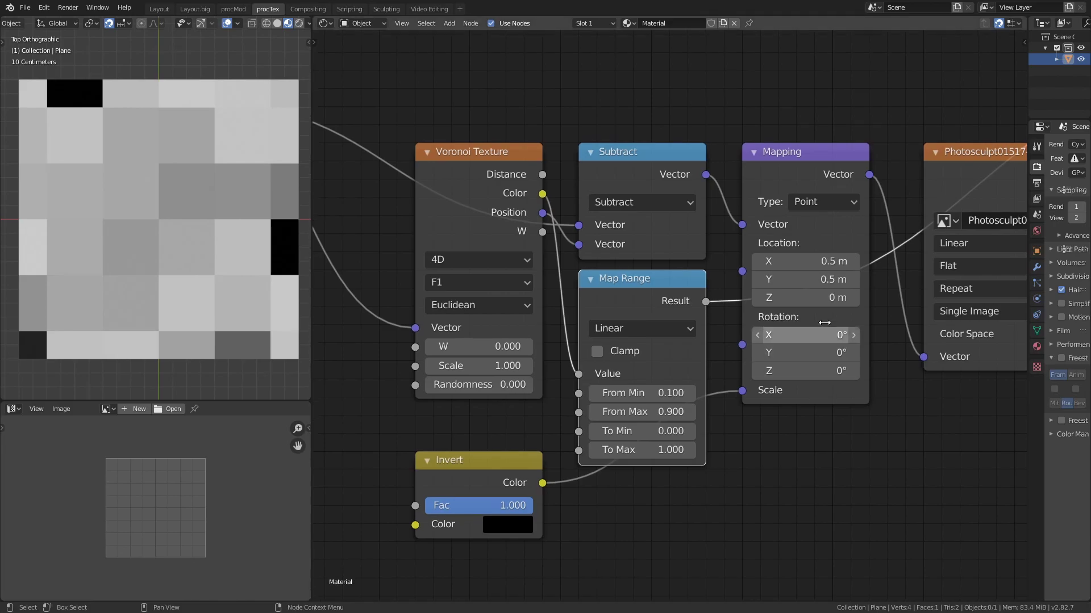
shift+scroll(806, 375, down, 2)
drag(810, 338, 817, 340)
key(shift+a)
mouse_move(799, 407)
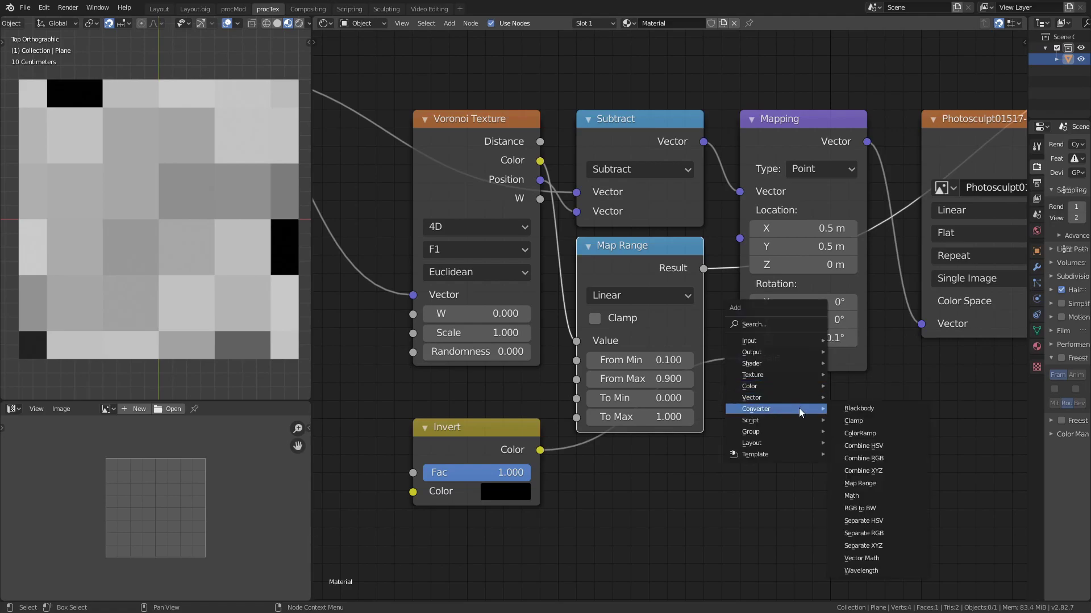
click(895, 459)
click(737, 396)
drag(866, 432, 740, 311)
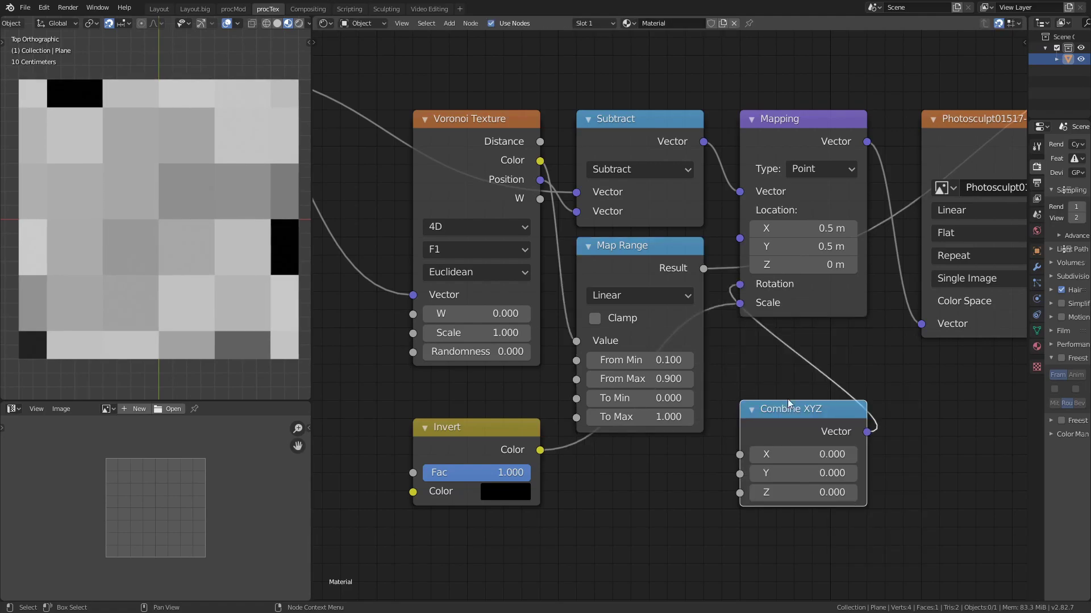
Step: Tuck the Combine XYZ node directly under Mapping and set the Map Range To Max to 2*pi
drag(788, 410, 789, 342)
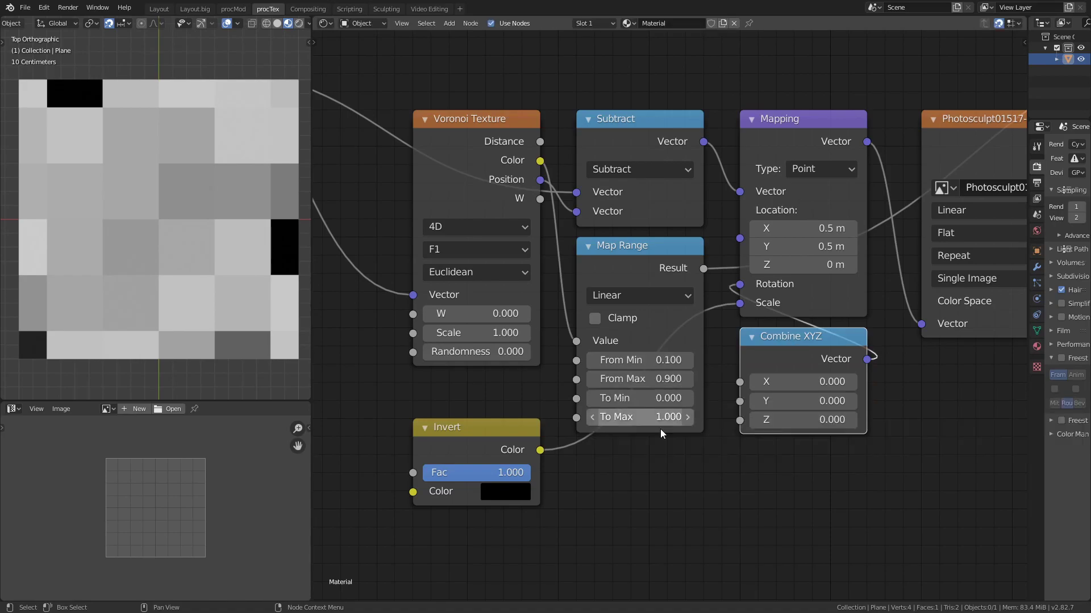
click(643, 417)
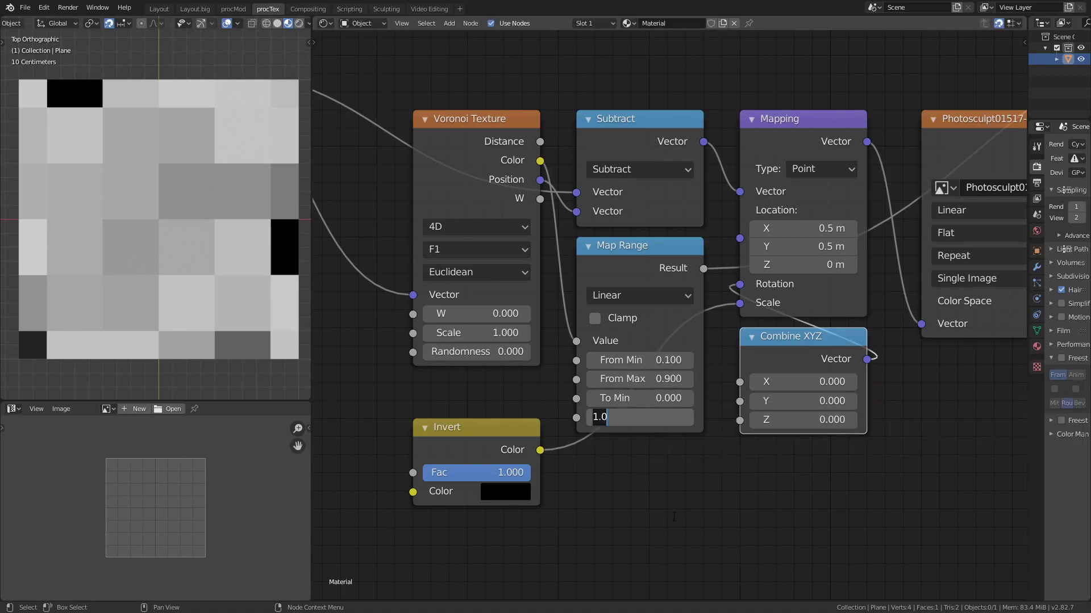
text(2*pi)
key(Return)
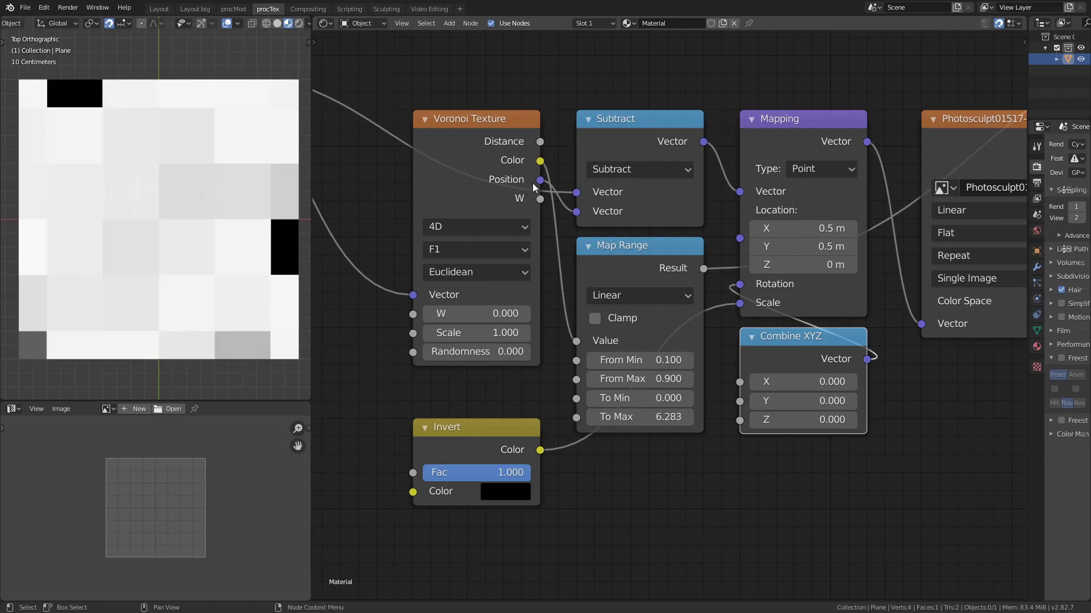
Step: Connect the Map Range Result to the Combine XYZ Z input and hide the node's unused sockets
drag(540, 161, 597, 50)
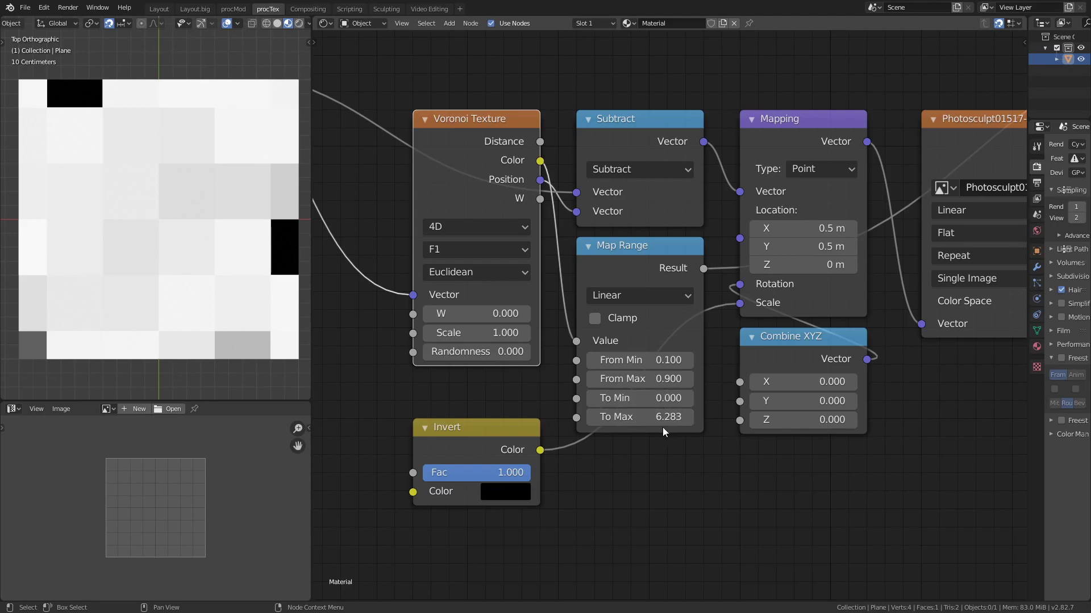
drag(706, 268, 837, 432)
click(798, 346)
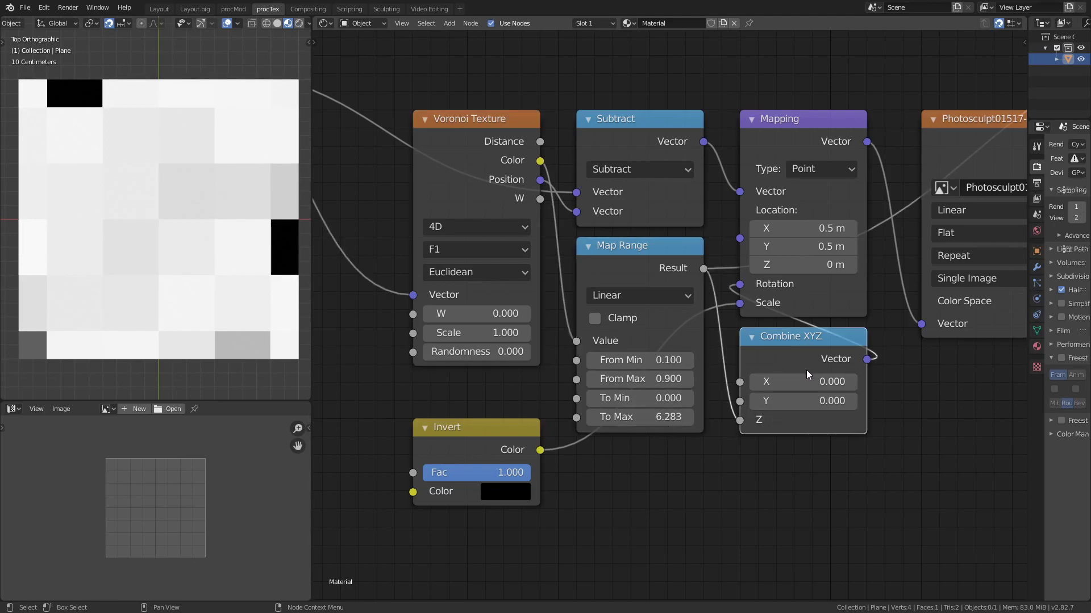
key(ctrl+h)
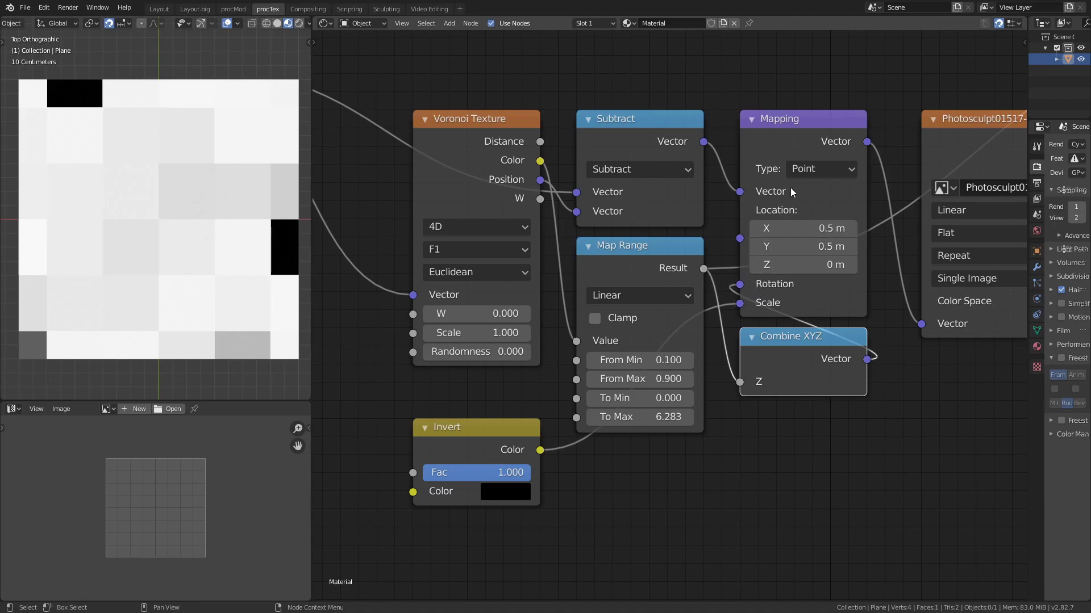
Step: Preview the image texture, and mute and unmute the Mapping node to compare the tiling with and without it
click(813, 128)
middle_drag(813, 129, 628, 212)
ctrl+shift+click(882, 238)
click(673, 235)
key(m)
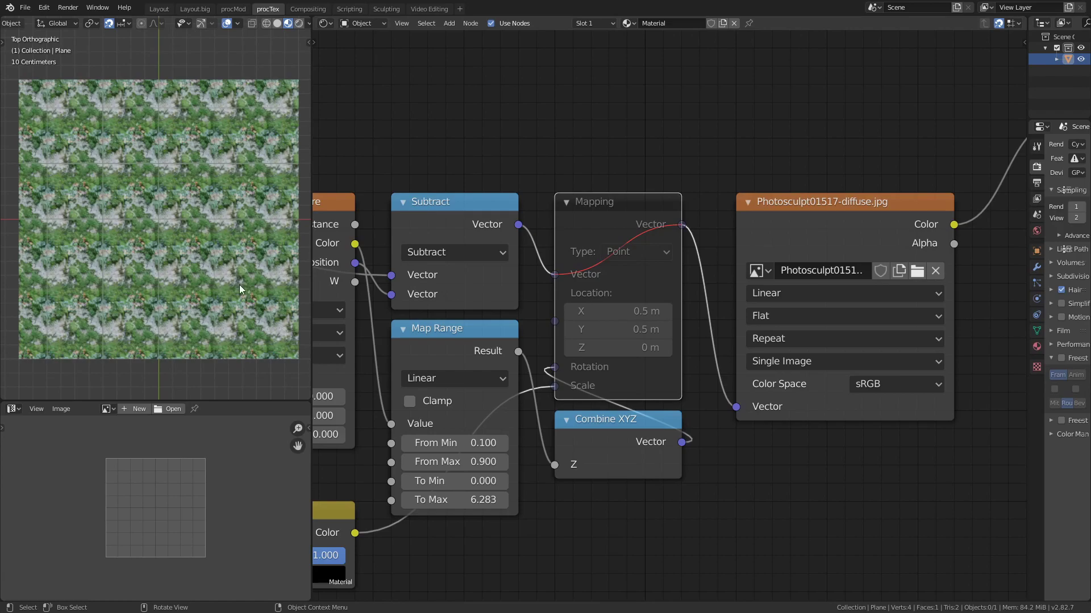
key(m)
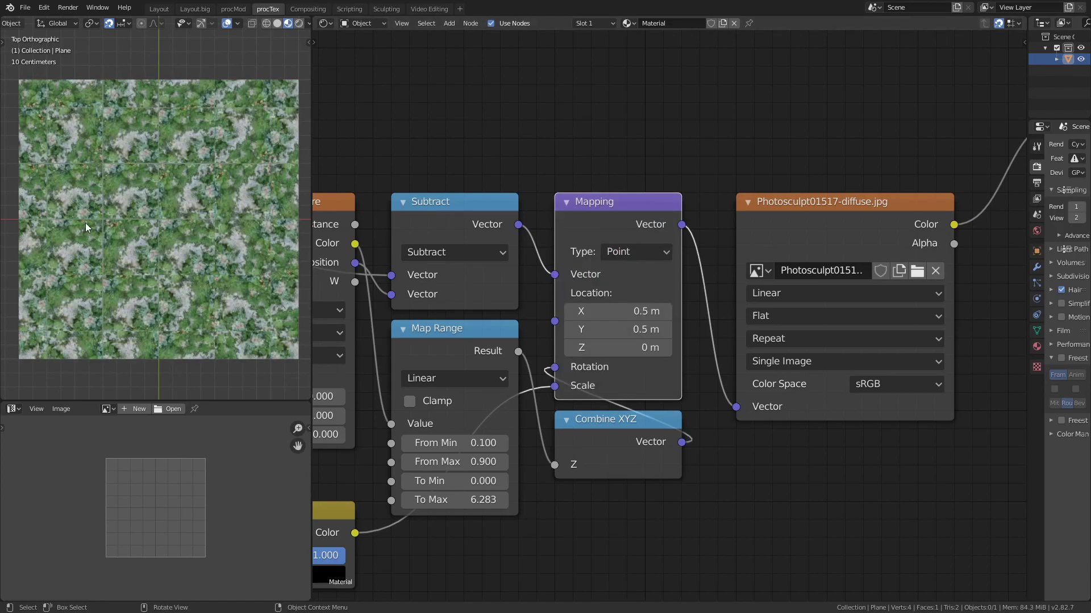
Step: Set the Voronoi Randomness to 1 and switch the image texture to Ground-Nature_Texture_A_P4120796.jpg
middle_drag(335, 433, 523, 401)
drag(461, 403, 573, 404)
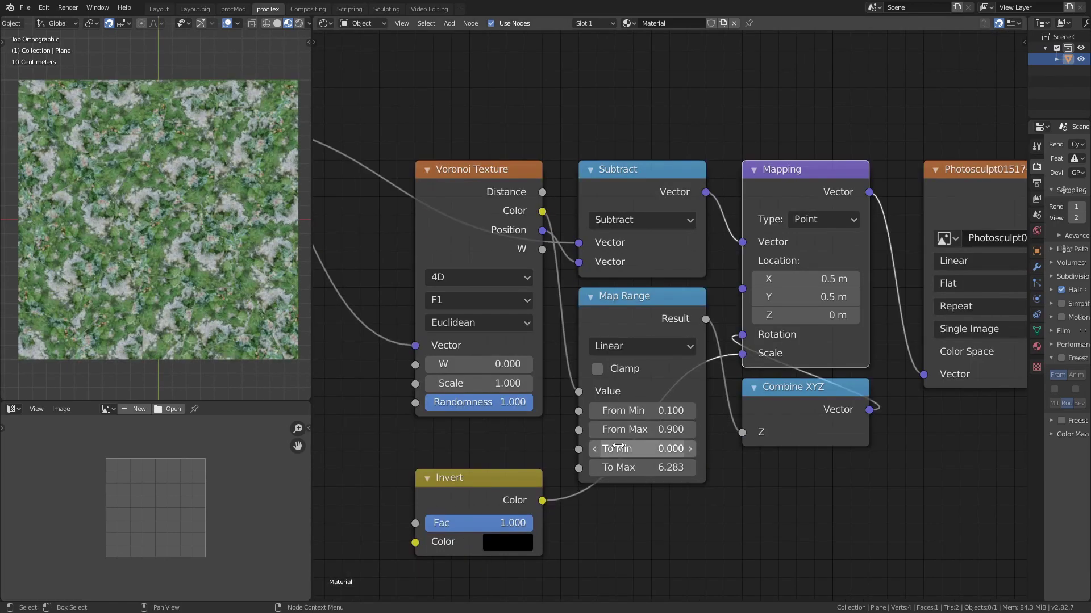
middle_drag(618, 451, 435, 482)
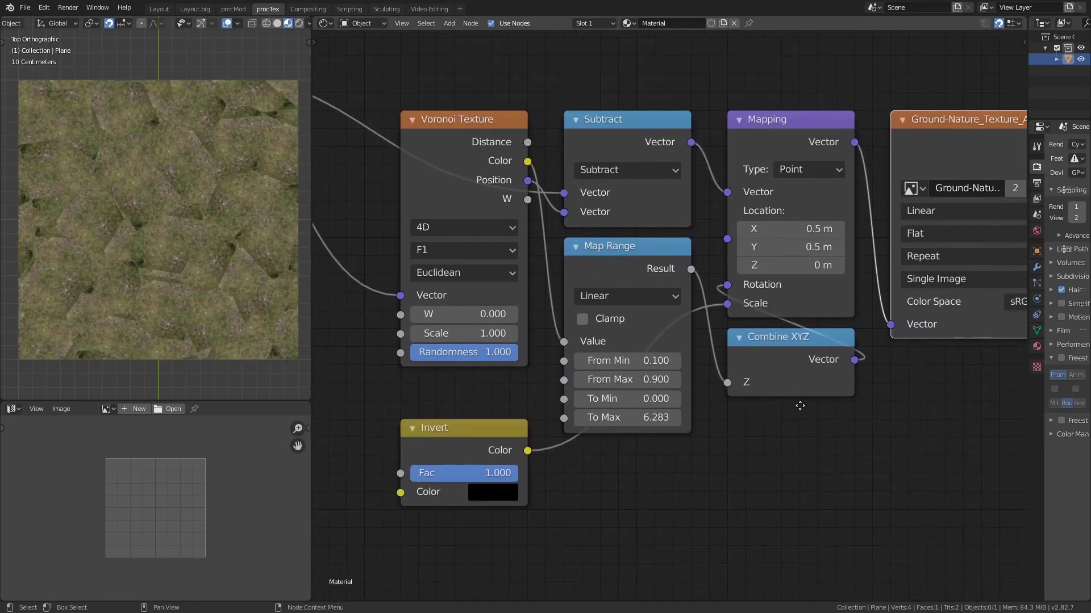
Step: Set the Invert node's Fac to about 0.483 and inspect the texture on the plane up close
middle_drag(800, 402, 761, 410)
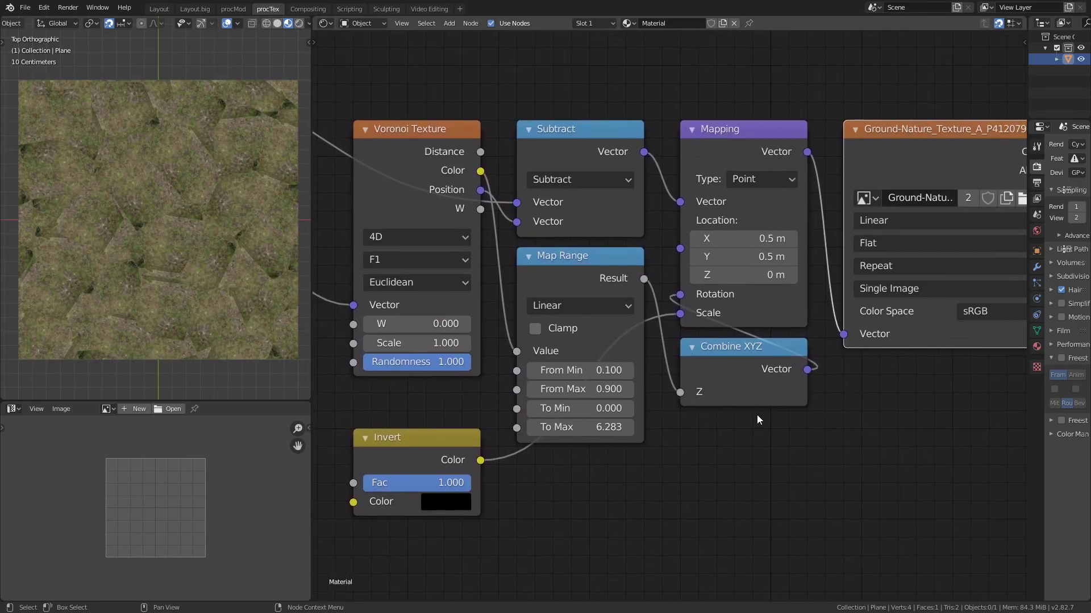
drag(441, 485, 404, 488)
middle_drag(267, 329, 187, 297)
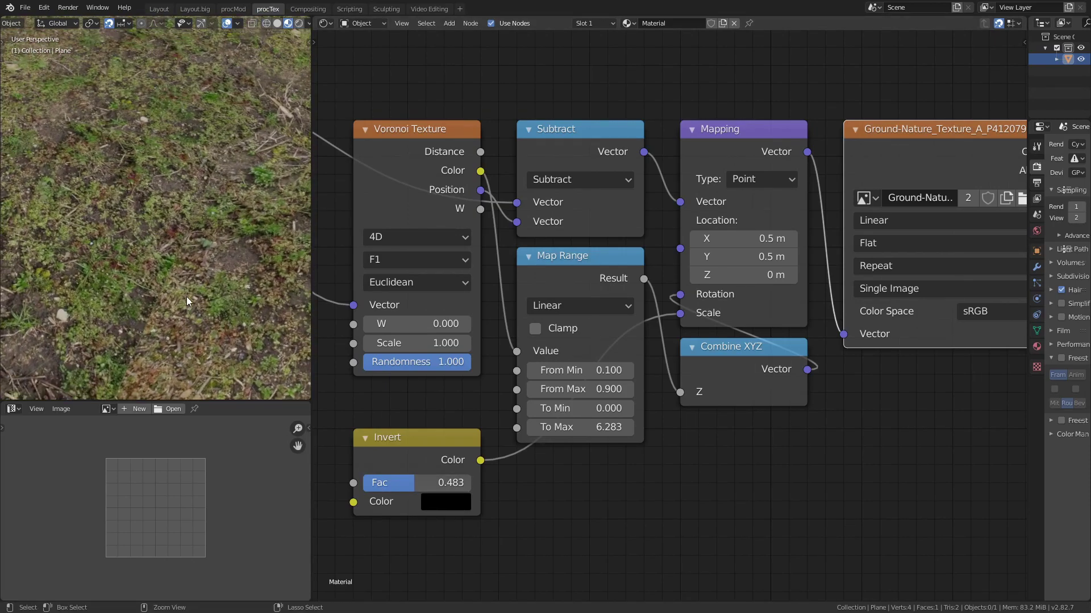
Step: Make room between the Scale and Voronoi nodes and add a 2D Noise Texture fed by the Scale node's Vector
scroll(814, 444, down, 3)
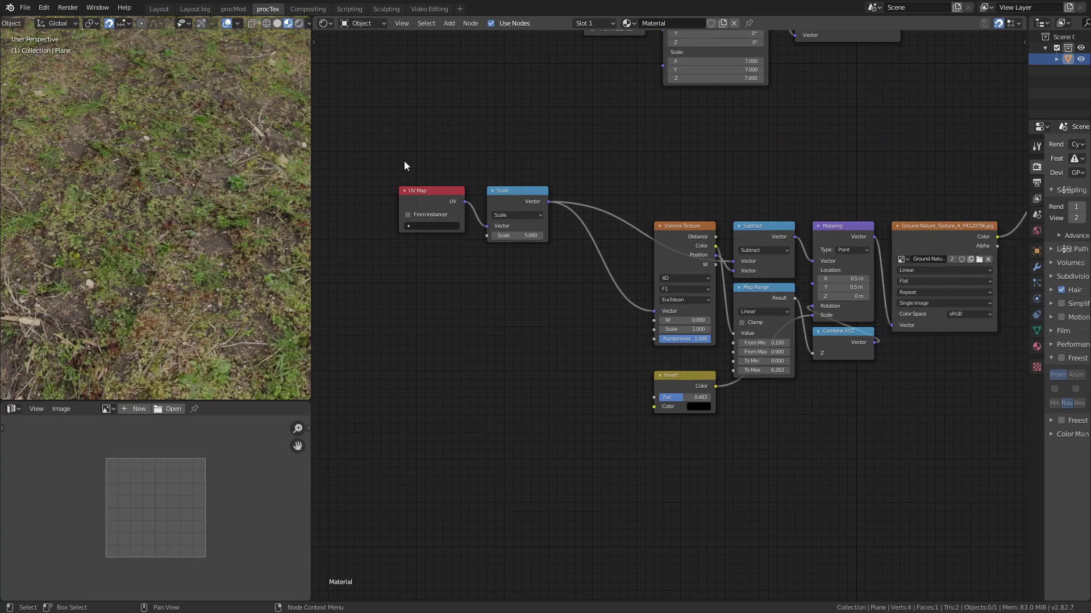
drag(531, 199, 408, 198)
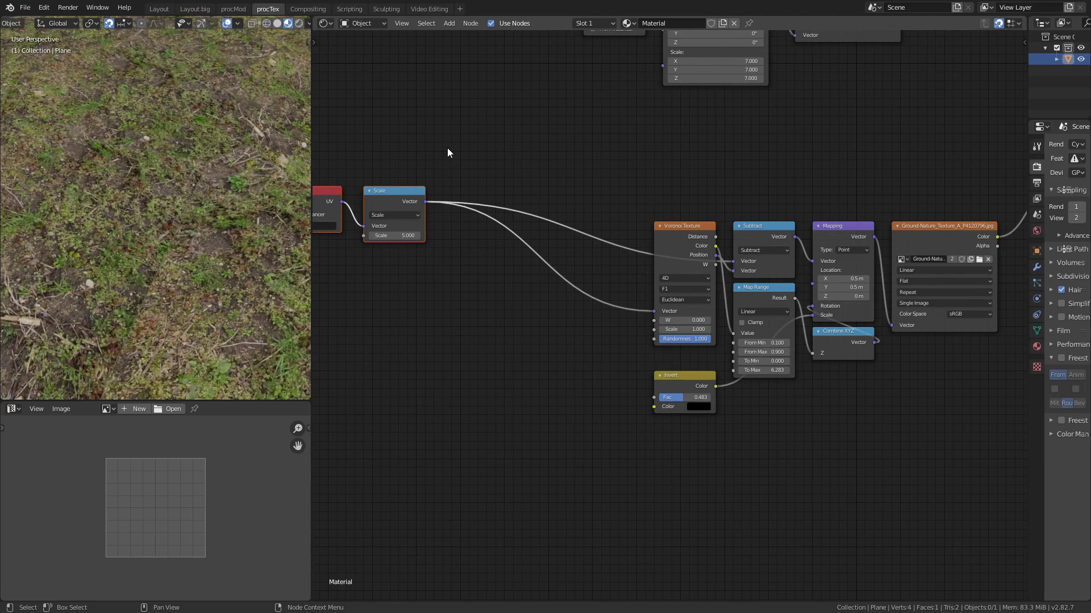
key(shift+a)
mouse_move(478, 321)
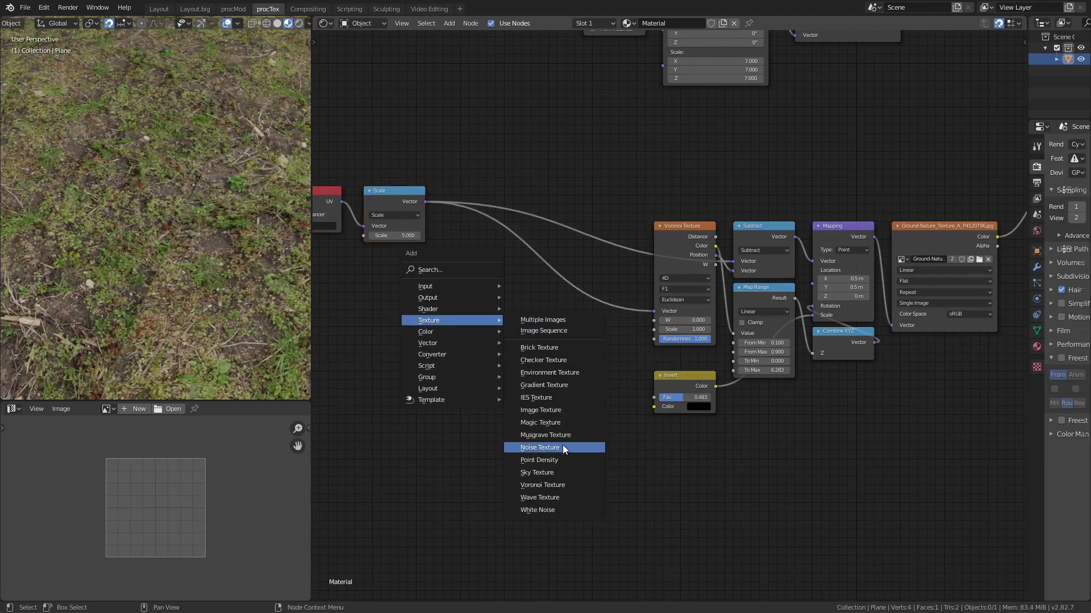
click(540, 448)
click(460, 274)
drag(425, 202, 454, 305)
click(485, 294)
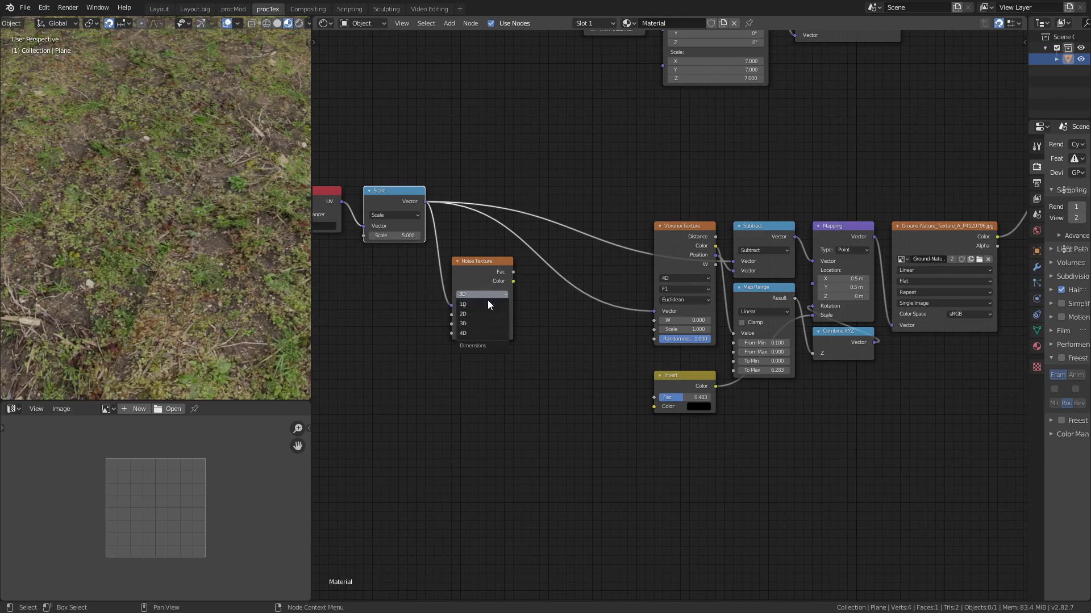
click(488, 299)
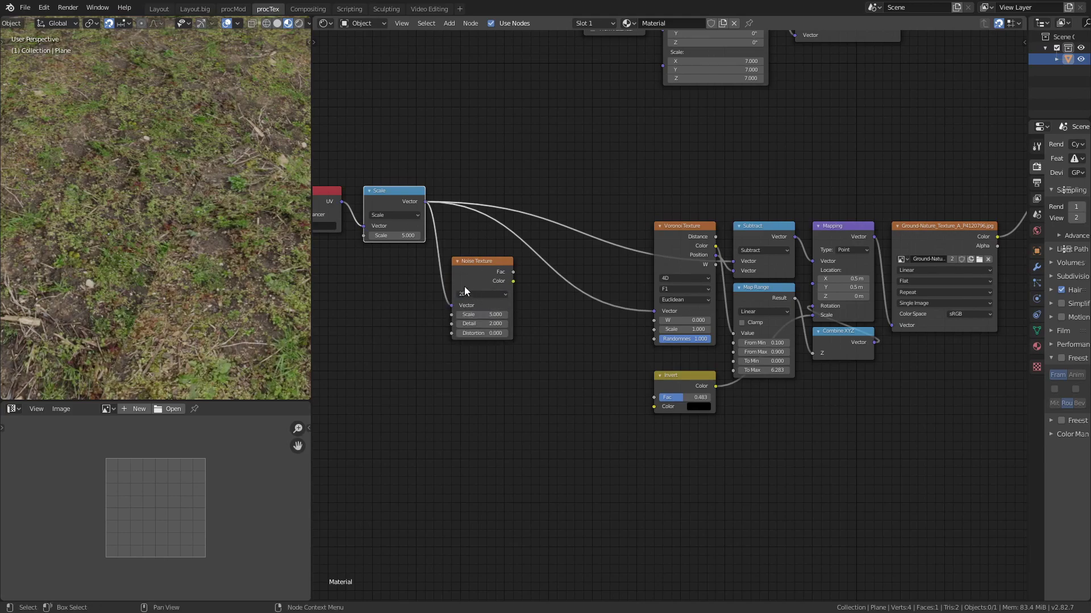
Step: Insert a MixRGB node into the link feeding the Voronoi Vector and set its blend mode to Linear Light
scroll(465, 286, up, 2)
middle_drag(517, 217, 552, 202)
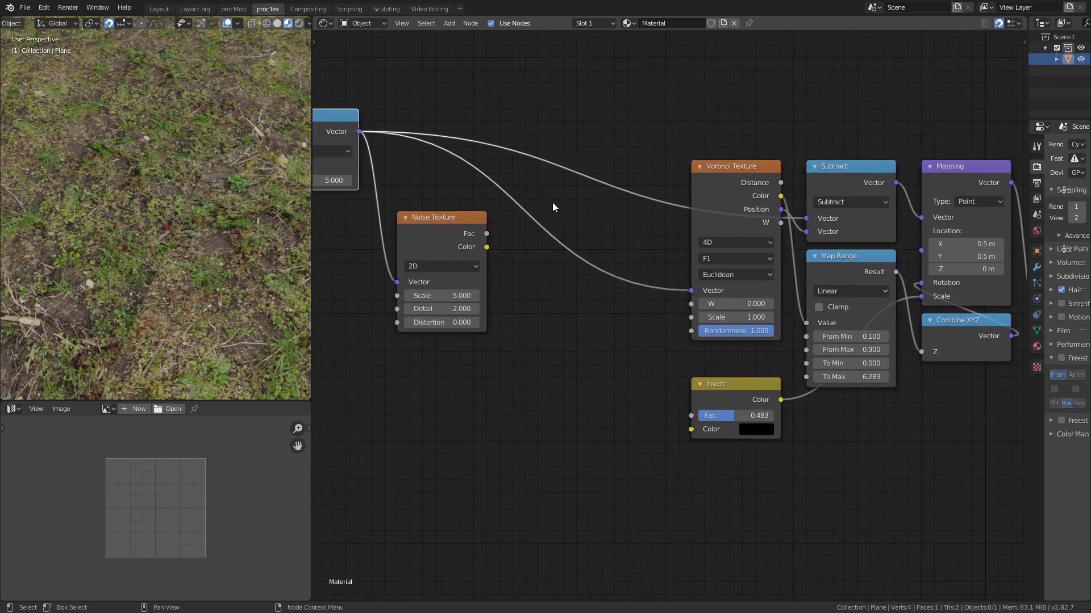
drag(459, 219, 484, 193)
key(shift+a)
mouse_move(477, 386)
click(528, 449)
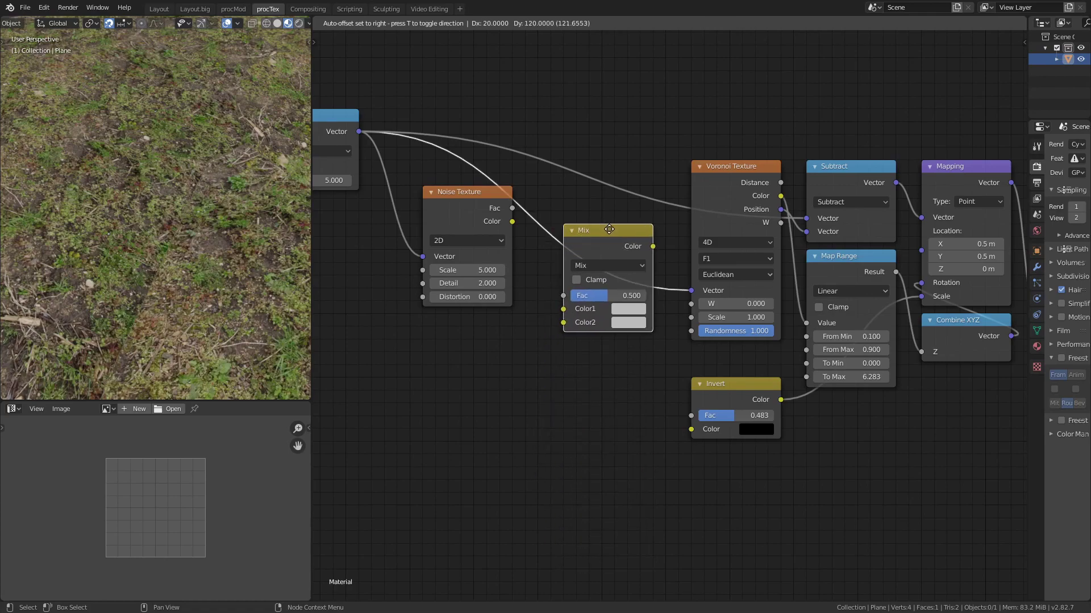
click(622, 242)
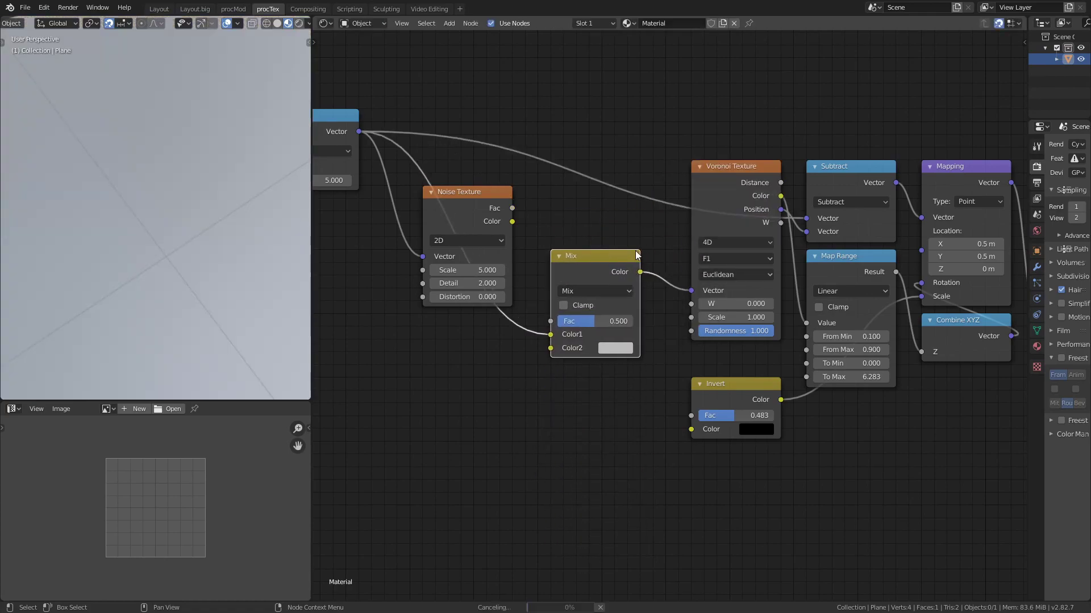
click(619, 279)
click(619, 458)
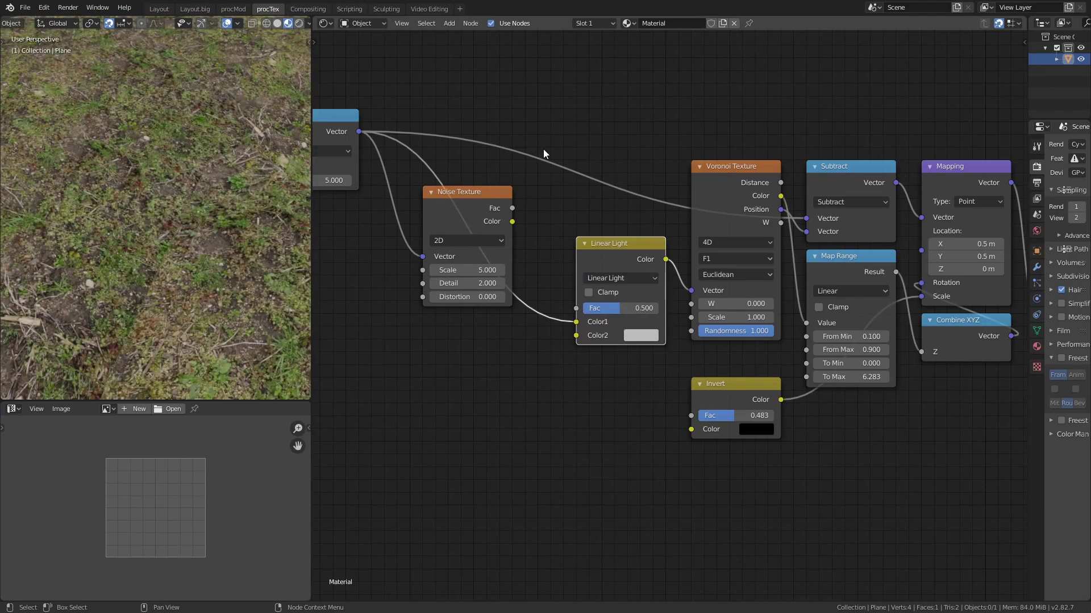
Step: Connect the Noise Texture Color to the Linear Light Color2, preview the Mapping output, and set Fac to about 0.217
drag(467, 196, 594, 334)
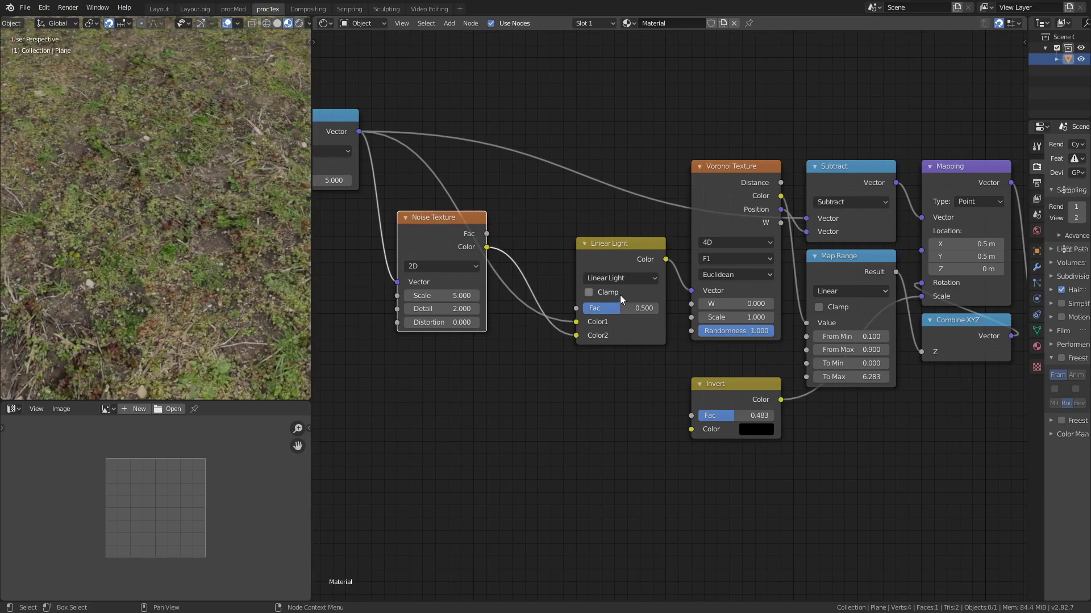
key(BackSpace)
middle_drag(615, 305, 448, 287)
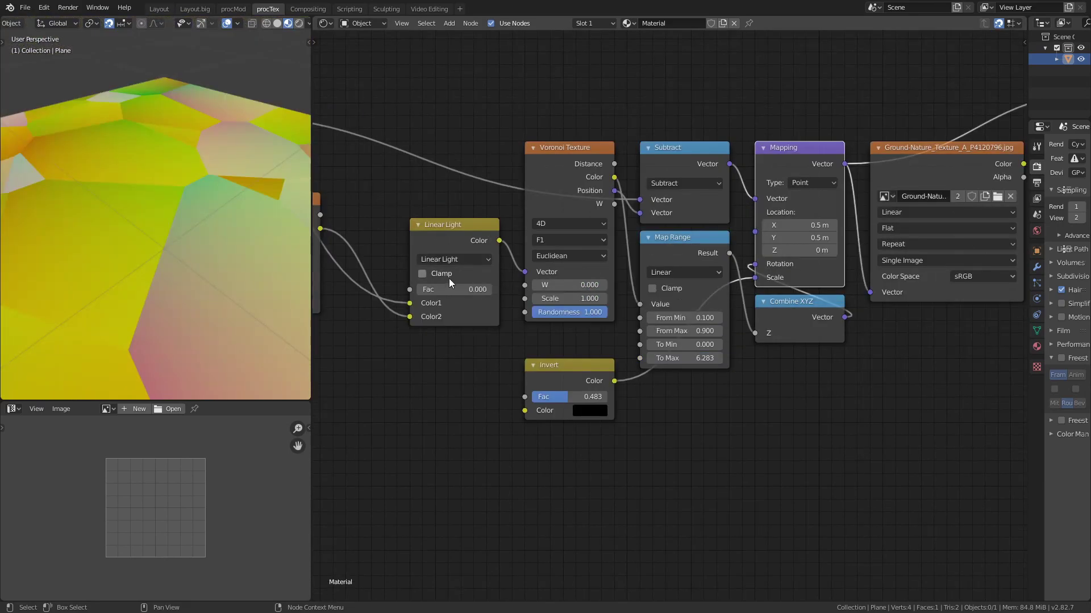
drag(449, 289, 469, 287)
middle_drag(469, 285, 636, 310)
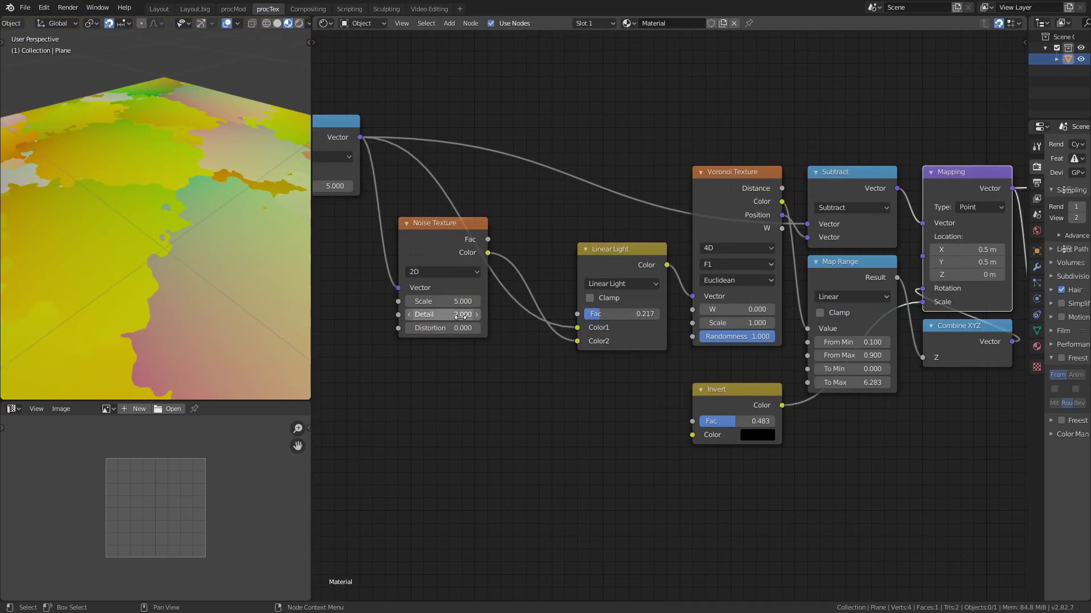
Step: Set the Noise Texture's Detail to 0 and Scale to 3, and place it beside the Linear Light node
drag(460, 316, 415, 316)
drag(467, 257, 531, 282)
middle_drag(531, 282, 527, 295)
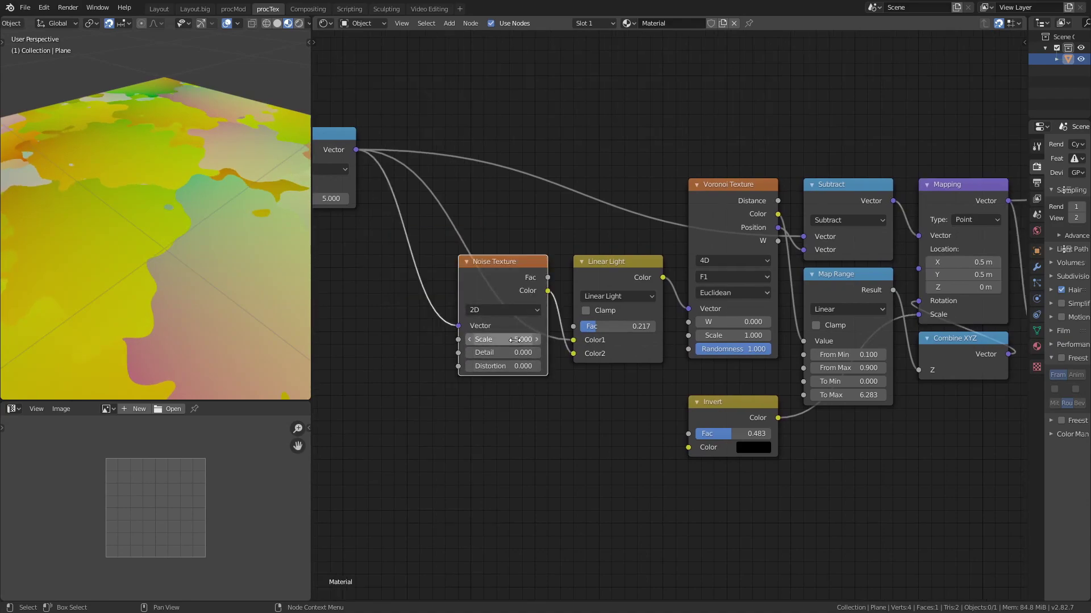
drag(515, 340, 490, 339)
middle_drag(239, 282, 193, 318)
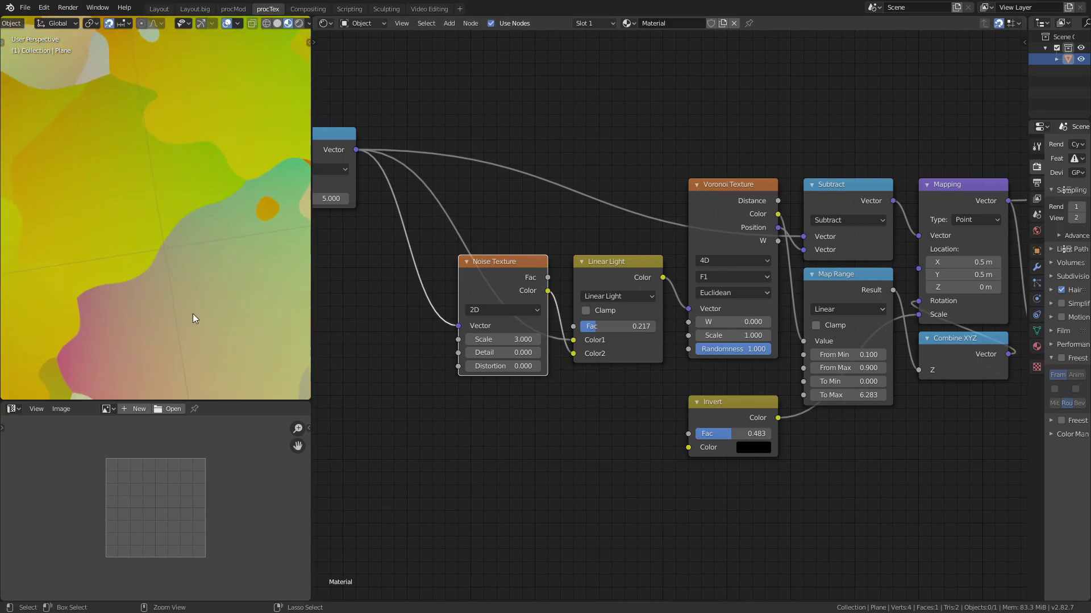
Step: Reset the Linear Light Fac to 0 and insert a duplicate Linear Light between it and the Voronoi Texture
drag(642, 269, 463, 269)
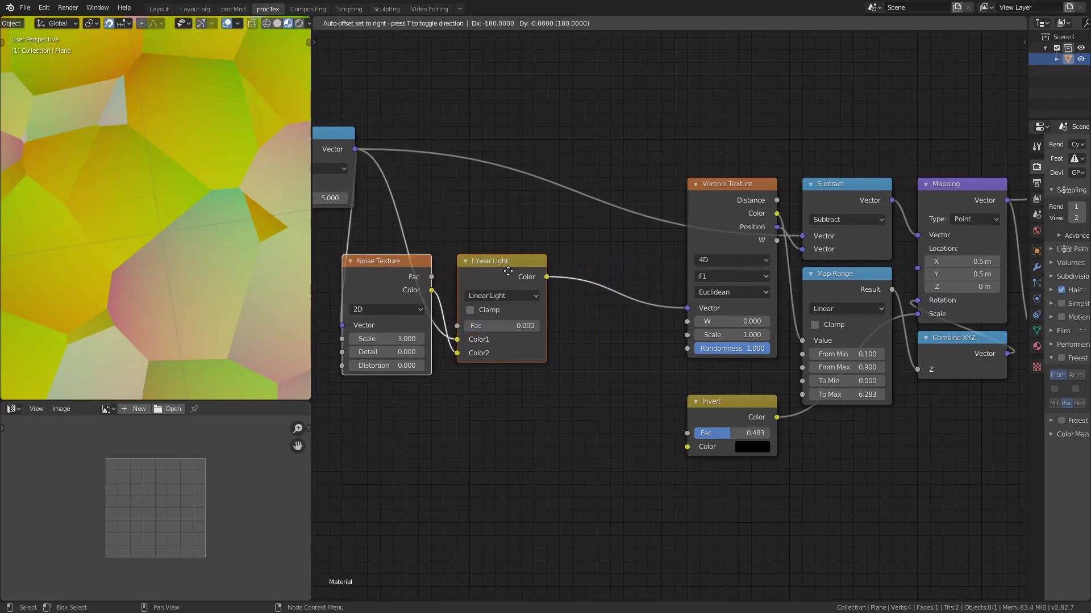
middle_drag(463, 269, 565, 255)
click(565, 256)
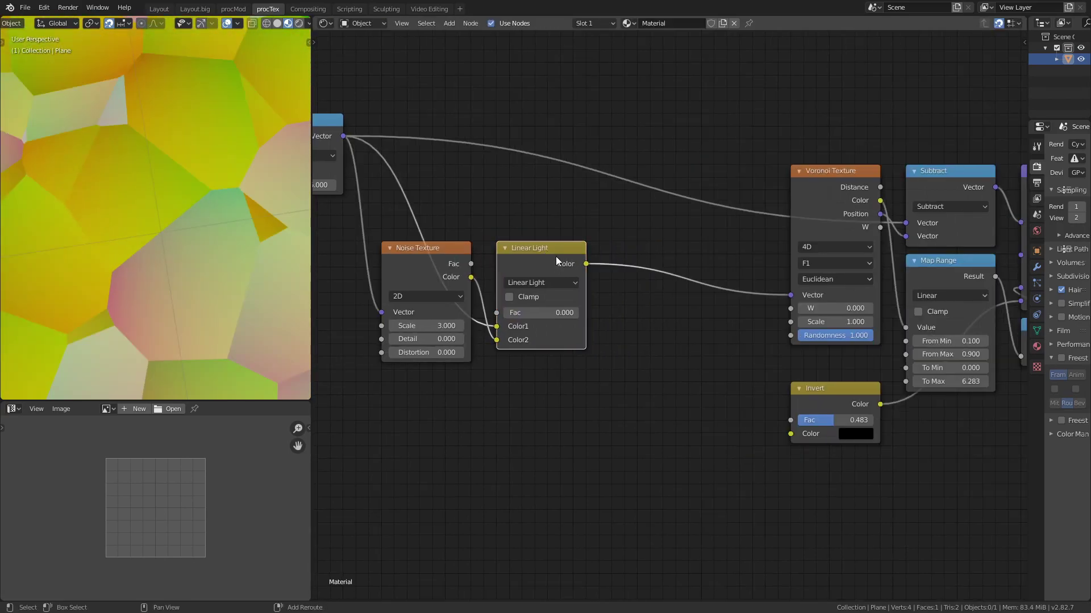
key(shift+d)
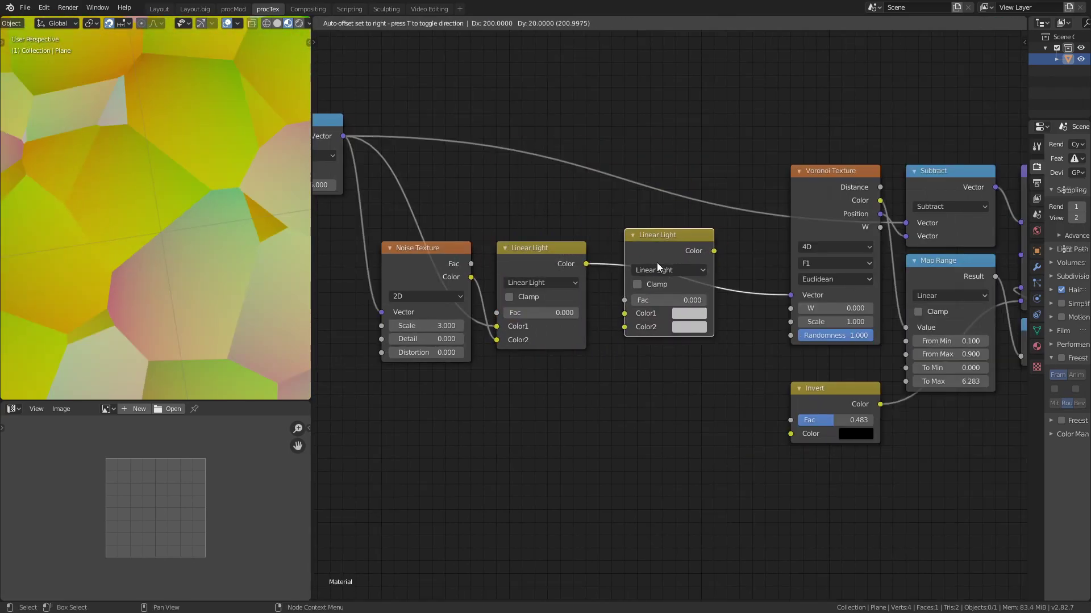
click(668, 265)
drag(692, 253, 678, 264)
Step: Duplicate the Noise Texture with its input link, place the copy above, and connect its Color to the second Linear Light's Color2
middle_drag(444, 244, 455, 249)
click(456, 249)
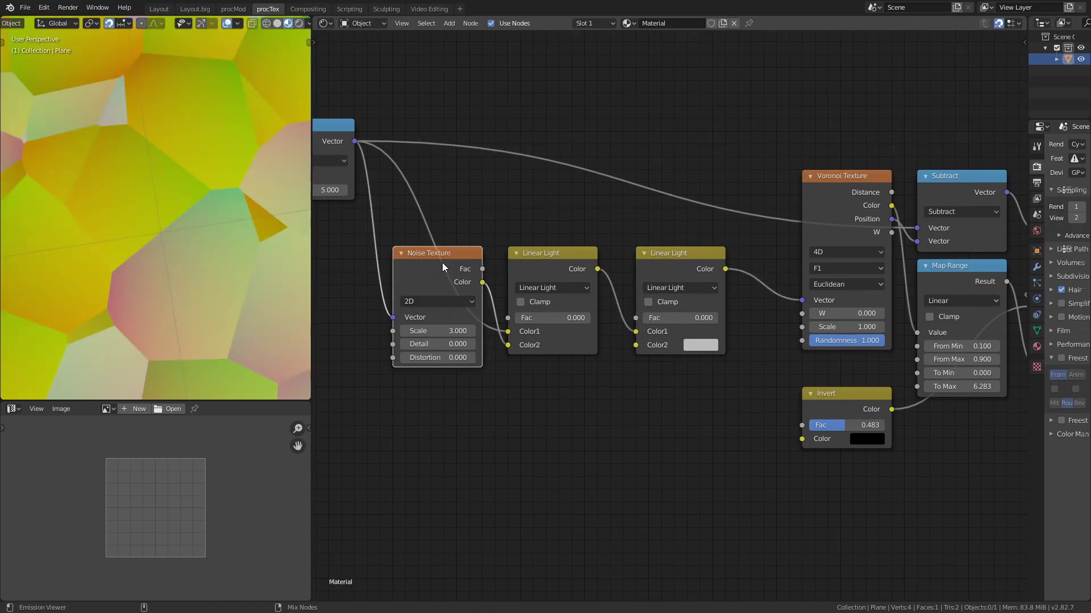
key(shift+d)
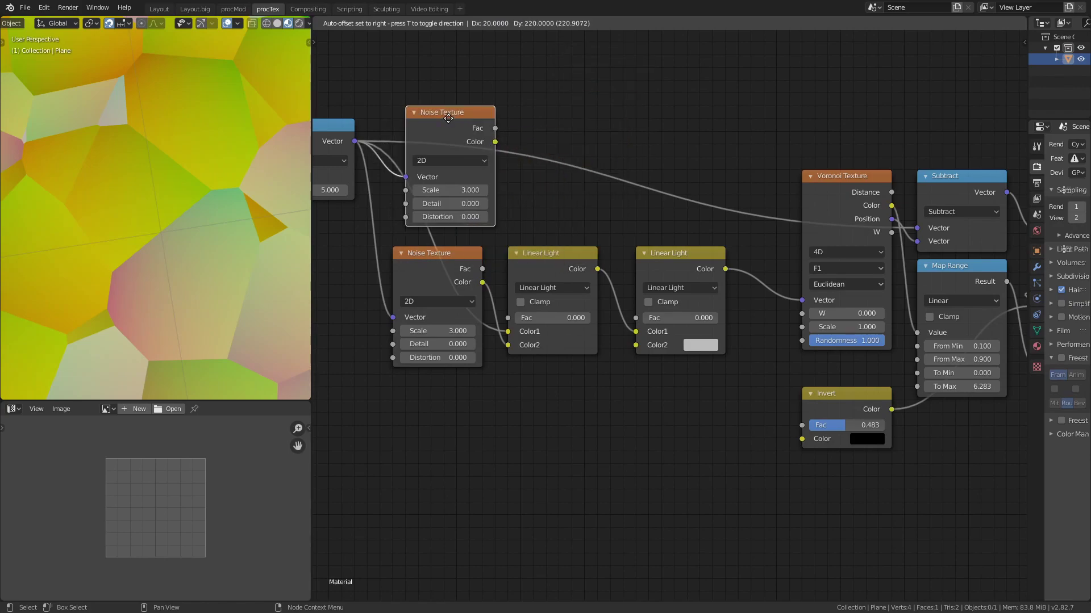
click(448, 123)
drag(482, 142, 633, 350)
Step: Set the upper Noise Texture's Scale to 50 and the second Linear Light's Fac to about 0.117
middle_drag(642, 357, 797, 384)
click(604, 217)
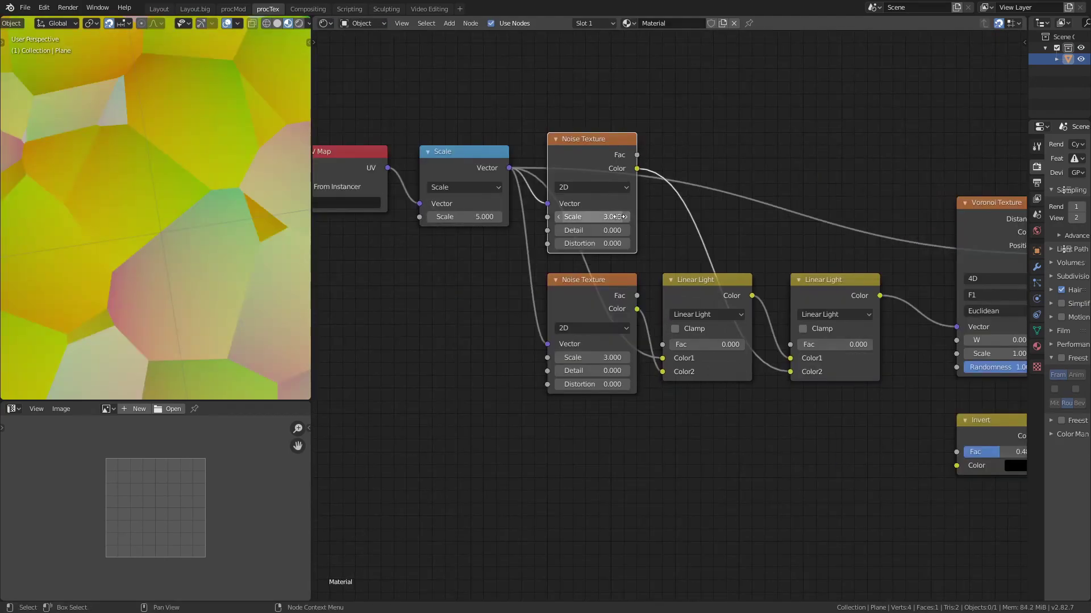
text(3.0)
text(50)
key(Return)
mouse_move(822, 346)
mouse_down()
mouse_move(858, 357)
mouse_move(834, 349)
mouse_up()
Step: Try a Scale of 500 on the upper Noise Texture and check the blurred cell edges up close
click(589, 217)
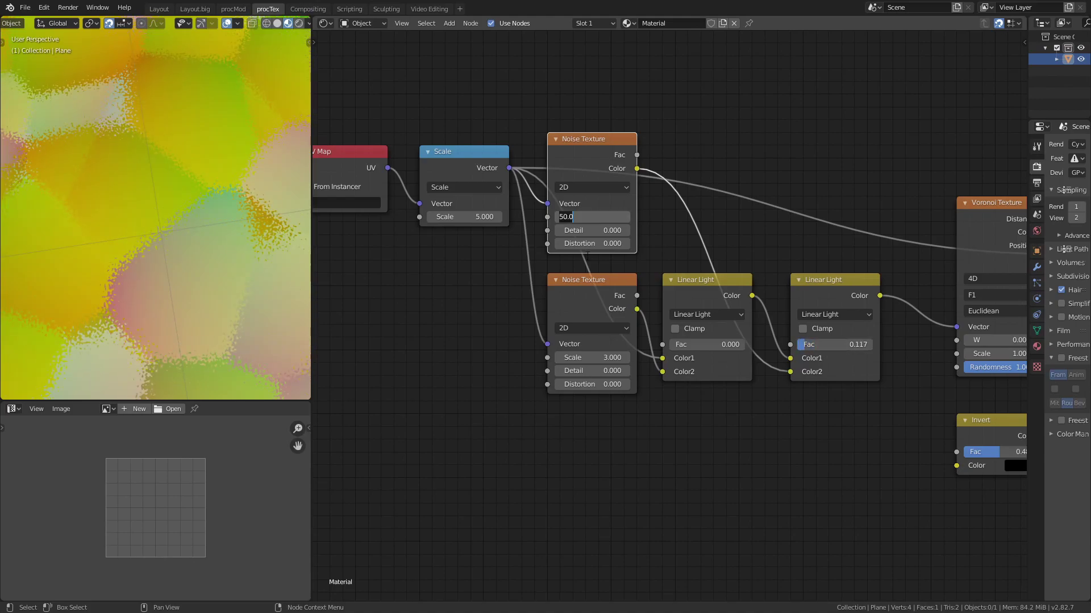
text(500)
key(Return)
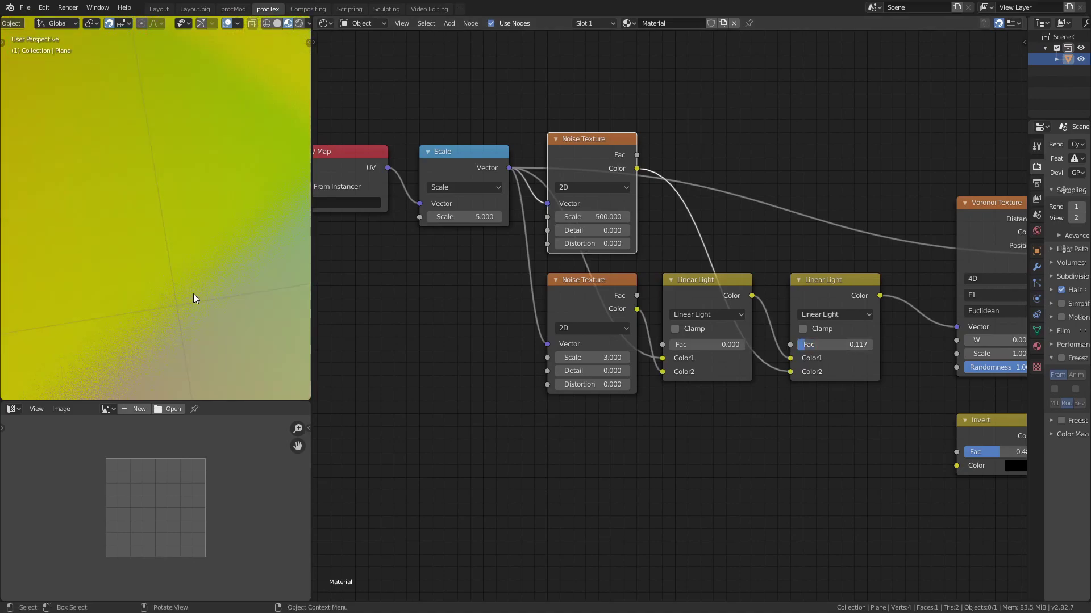
Step: Try a Scale of 5000 on the upper Noise Texture and switch the viewport to rendered shading to inspect the cell edges
click(585, 217)
text(5)
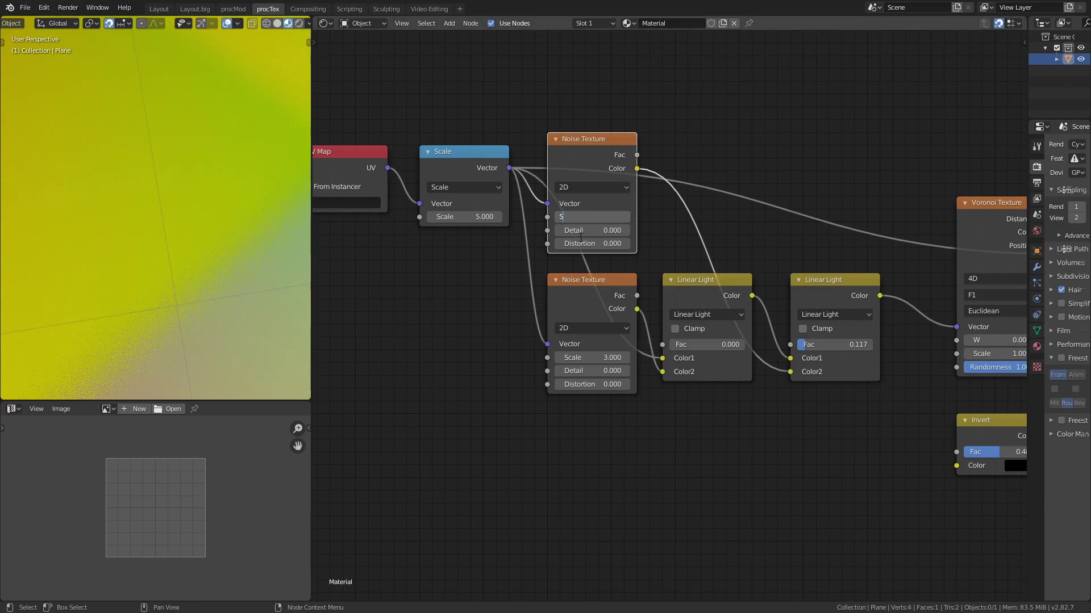
text(000)
key(Return)
mouse_move(256, 318)
middle_down()
mouse_move(243, 285)
mouse_move(206, 311)
middle_up()
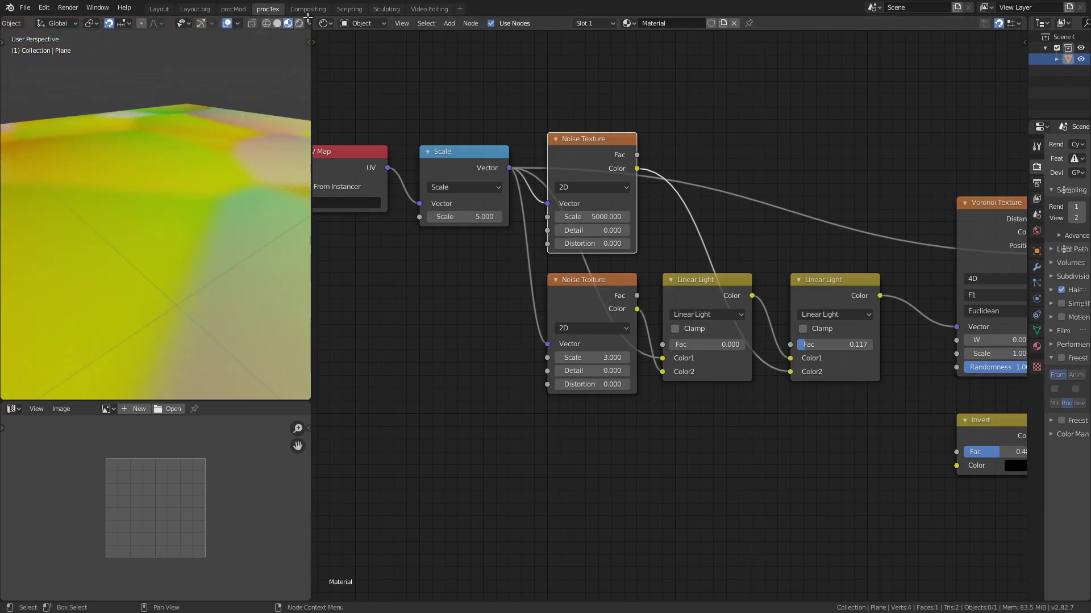
click(299, 23)
mouse_move(227, 243)
middle_down()
mouse_move(210, 254)
mouse_move(224, 235)
middle_up()
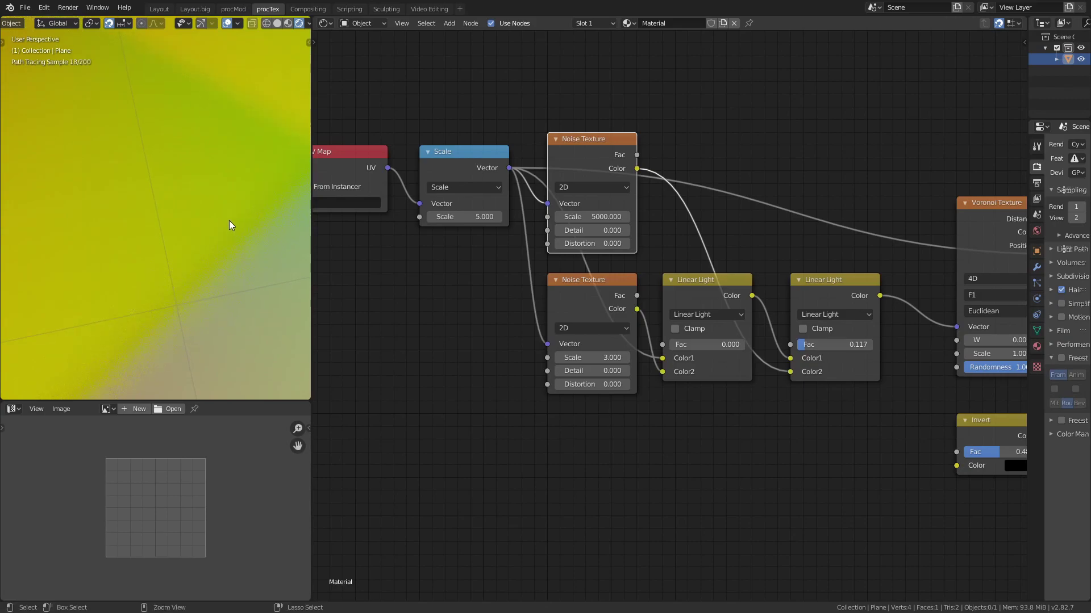
Step: Preview the ground image texture on the plane and set the second Linear Light's Fac to 0.075
ctrl+shift+click(898, 304)
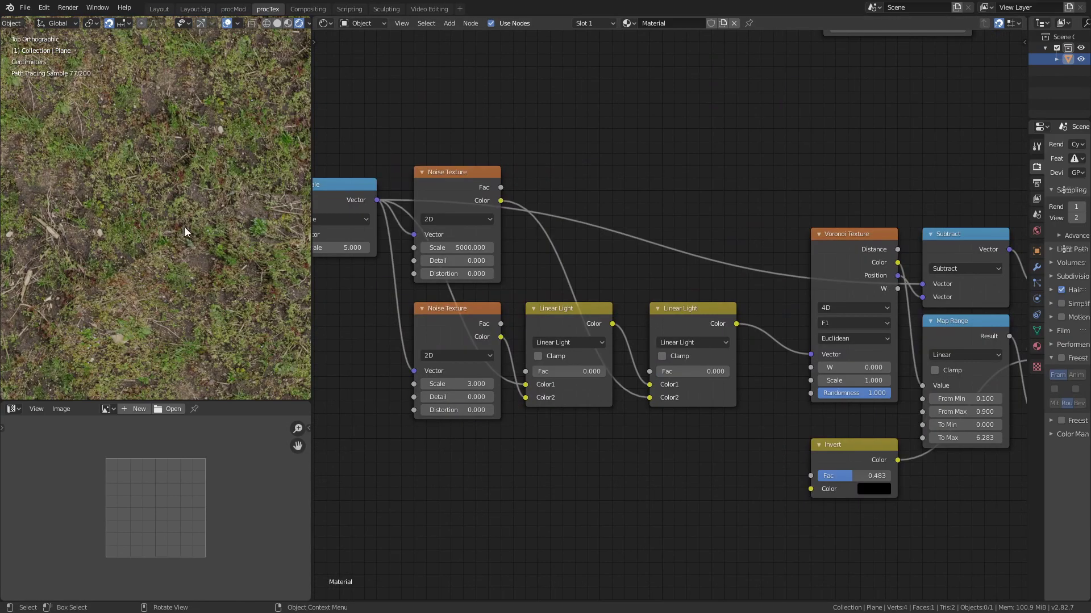
middle_drag(128, 267, 171, 244)
drag(677, 372, 686, 370)
Step: Set the upper Noise Texture's Scale to 50 and raise the second Linear Light's Fac to 0.100
click(456, 247)
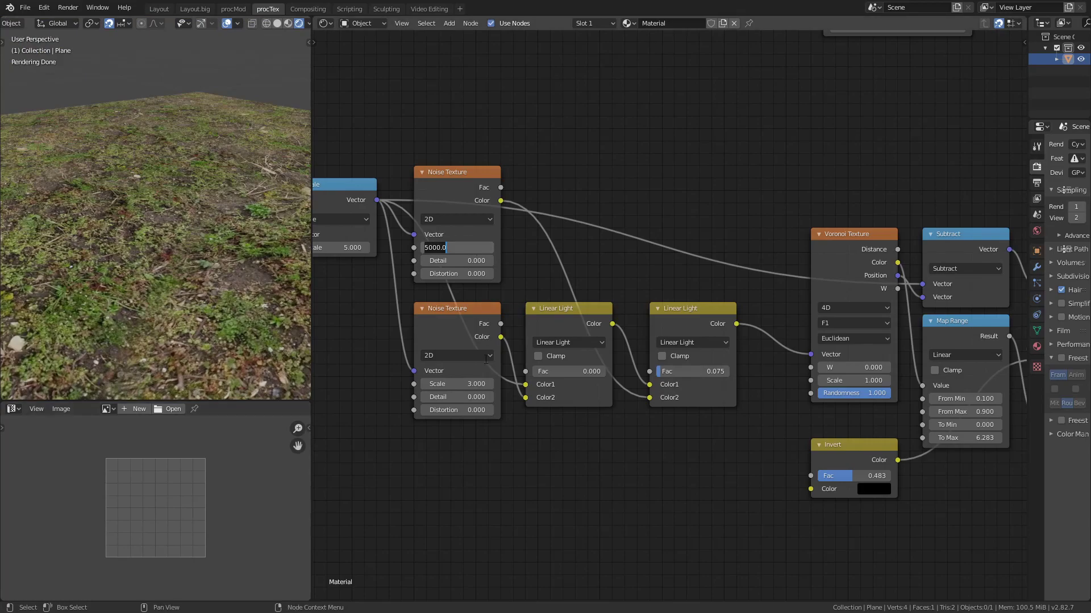
text(50)
key(Return)
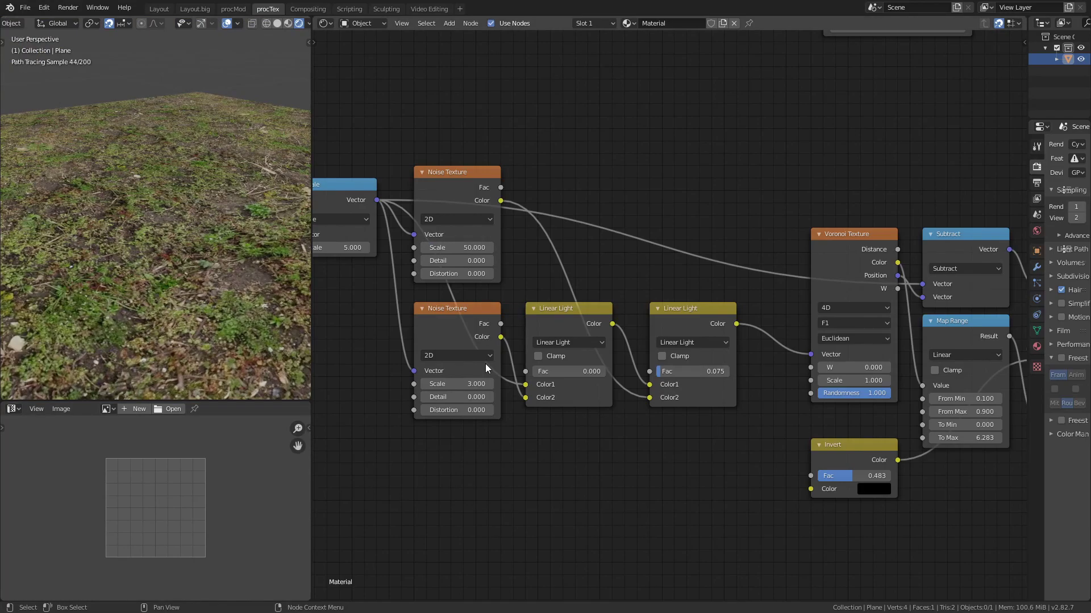
middle_drag(230, 352, 242, 328)
middle_drag(239, 342, 227, 348)
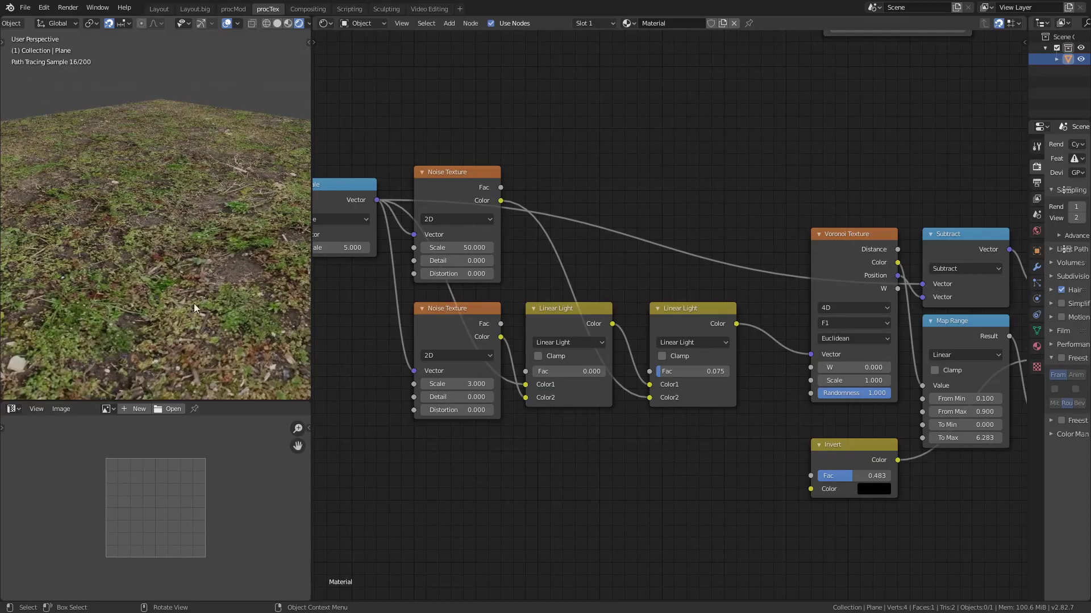
drag(688, 375, 689, 375)
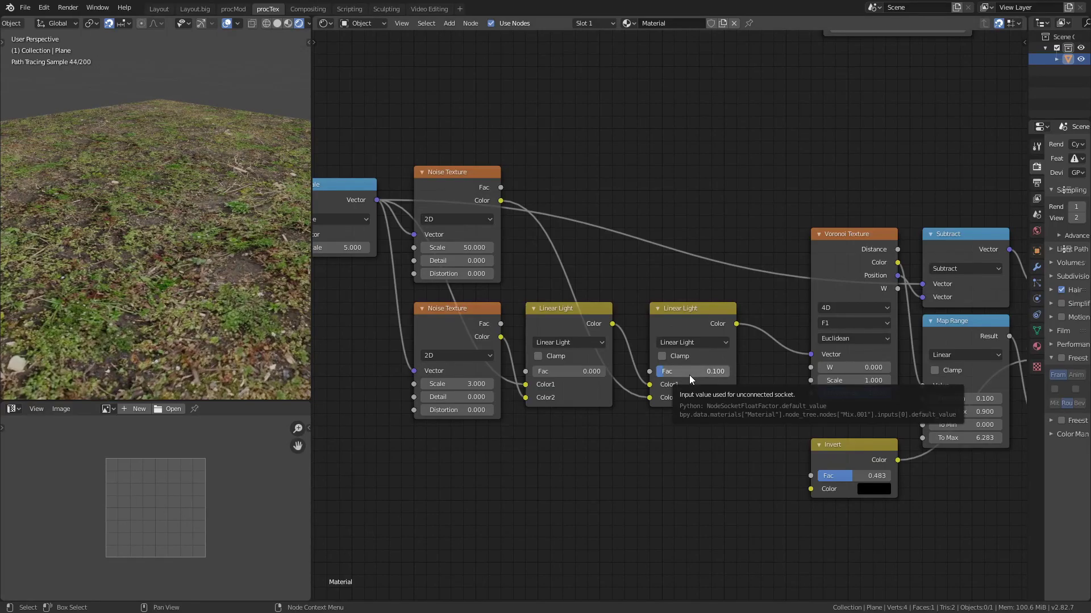
Step: Set the first Linear Light's Fac to 0.158 and check the ground texture over the whole plane from above
drag(853, 478, 853, 478)
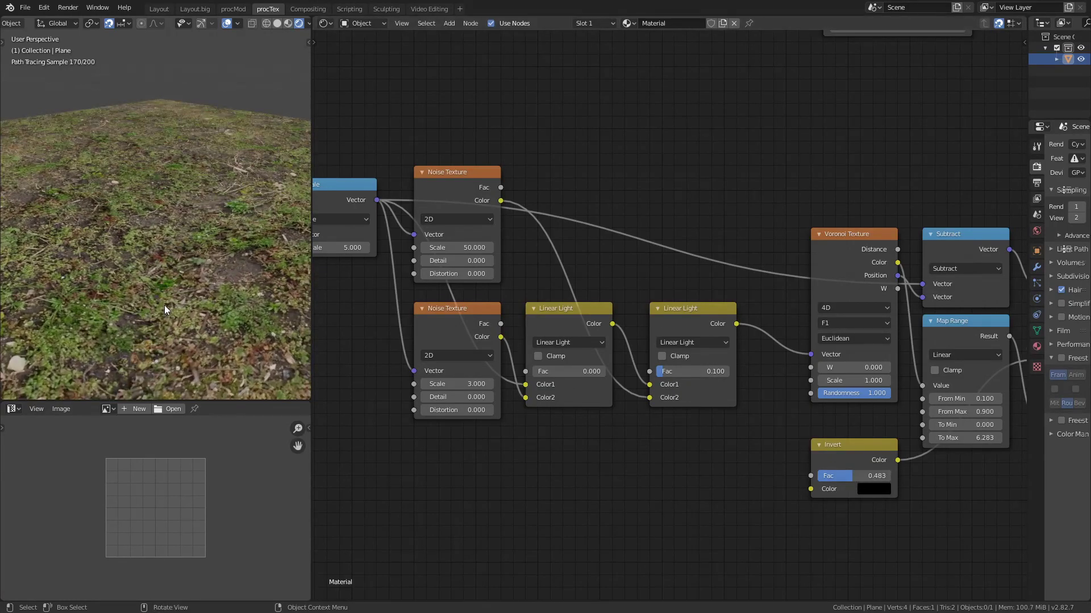
drag(568, 372, 587, 373)
ctrl+scroll(589, 373, up, 2)
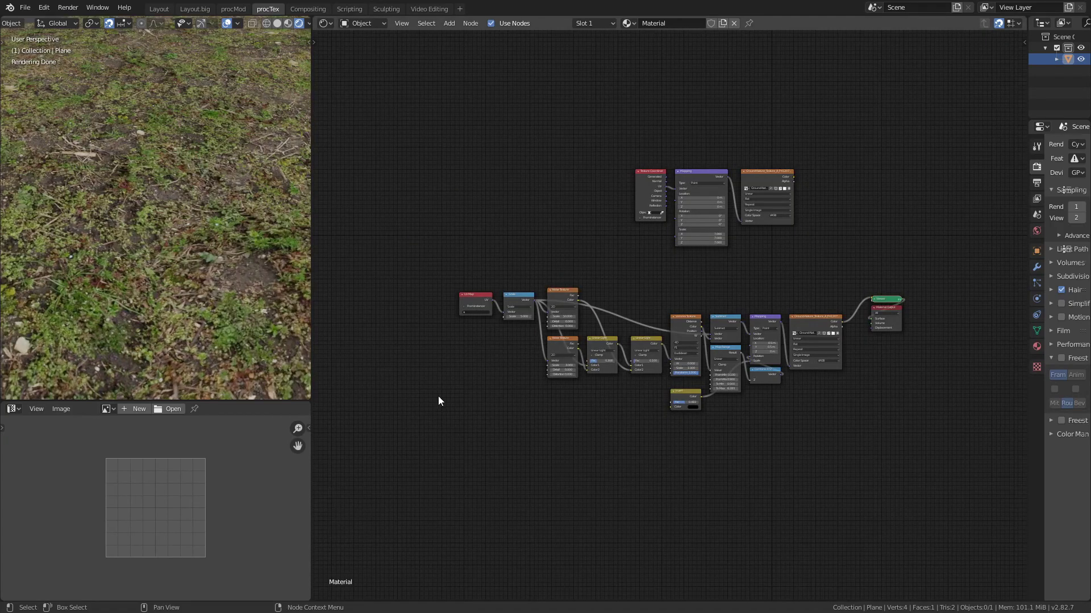
key(KP_7)
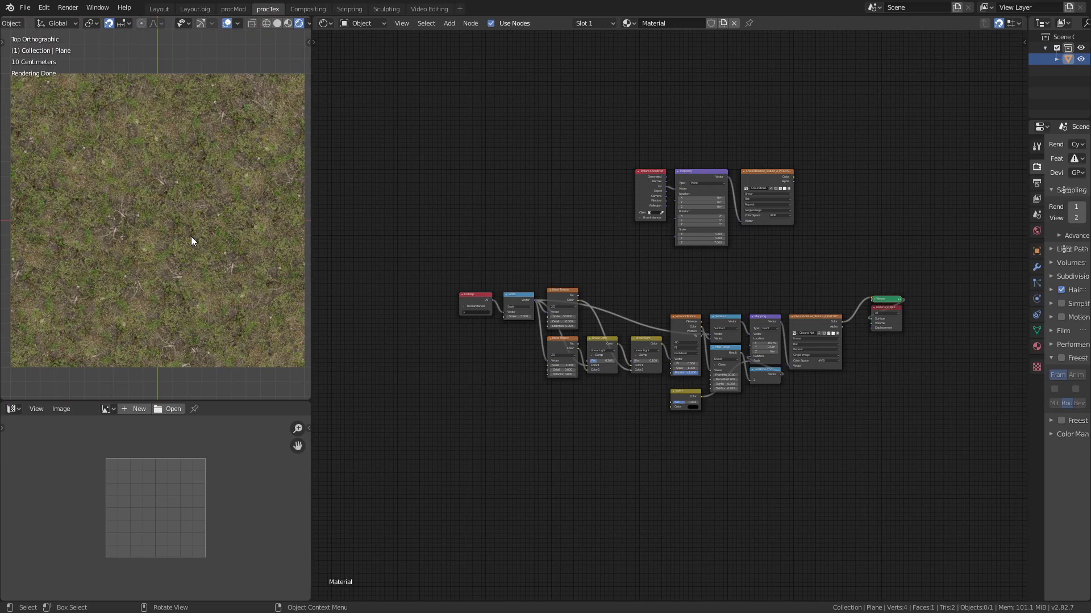
scroll(906, 301, up, 3)
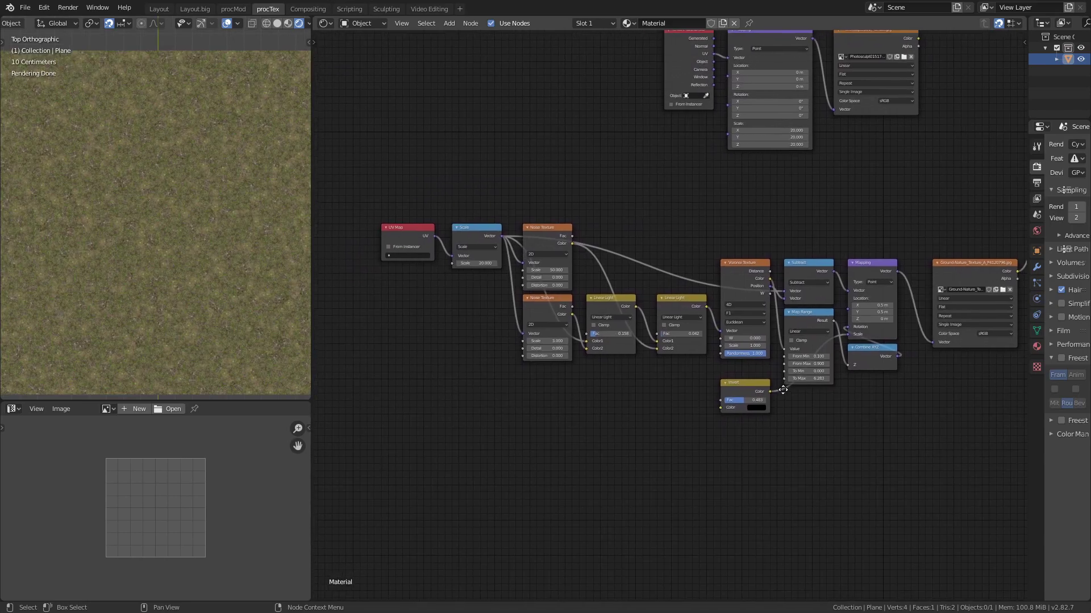
Step: Group all nodes from UV Map through Mapping into a node group and place the Group Output beside the Mapping node
drag(379, 195, 945, 496)
key(ctrl+g)
middle_drag(940, 275, 612, 224)
scroll(612, 224, up, 10)
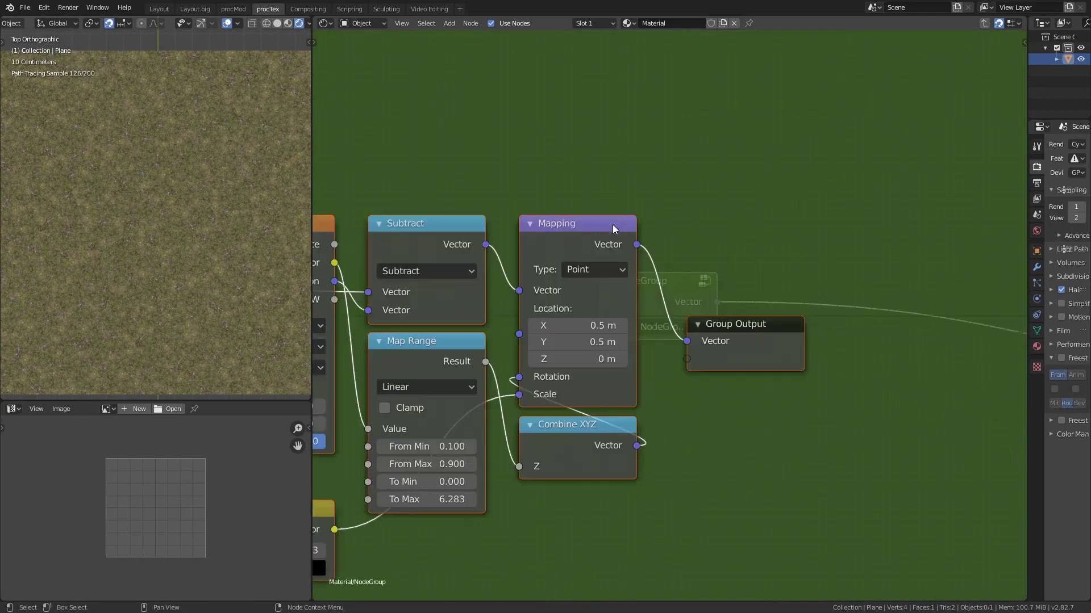
drag(774, 324, 795, 233)
click(800, 267)
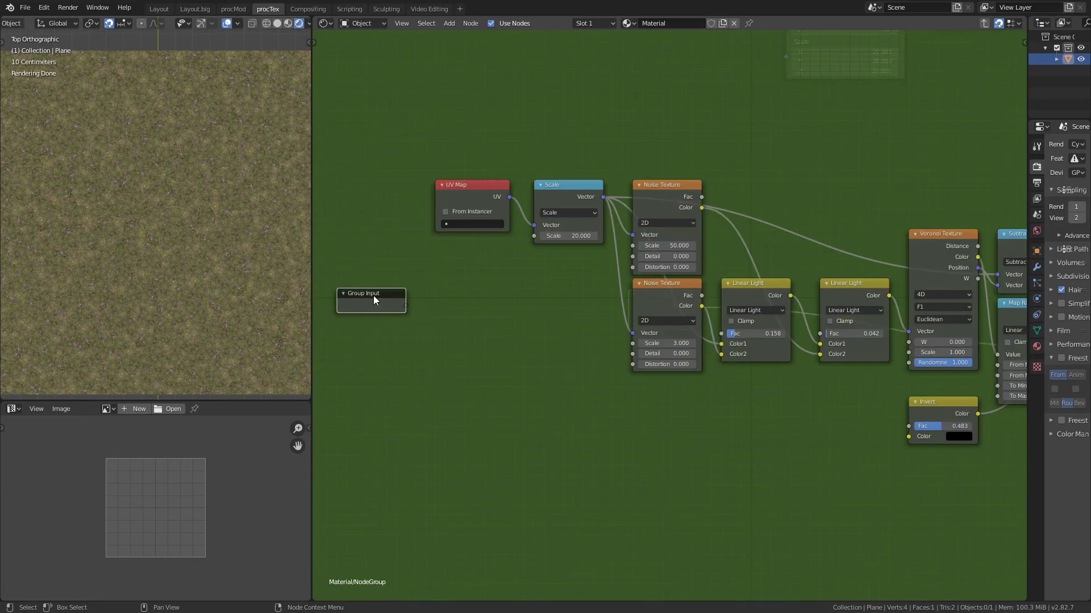
Step: Feed the Scale node's Vector from the Group Input and remove the UV Map node from inside the group
drag(373, 296, 533, 226)
click(479, 195)
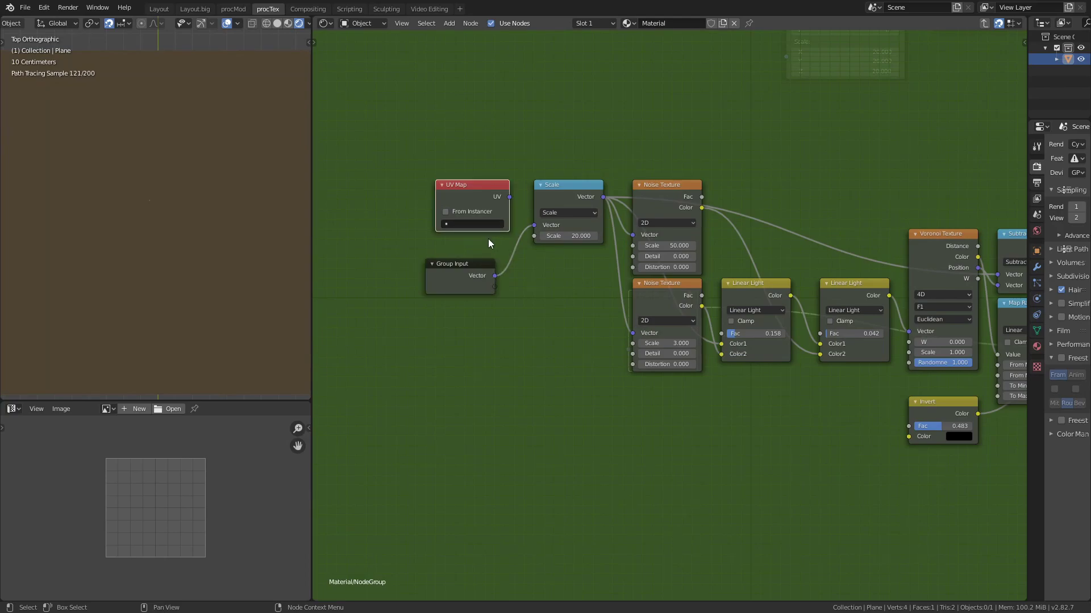
key(Tab)
Step: Add a UV Map node outside the group and connect its UV output to the group's Vector input
key(shift+a)
mouse_move(508, 234)
click(560, 392)
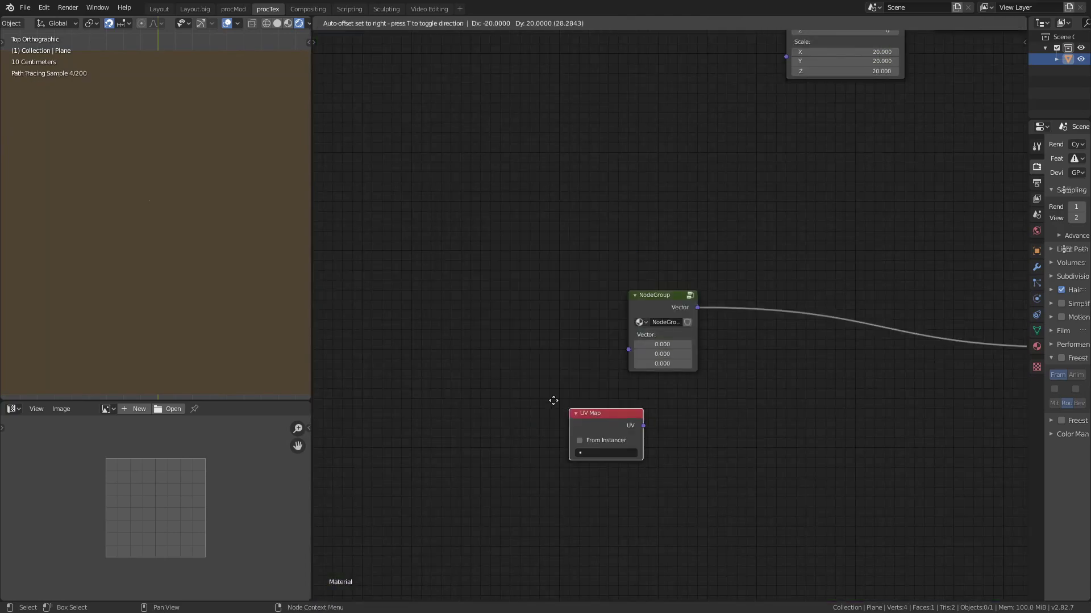
click(417, 282)
drag(506, 307, 628, 350)
drag(696, 335, 724, 325)
Step: Rename the node group as Untiling
ctrl+middle_drag(724, 312, 768, 180)
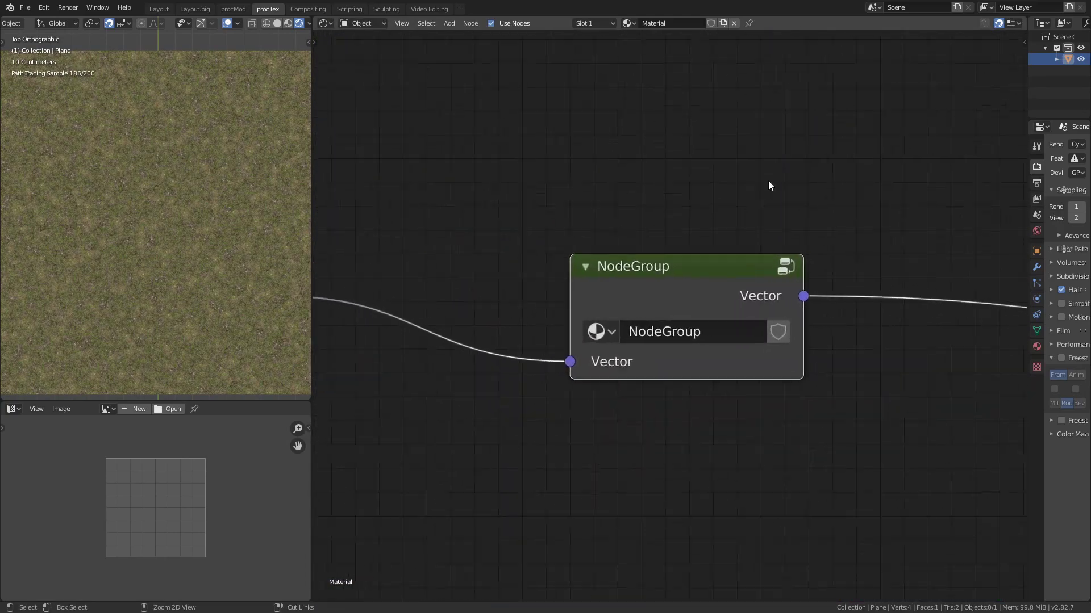
double_click(701, 333)
text(Untiling)
key(Return)
Step: Expose the Scale node's Scale value as an input of the Untiling group
key(Tab)
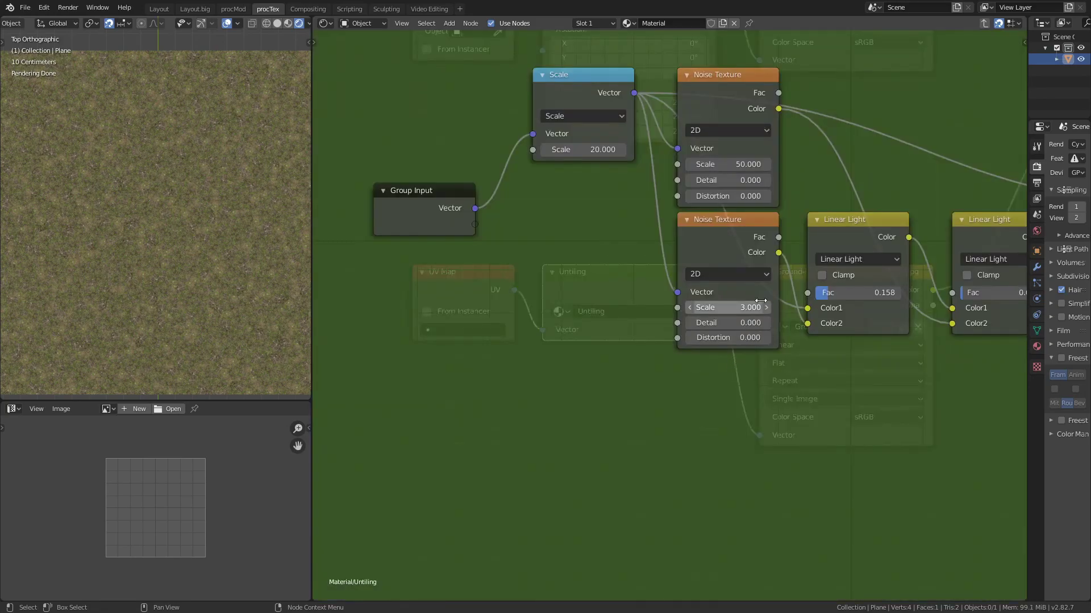
drag(475, 224, 532, 149)
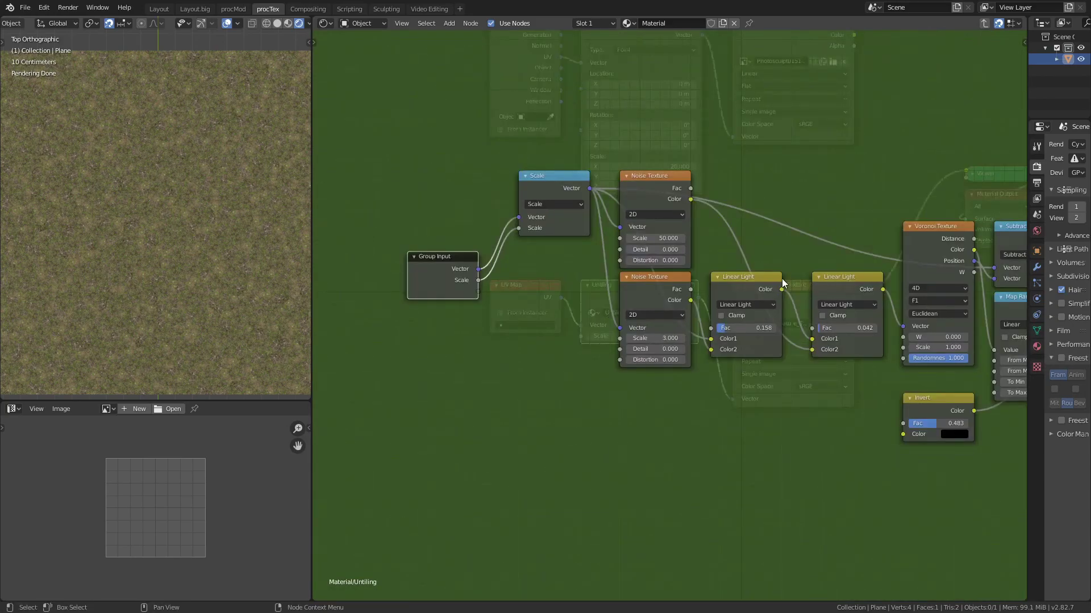
scroll(487, 409, down, 2)
Step: Expose the first Linear Light's Fac as a group input and rename that input as Edge Wobble
drag(479, 291, 711, 328)
key(n)
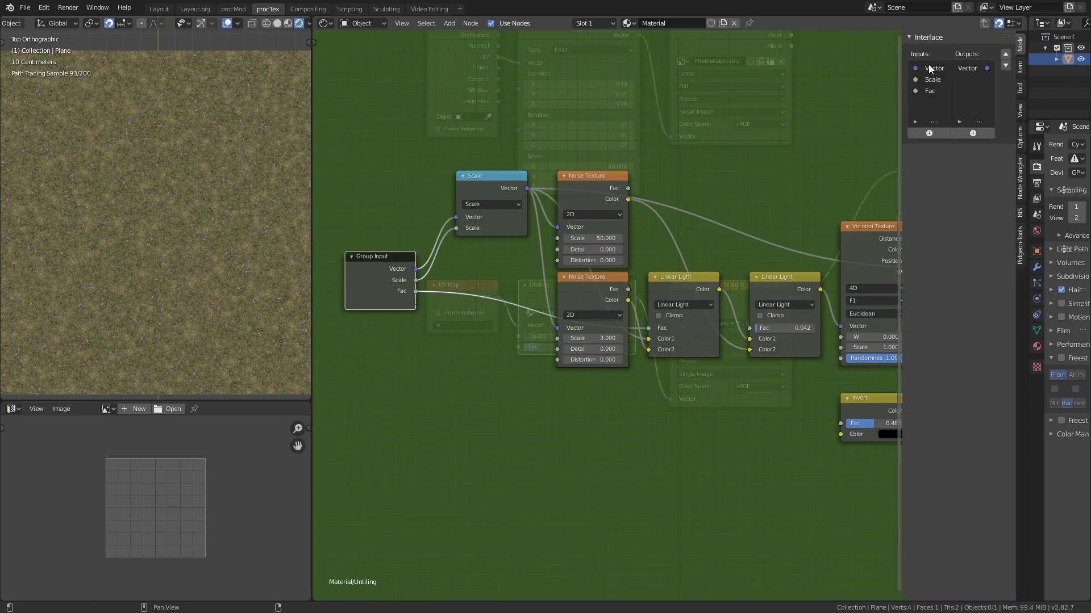
double_click(906, 91)
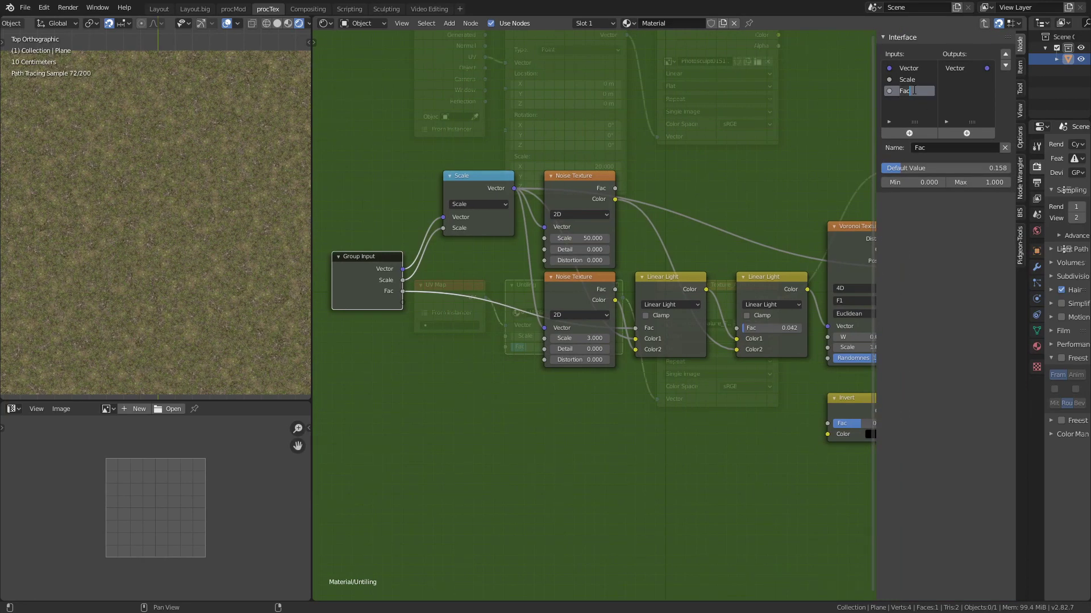
text(Edge Wobble)
key(Return)
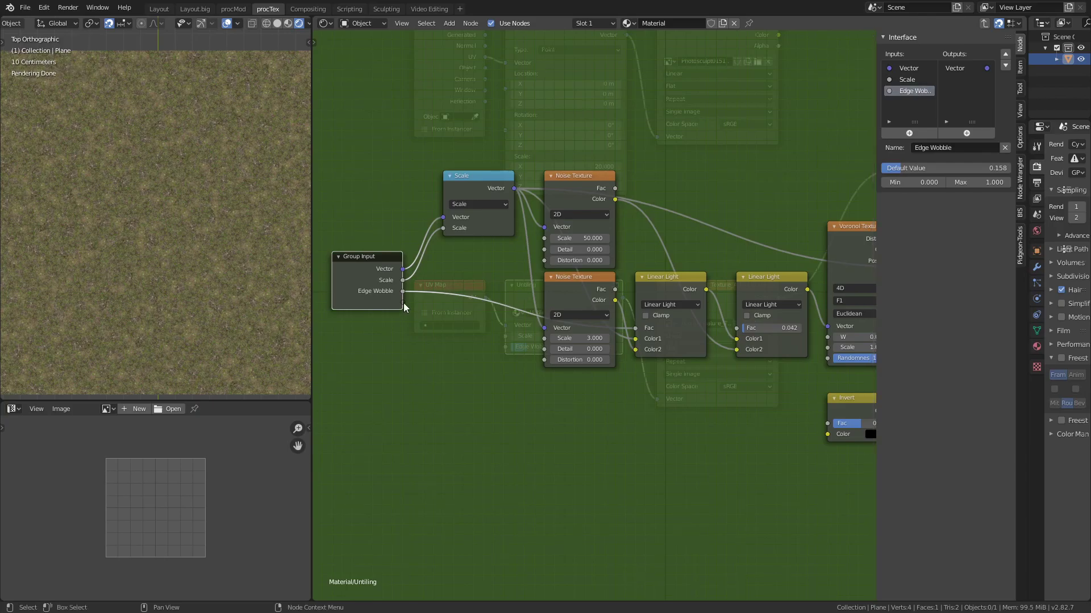
Step: Expose the second Linear Light's Fac as a group input and rename that input as Edge Blend
drag(402, 303, 737, 328)
double_click(914, 102)
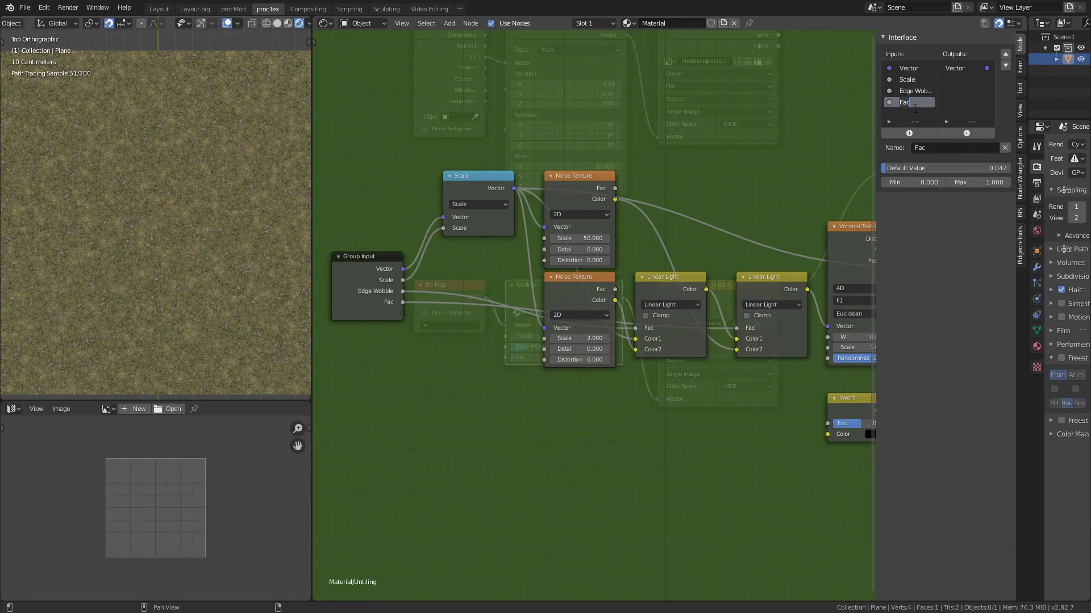
text(Edge Blend)
key(Return)
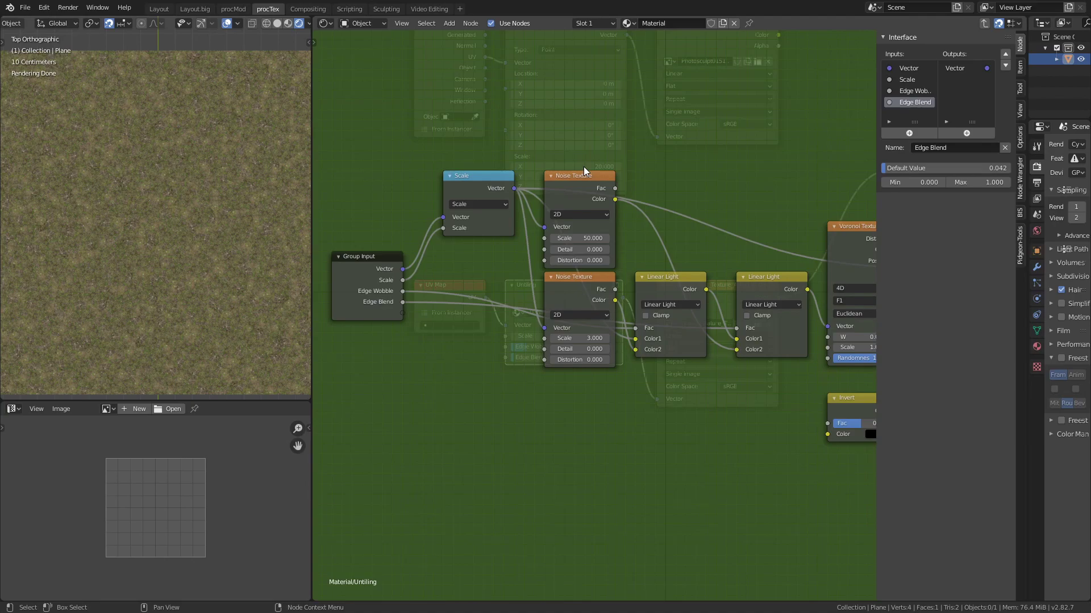
scroll(585, 170, up, 3)
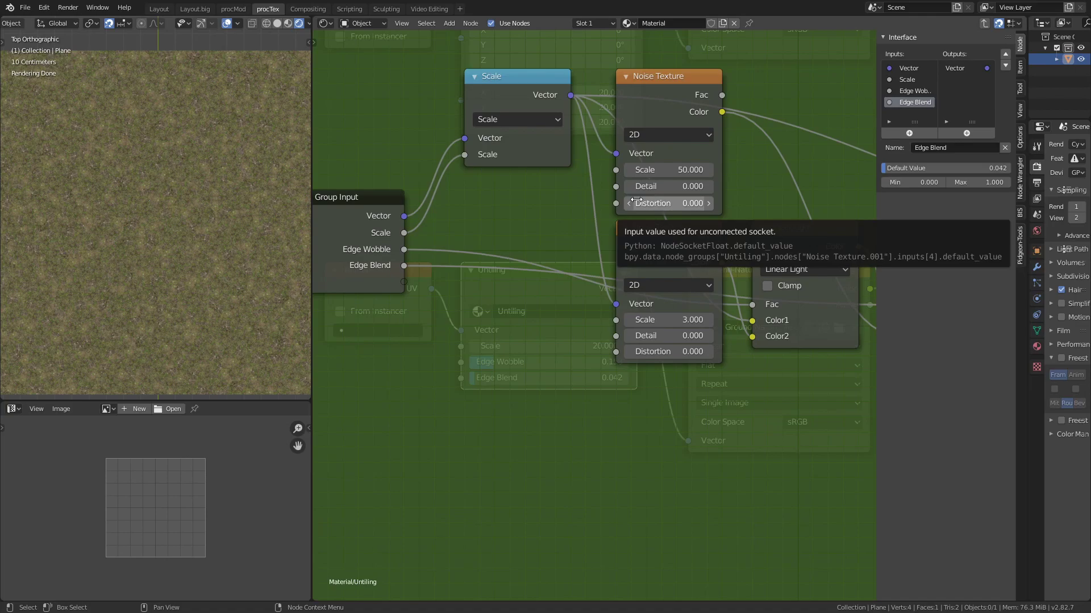
drag(404, 281, 622, 168)
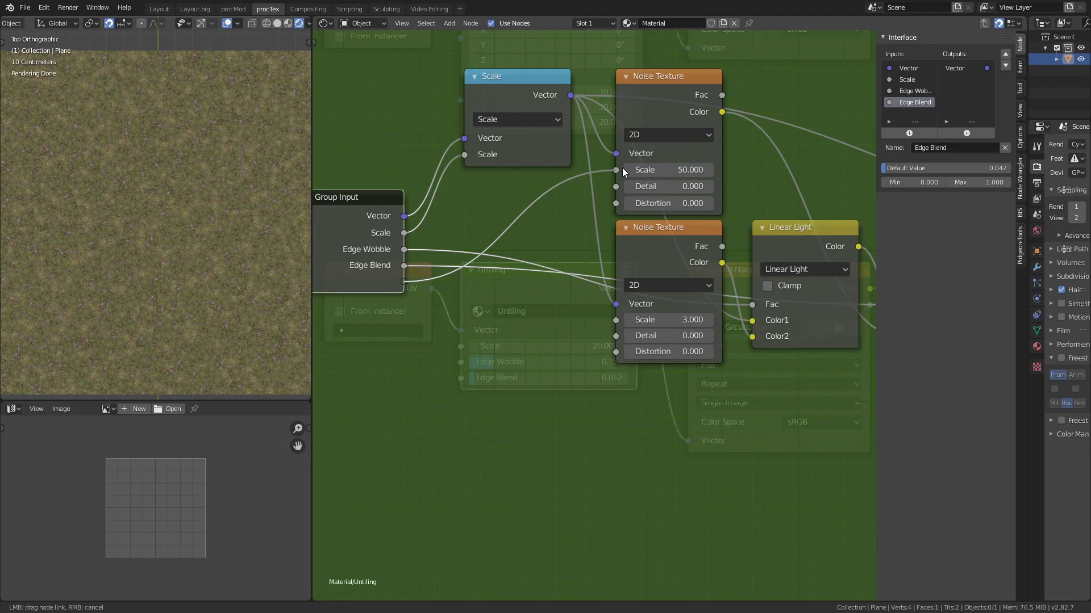
right_click(622, 168)
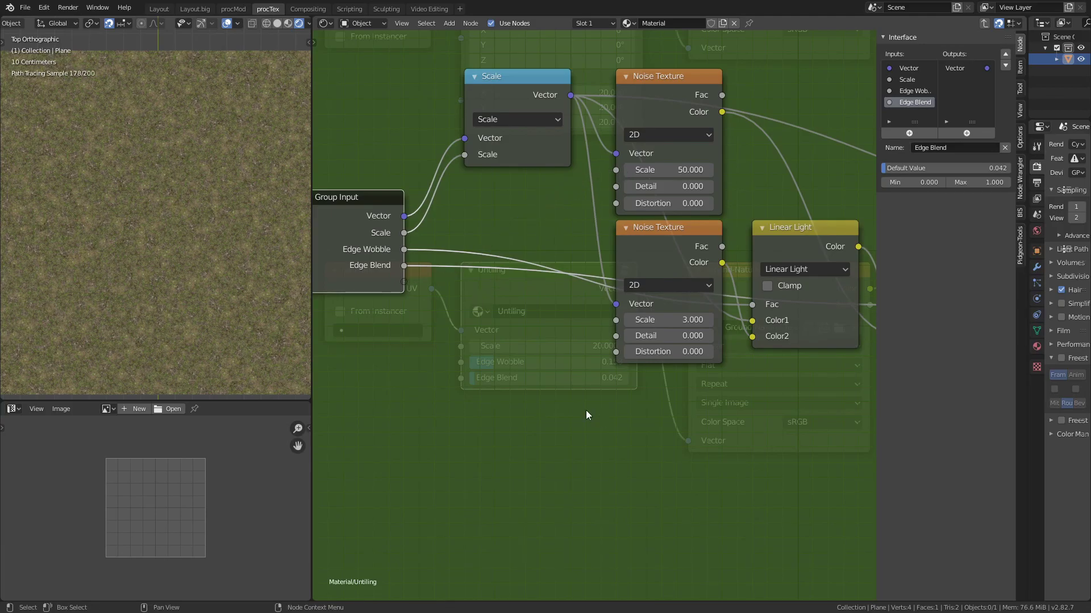
Step: Create a factor-type group input by linking the Group Input to a temporary Invert node's Fac, and delete the Invert node
key(shift+a)
mouse_move(551, 420)
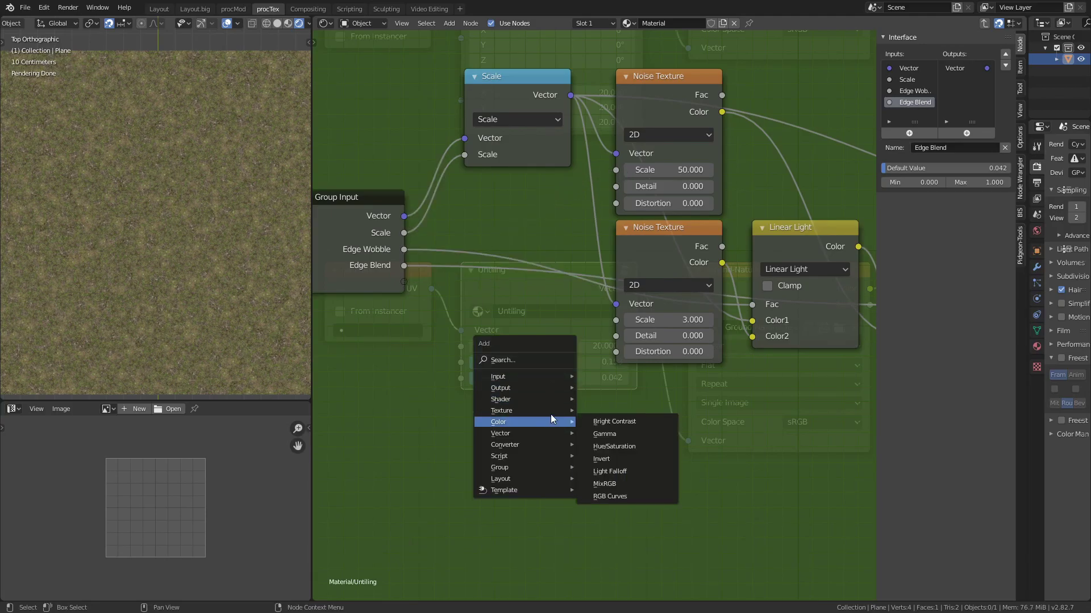
click(619, 459)
click(539, 402)
drag(404, 282, 539, 446)
click(584, 413)
key(x)
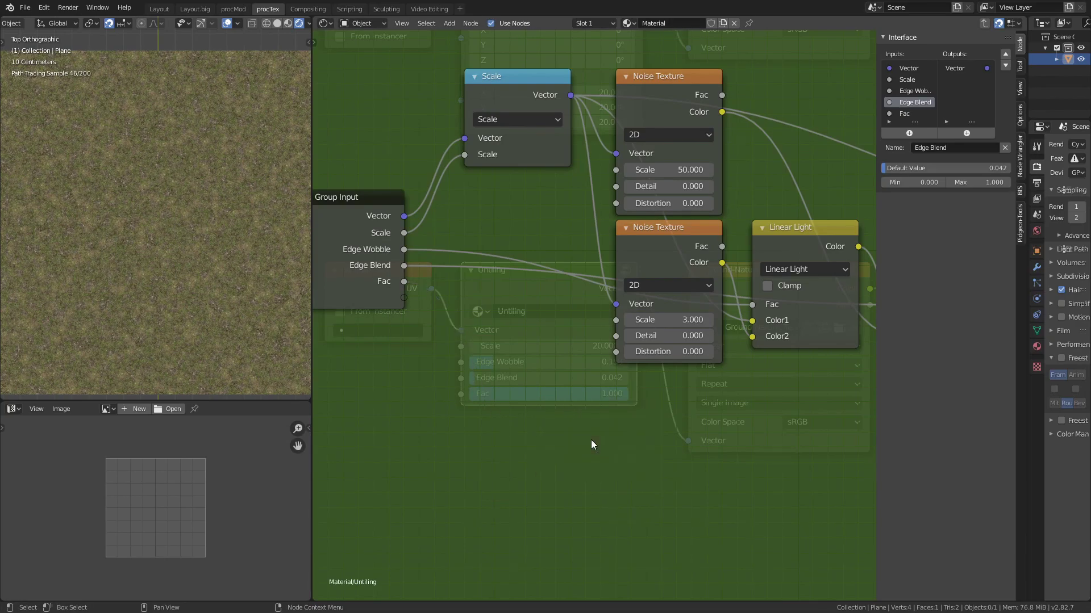
Step: Rename the unconnected Fac group input as Blend Scale
click(904, 114)
click(941, 148)
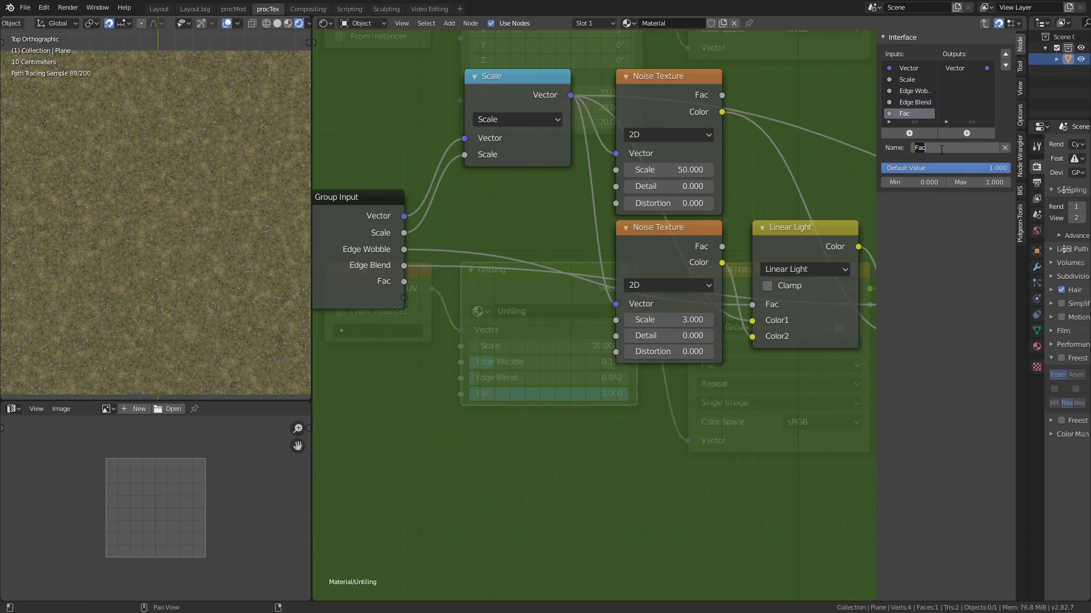
text(Blend Scale)
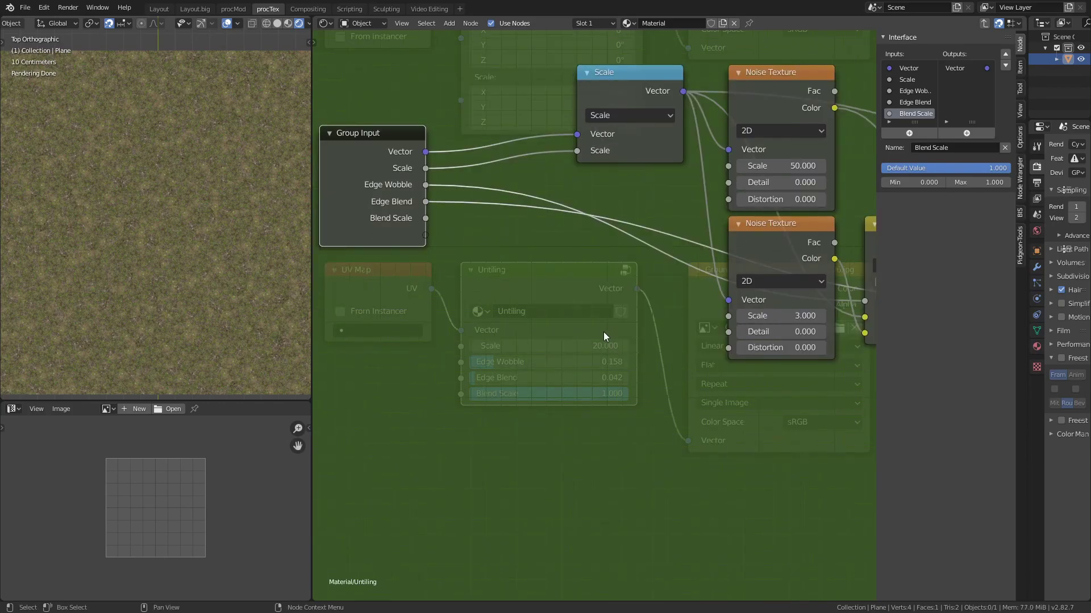
Step: Add a Math node set to Multiply with values 5 and 10, placed below and beside the Group Input
key(shift+a)
mouse_move(540, 384)
click(591, 464)
click(533, 294)
click(577, 342)
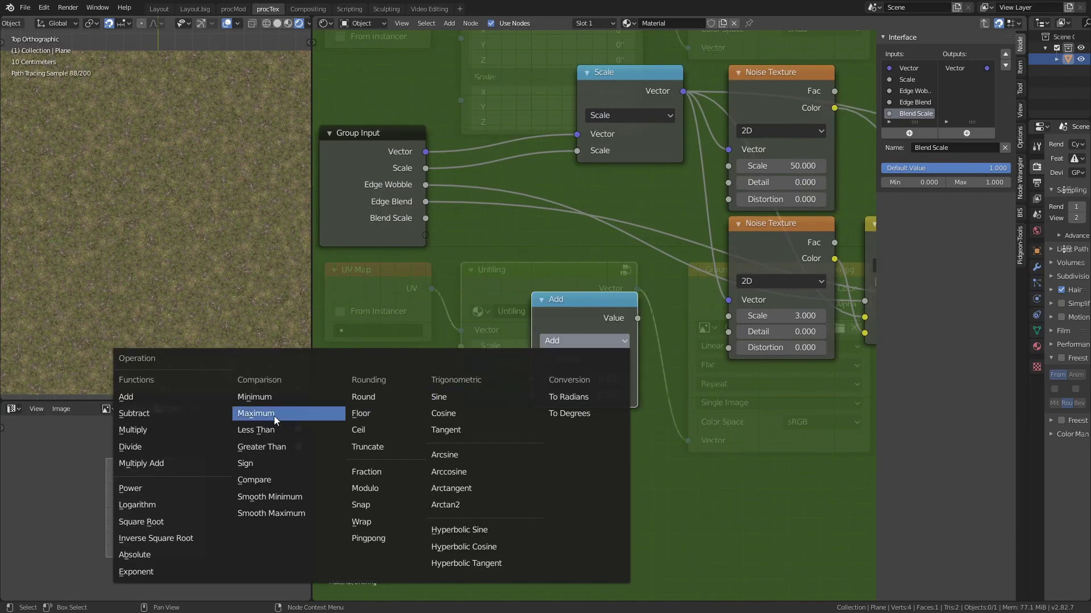
click(168, 433)
drag(599, 309, 584, 278)
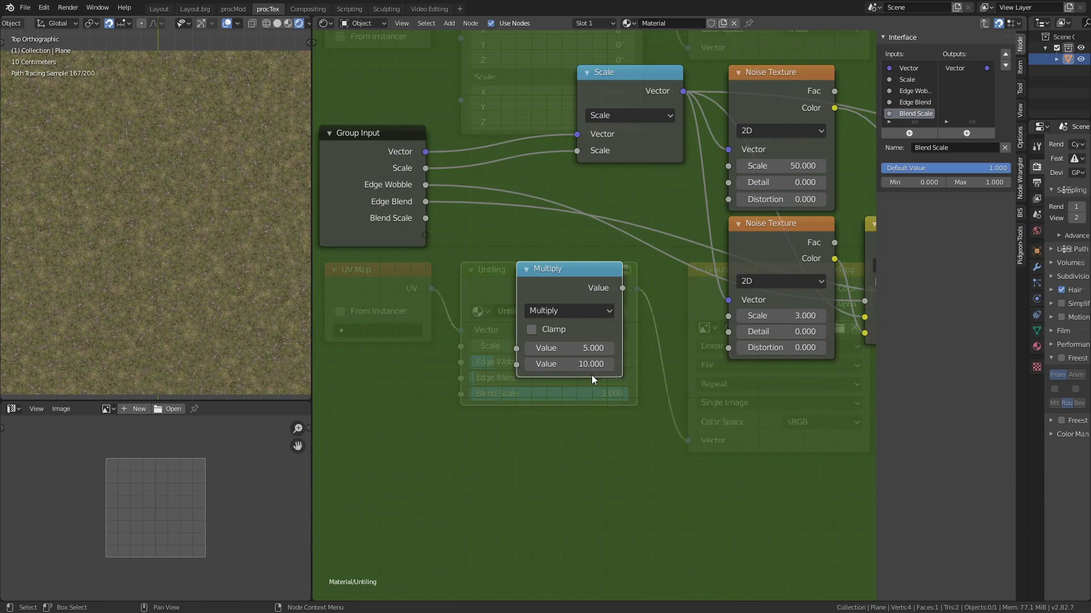
drag(591, 270, 623, 270)
Step: Duplicate the Multiply node, place the copy before it, and change the copy to Power with values 10 and 1
middle_drag(631, 257, 710, 207)
key(shift+d)
click(544, 250)
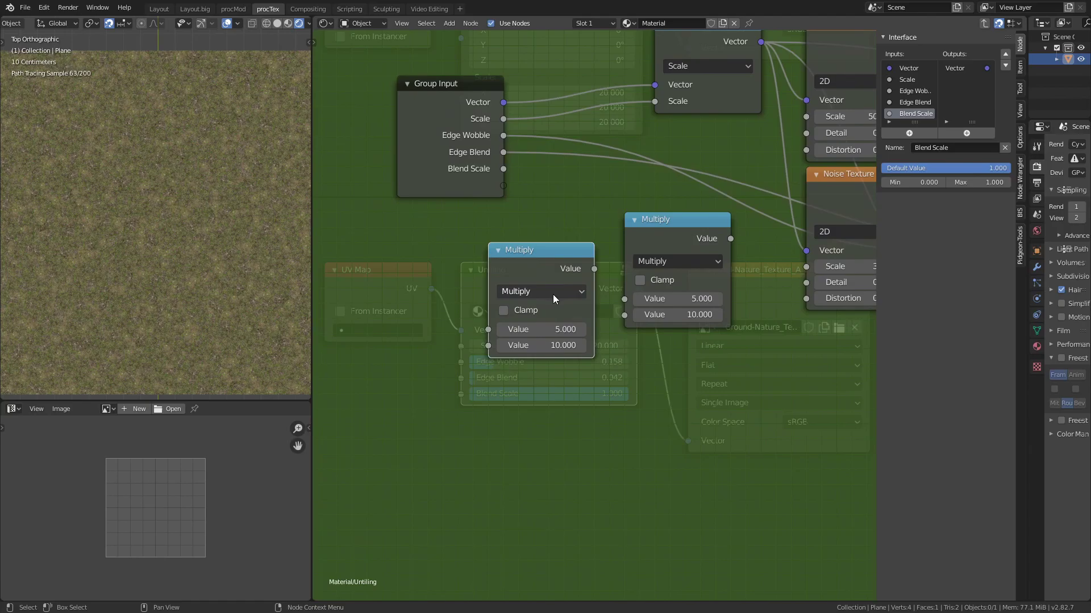
click(555, 290)
click(526, 432)
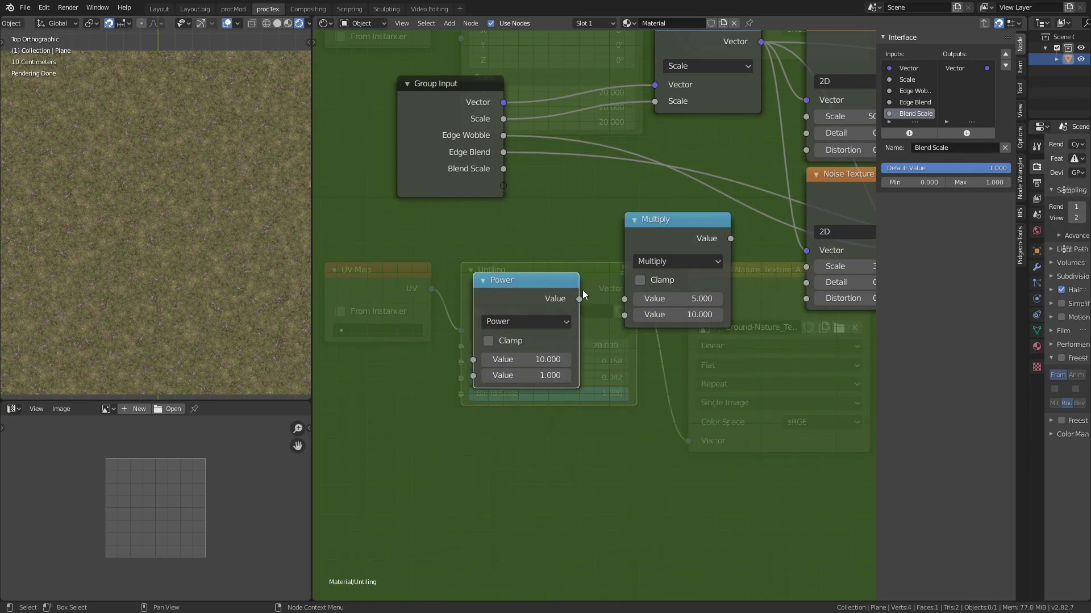
Step: Link the Power node's output to the Multiply node's second value, and the group's Blend Scale input to the Power exponent
drag(580, 299, 635, 314)
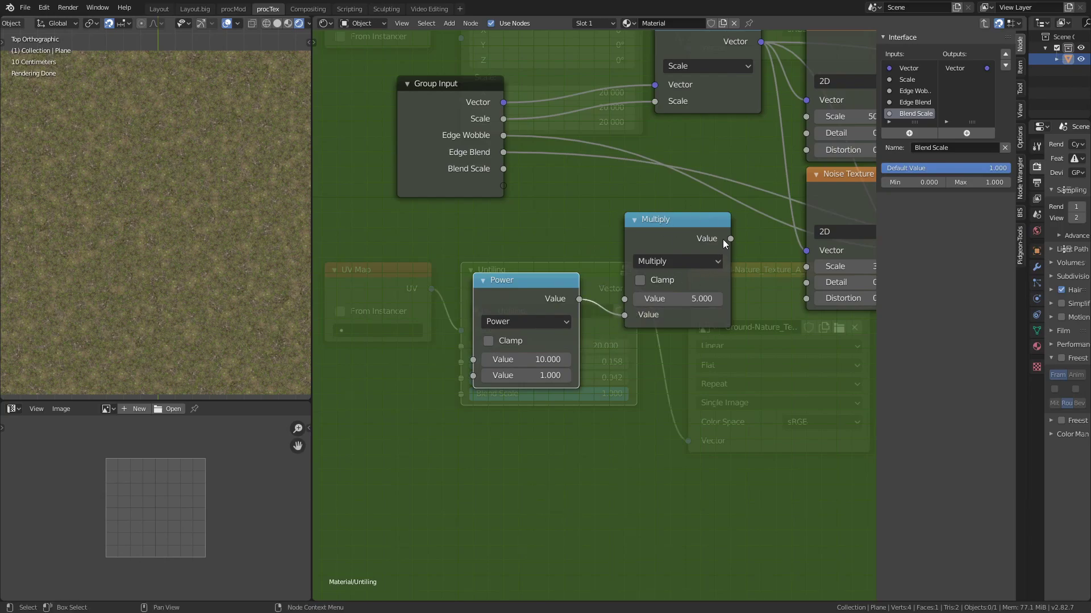
middle_drag(494, 170, 500, 179)
drag(504, 169, 476, 388)
drag(571, 294, 600, 243)
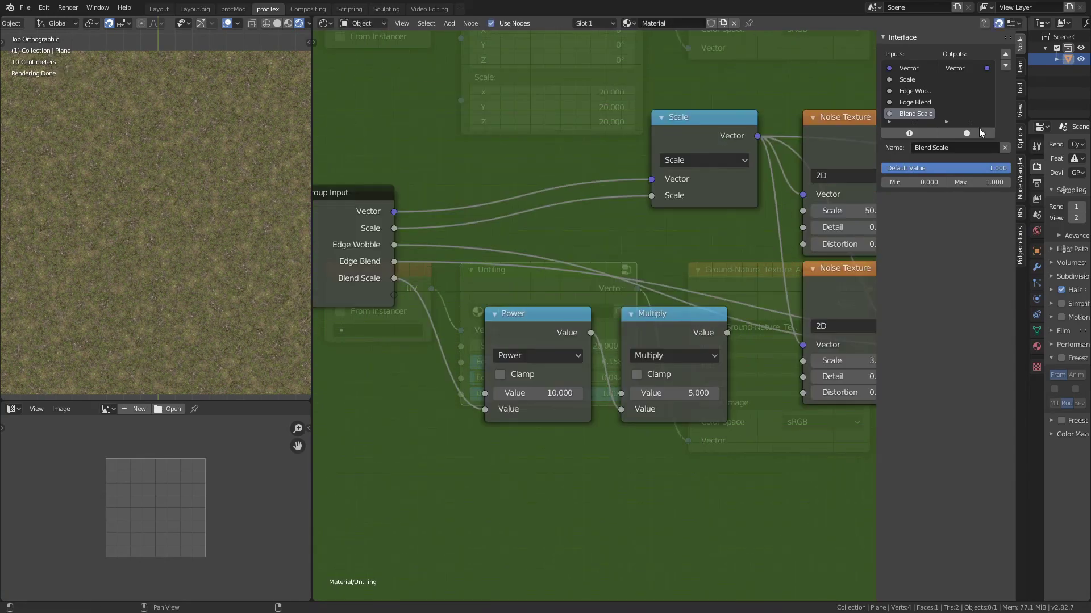
Step: Limit the Blend Scale input to a range of 1 to 3 and link the Multiply output to the upper Noise Texture's Scale
click(921, 182)
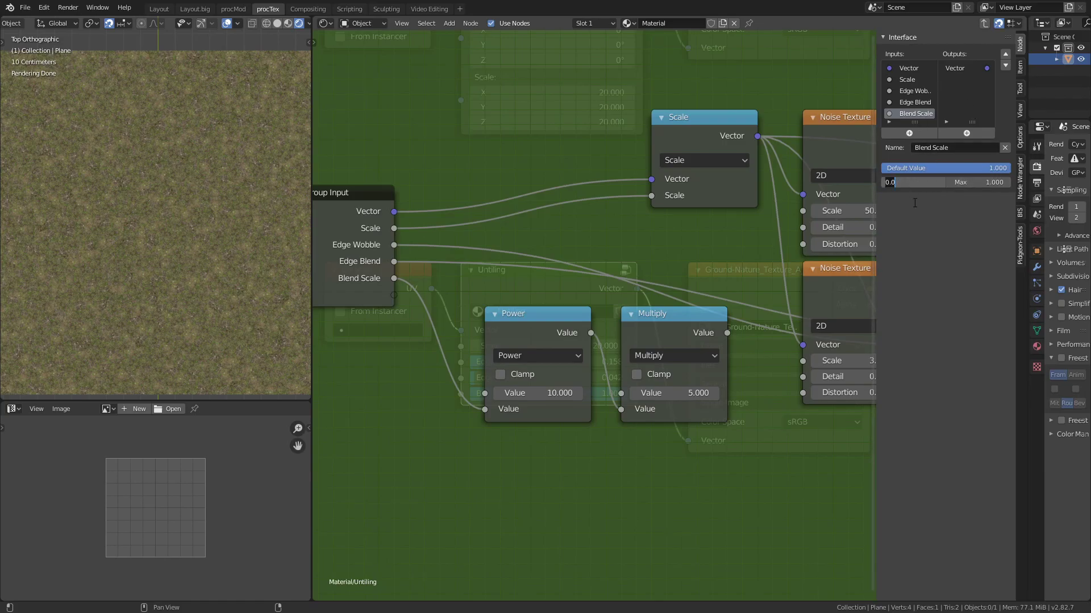
text(1)
key(Tab)
text(3)
key(Return)
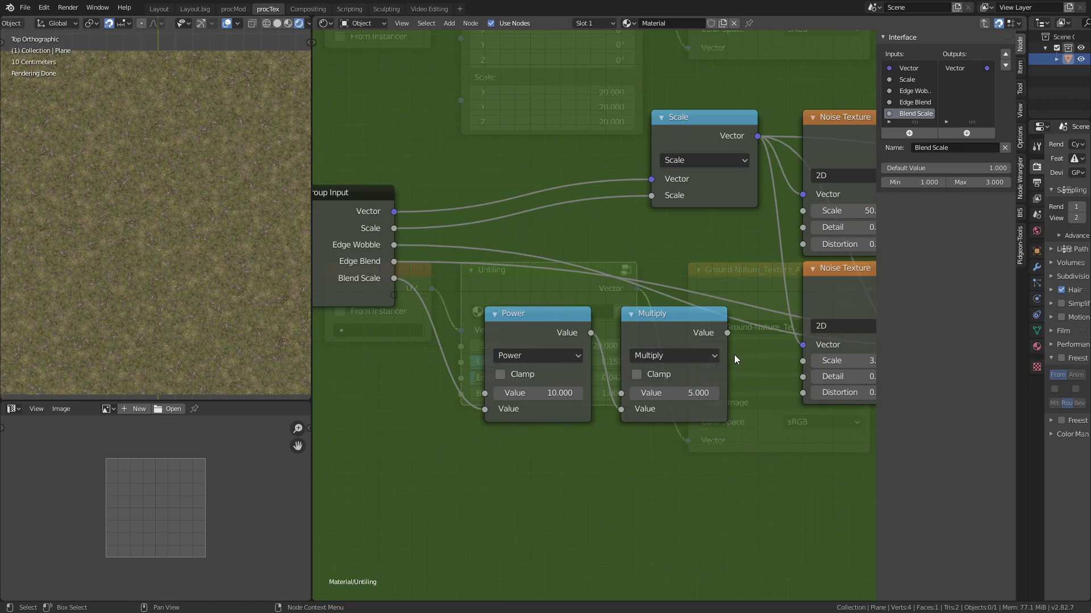
drag(564, 327, 610, 251)
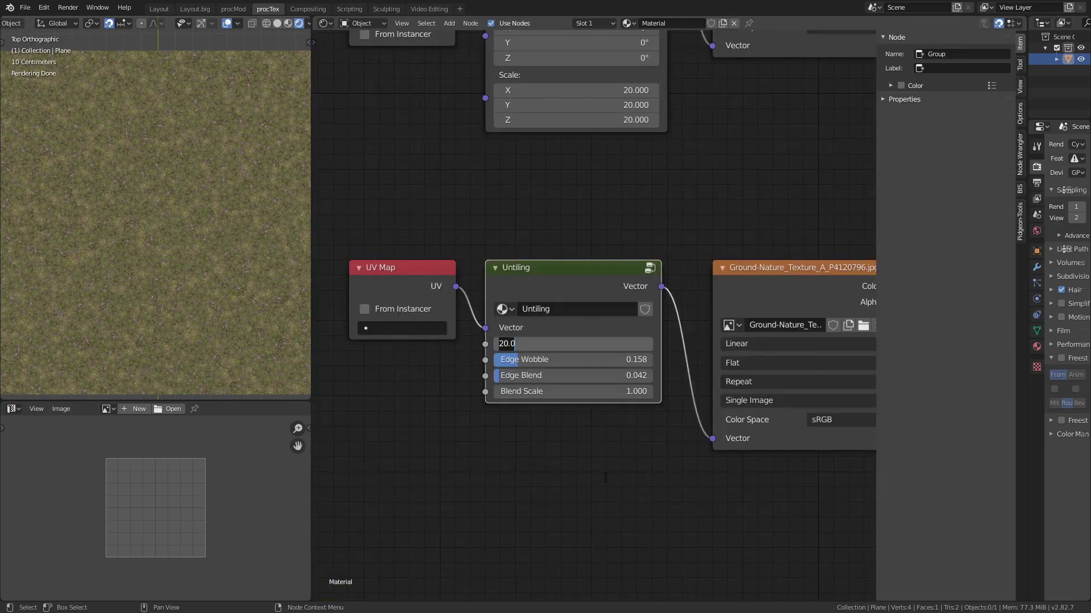
Step: On the Untiling group node, set Scale to 5 and both Edge Wobble and Edge Blend to 0
text(5)
key(Return)
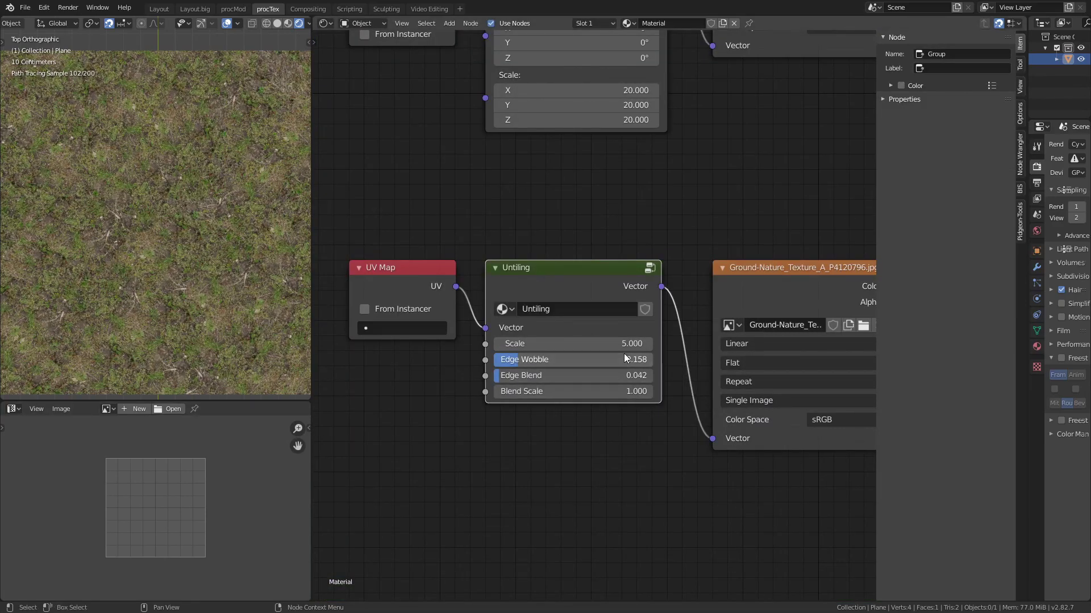
drag(623, 355, 570, 378)
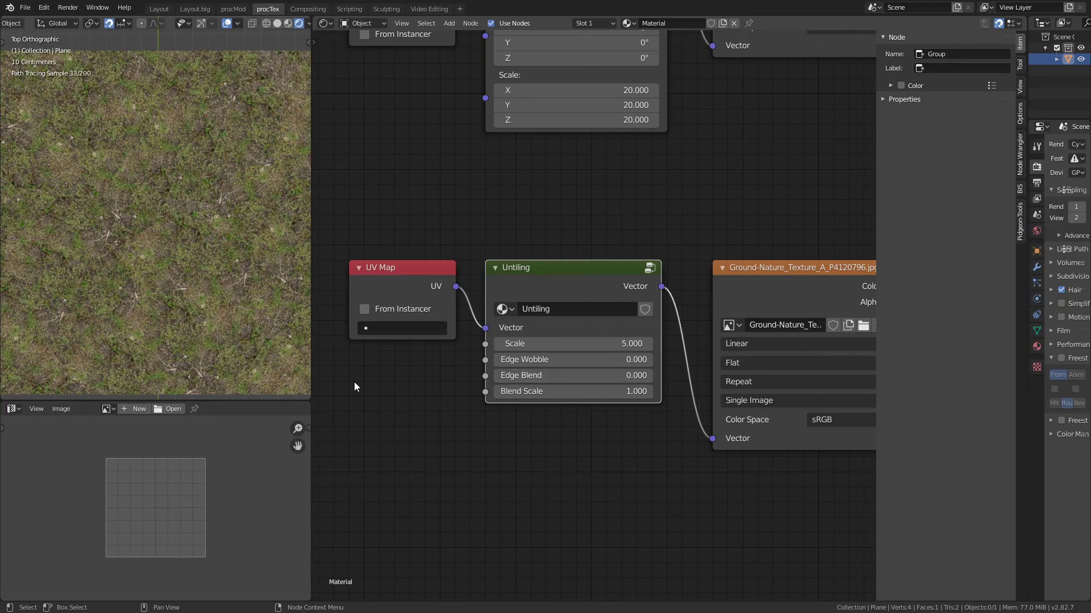
middle_drag(234, 208, 228, 271)
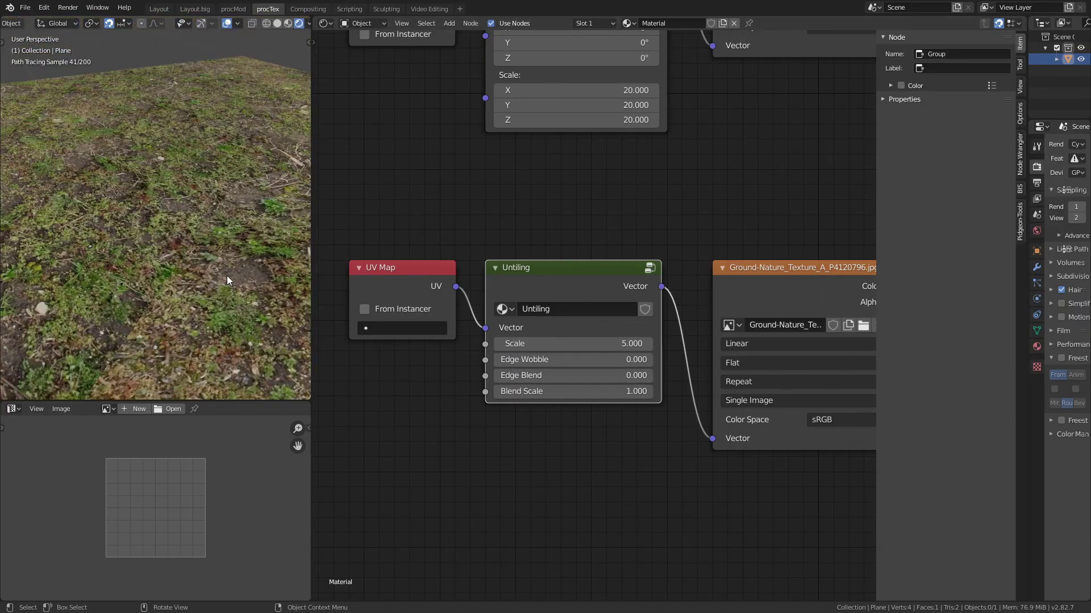
Step: Try an Edge Blend of about 0.094 with Blend Scale at 3 while previewing the Untiling node's vector output
drag(575, 375, 629, 393)
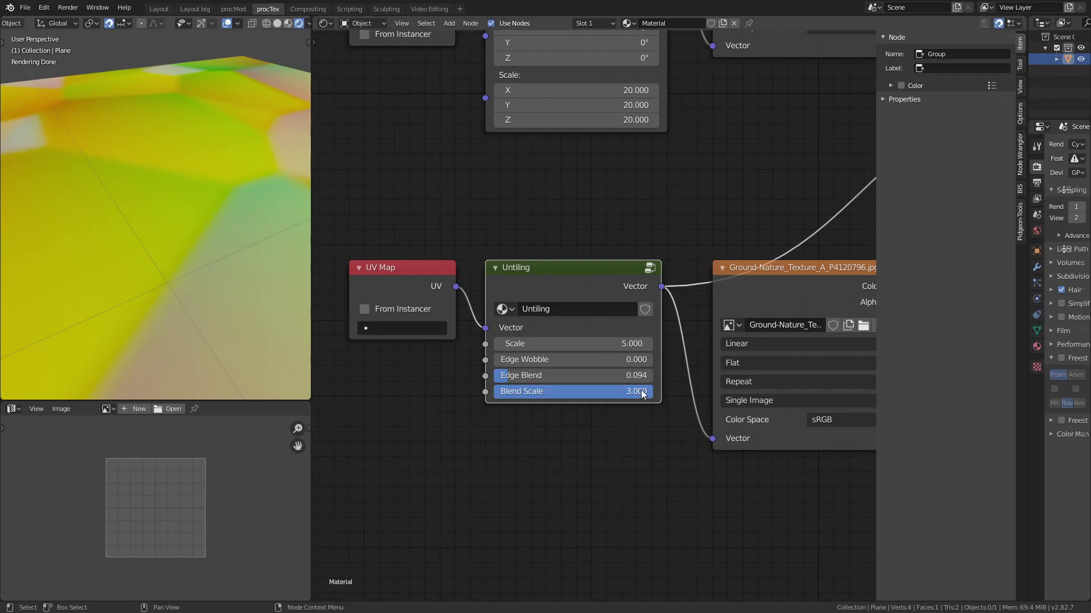
mouse_move(642, 394)
mouse_down()
mouse_move(625, 411)
mouse_move(516, 389)
mouse_move(658, 390)
mouse_up()
Step: Inside the Untiling group, try a Fac of 0.6 on the Invert node below the Voronoi Texture
key(Tab)
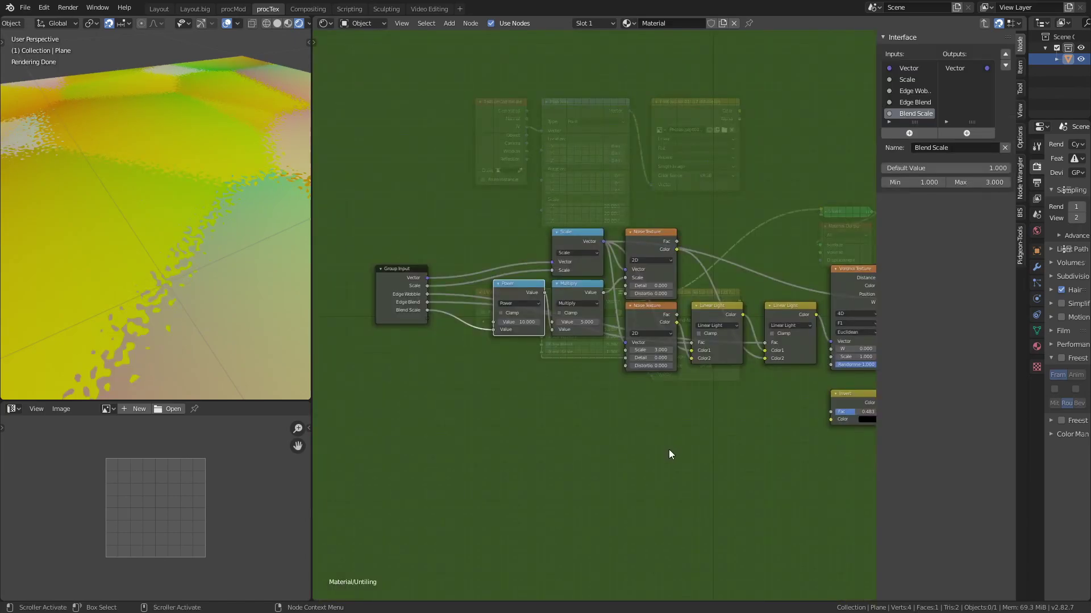
middle_drag(814, 419, 787, 428)
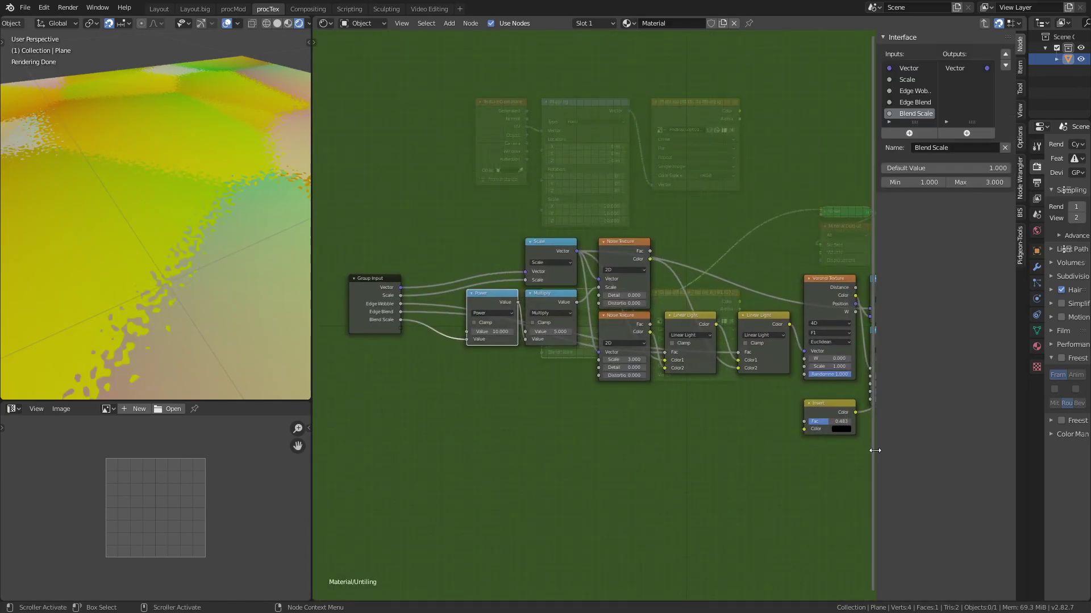
drag(875, 450, 918, 450)
key(Home)
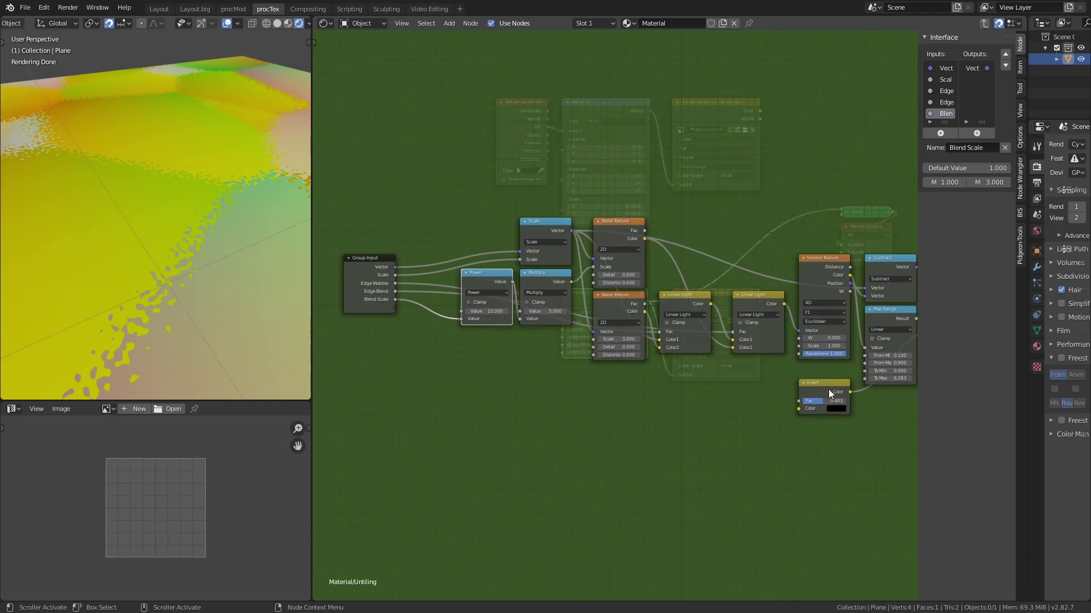
middle_drag(830, 401, 677, 447)
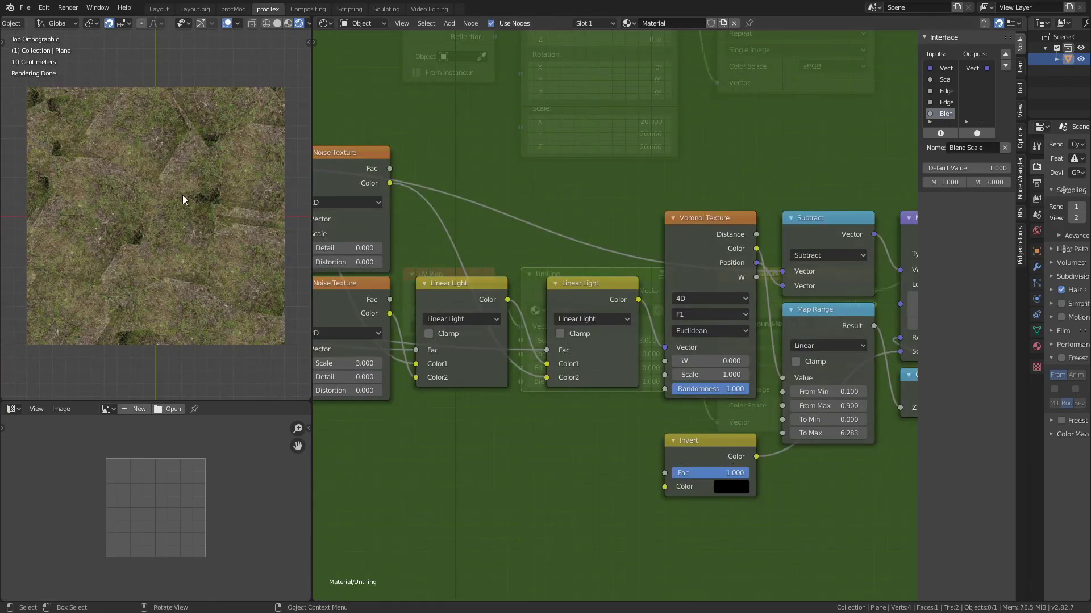
drag(733, 479, 706, 476)
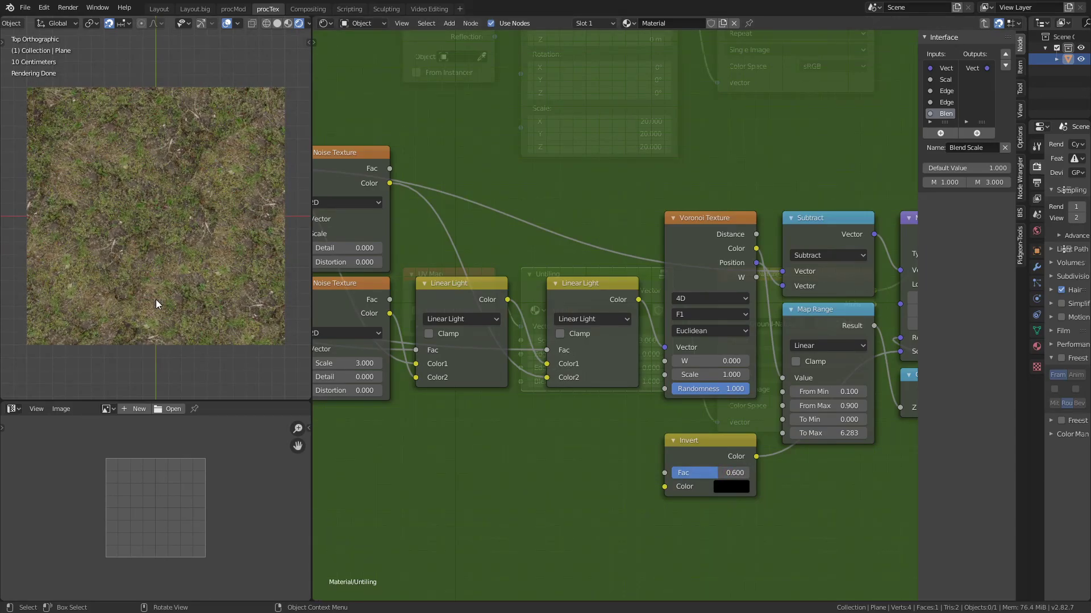
Step: Expose the Invert node's Fac as a group input named Hide Seams with a default value of 0
key(Home)
drag(371, 312, 810, 421)
middle_drag(816, 434, 722, 422)
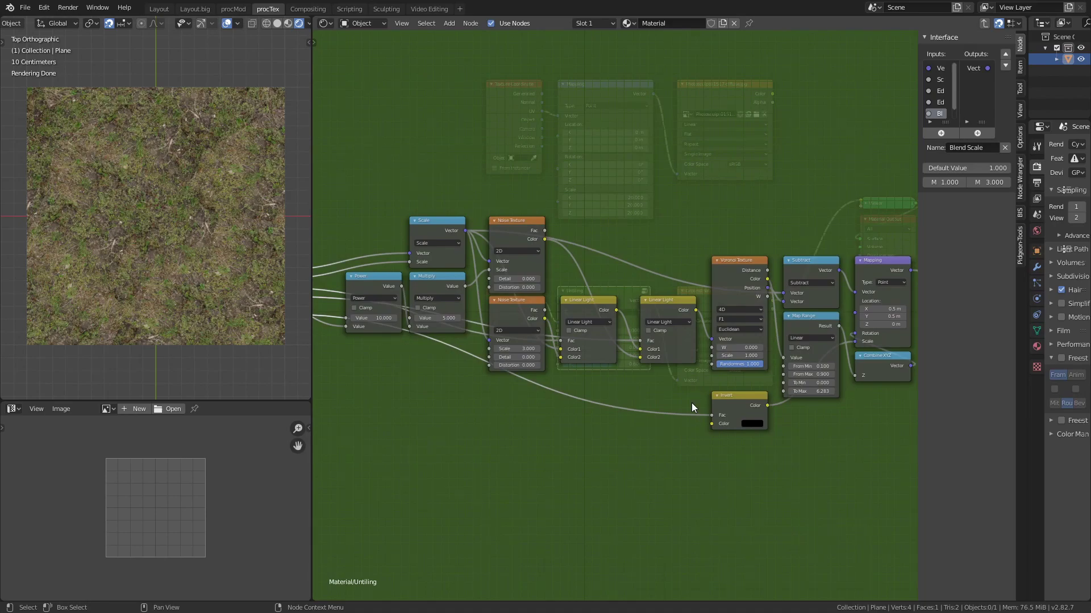
middle_drag(776, 441, 745, 441)
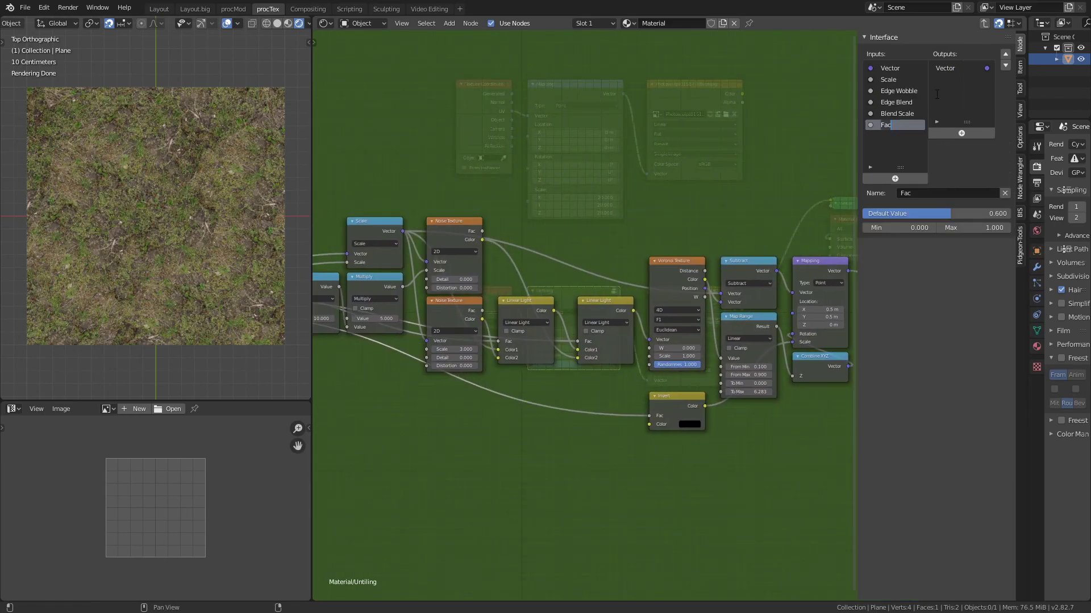
text(Hide Seams)
key(Return)
drag(963, 216, 863, 214)
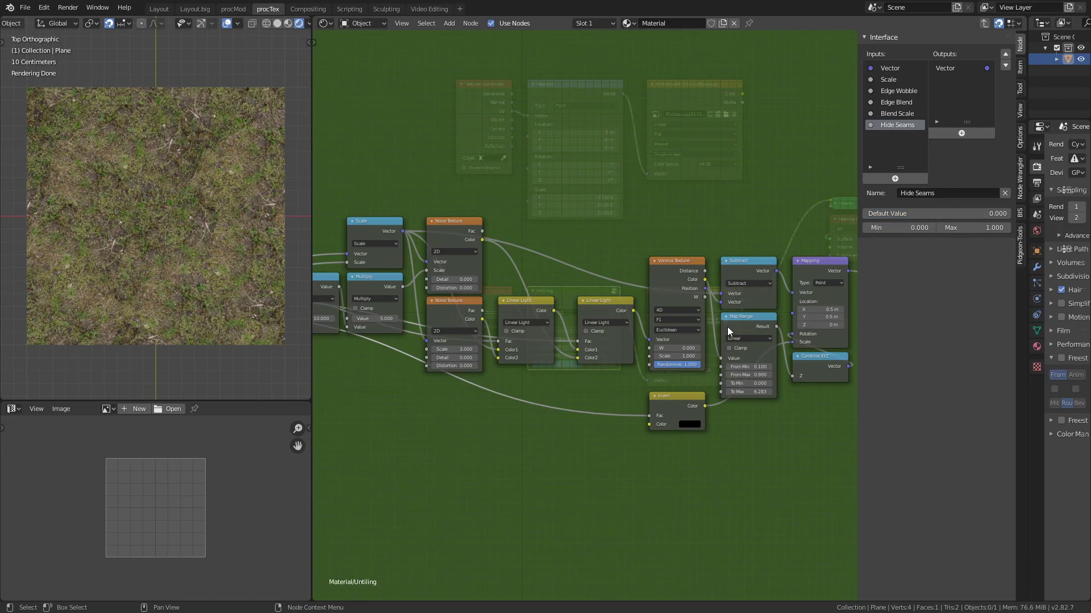
Step: Change the Invert node's colour to white and move the node up closer beneath the Voronoi Texture
key(Tab)
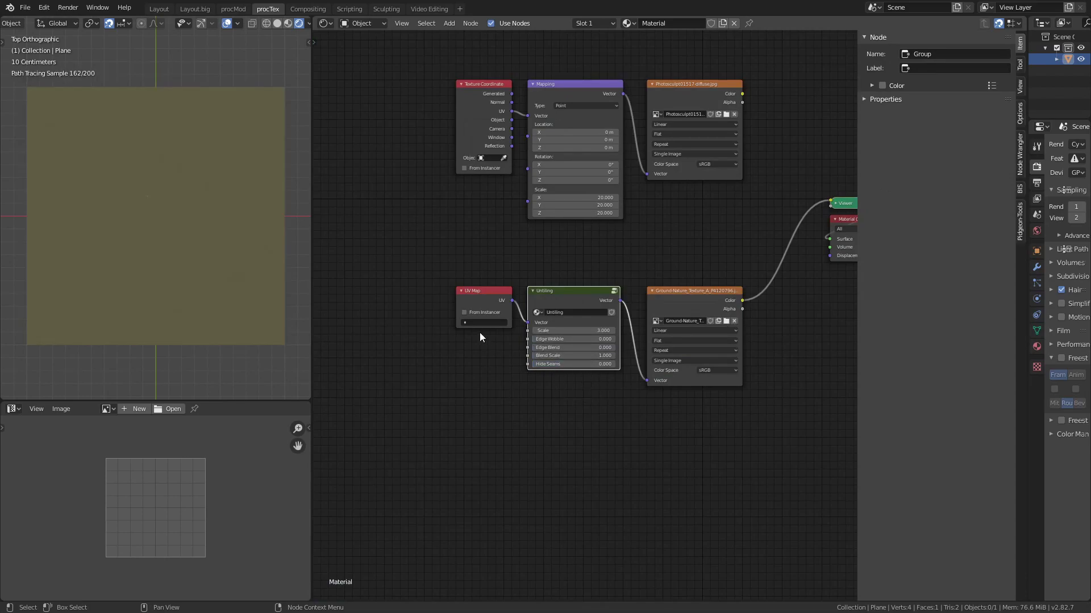
key(Tab)
click(698, 423)
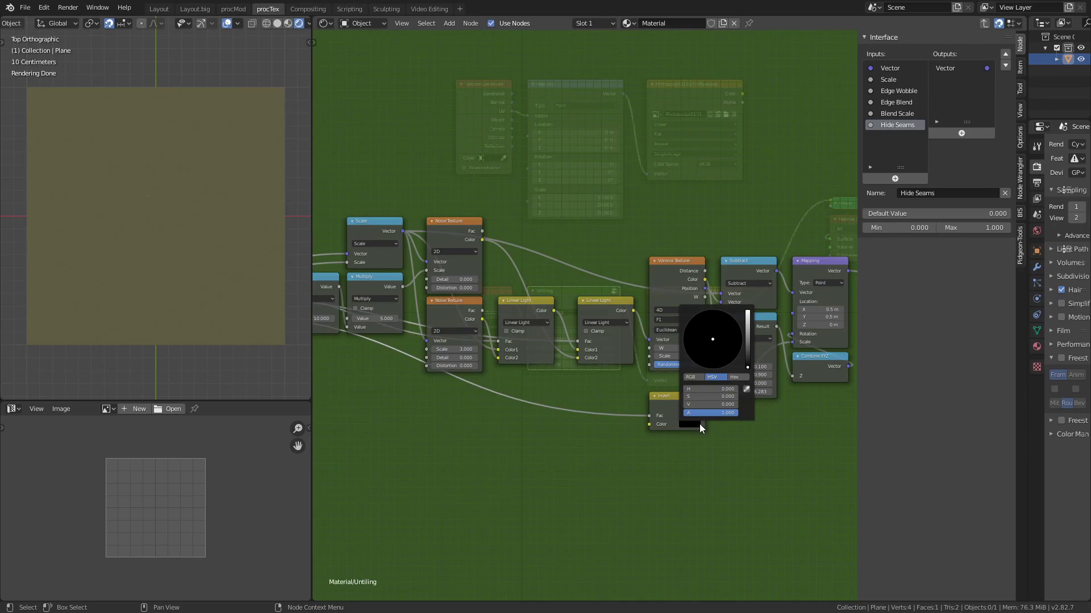
click(697, 427)
drag(750, 392, 751, 302)
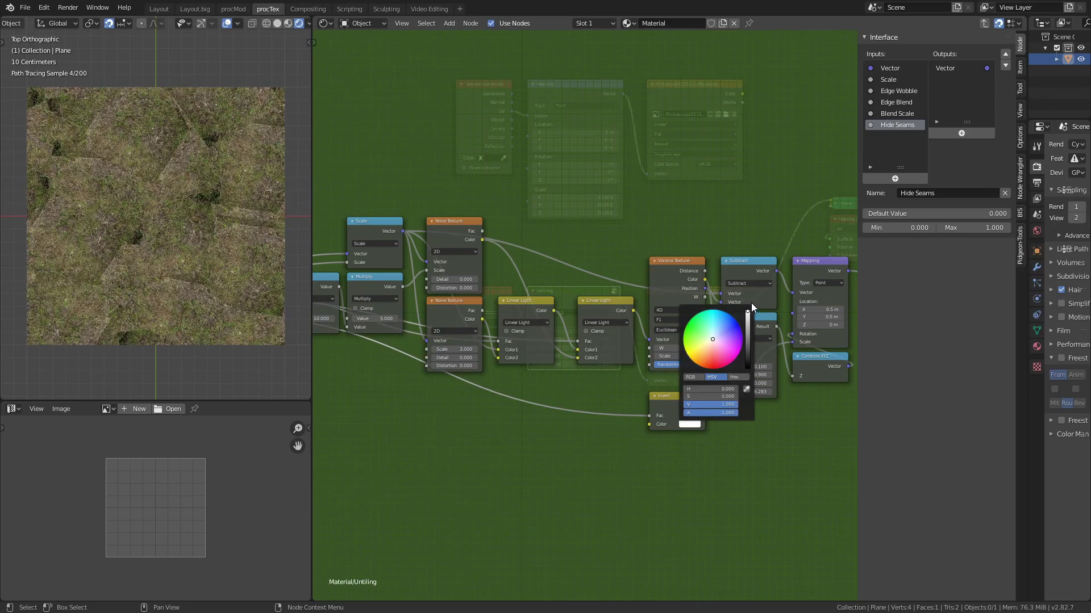
drag(692, 414, 691, 399)
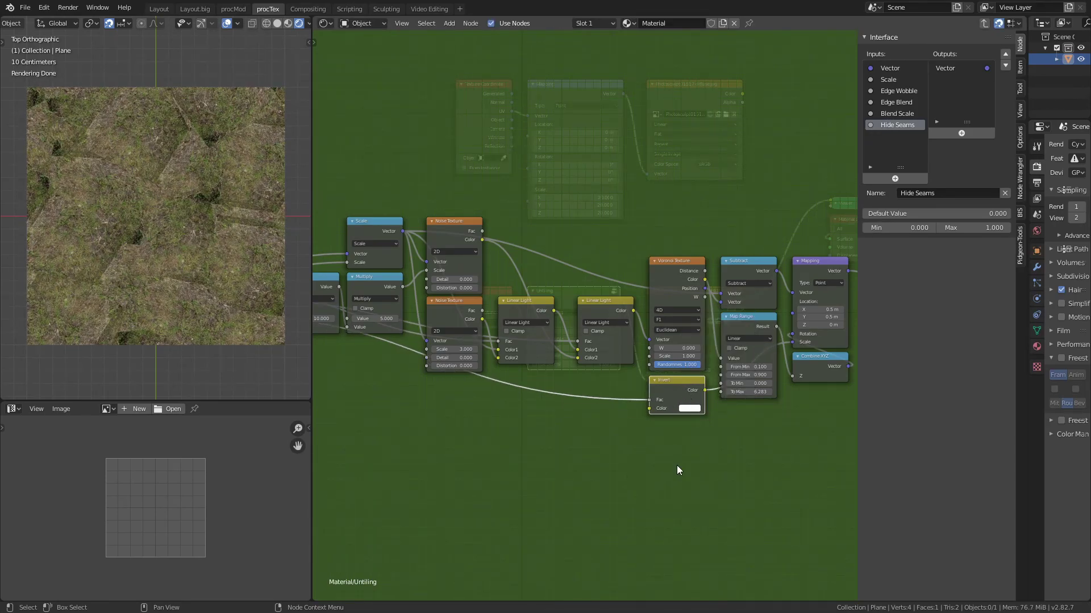
Step: Set Hide Seams on the Untiling group node to about 0.439 to test the new input
key(Tab)
drag(561, 363, 596, 366)
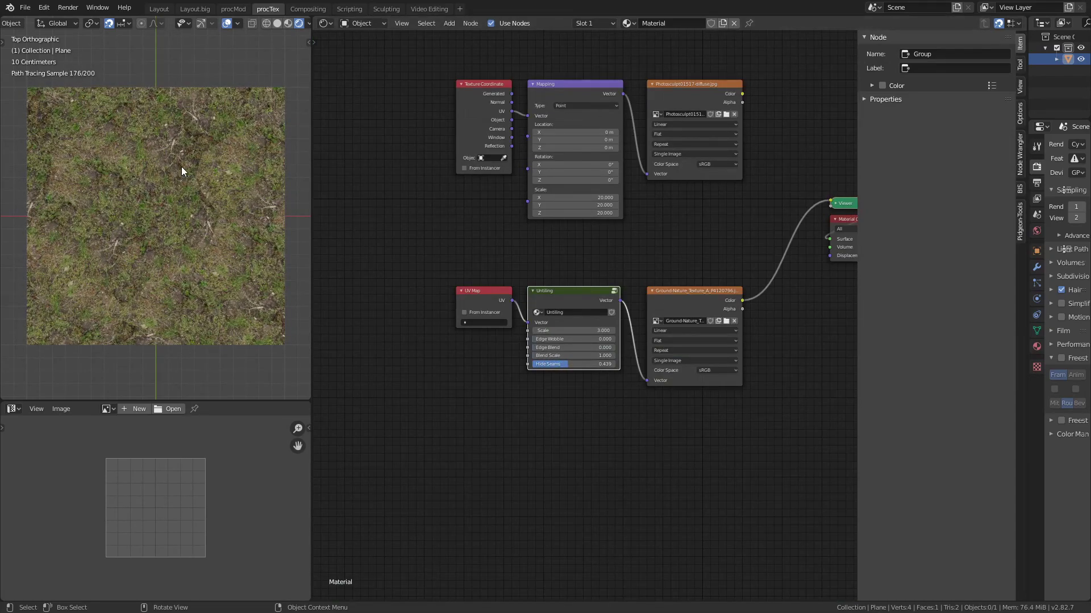
scroll(597, 379, up, 3)
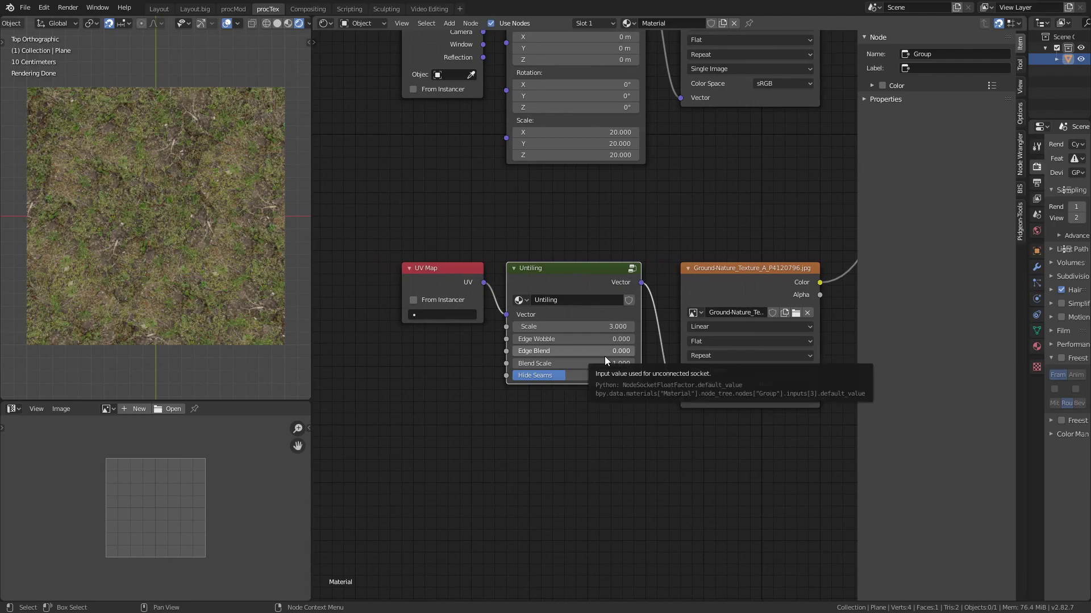
Step: Try another W value on the Voronoi Texture, then expose W as a group input named Seed
key(Tab)
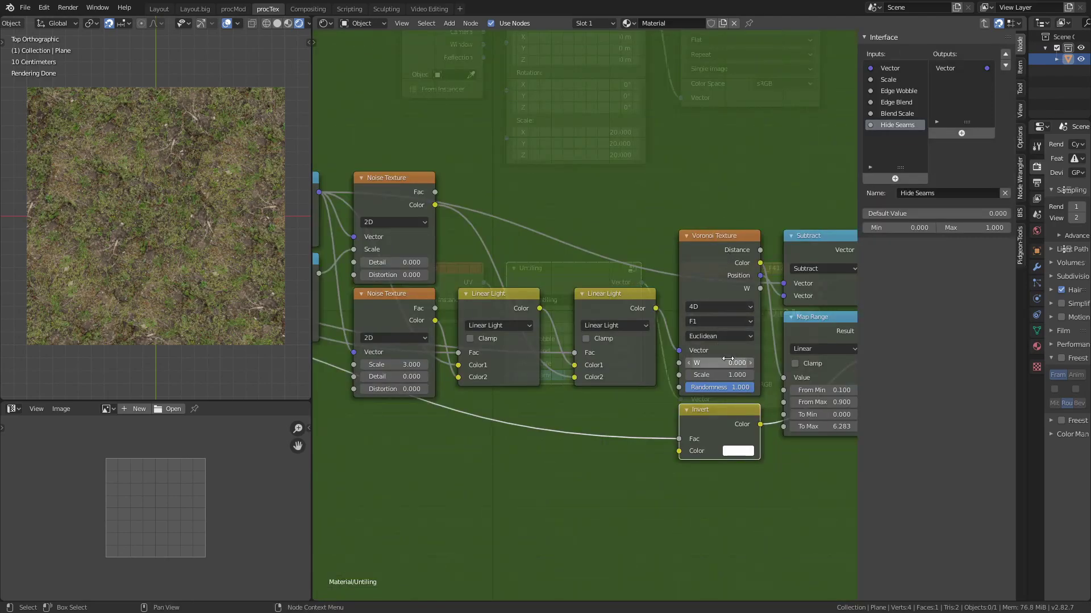
drag(727, 359, 767, 360)
key(Home)
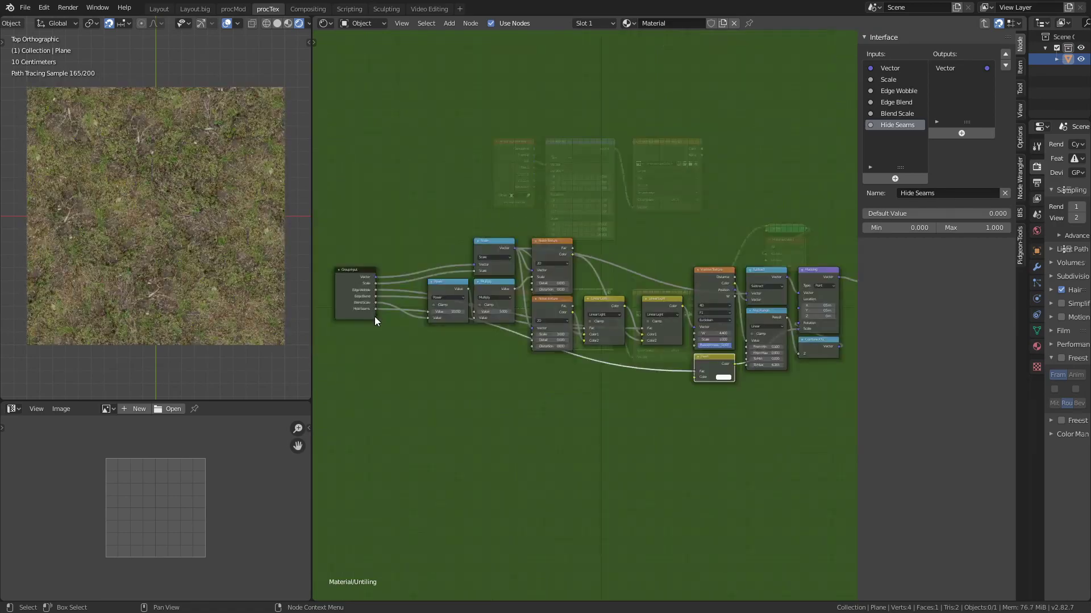
drag(375, 316, 694, 333)
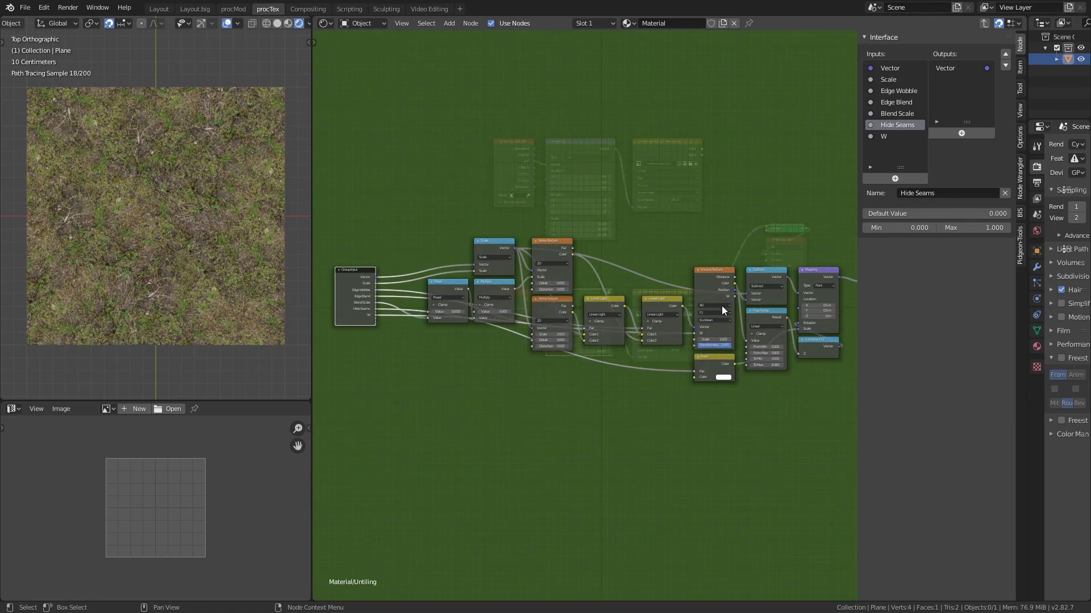
double_click(894, 136)
text(Seed)
key(Return)
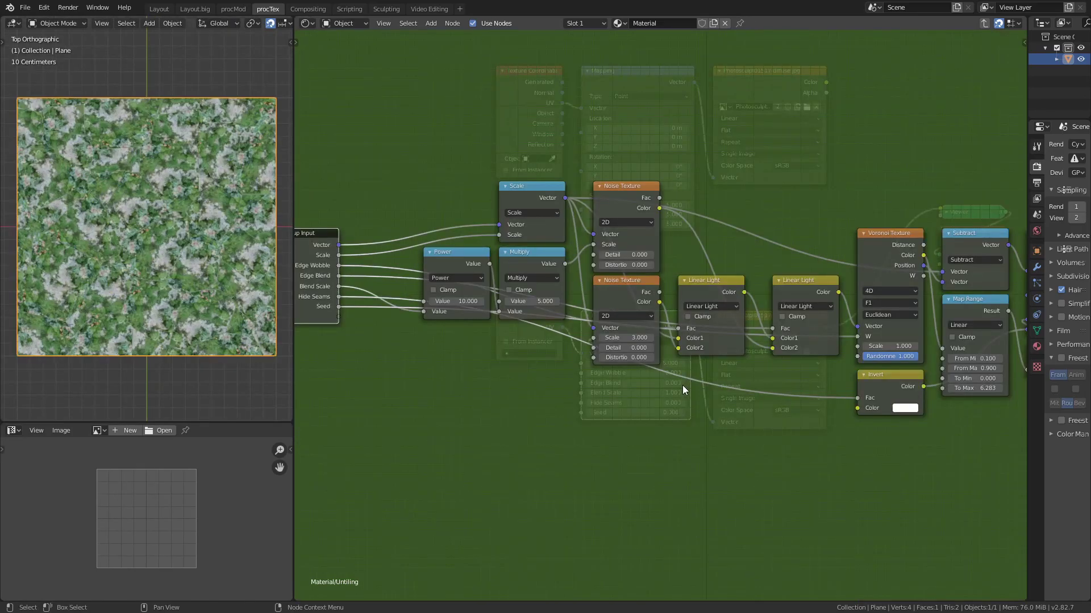
Step: Set the Untiling node's Edge Wobble to about 0.292 and Edge Blend to about 0.406, previewing the Photosculpt01517-diffuse.jpg texture
scroll(683, 385, up, 3)
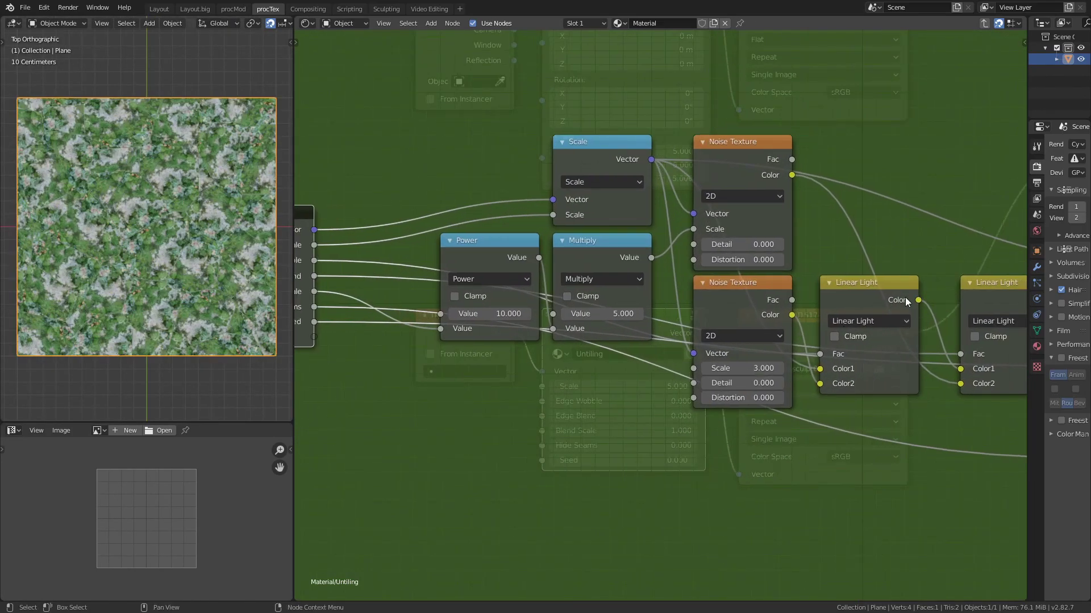
key(Tab)
drag(591, 401, 794, 415)
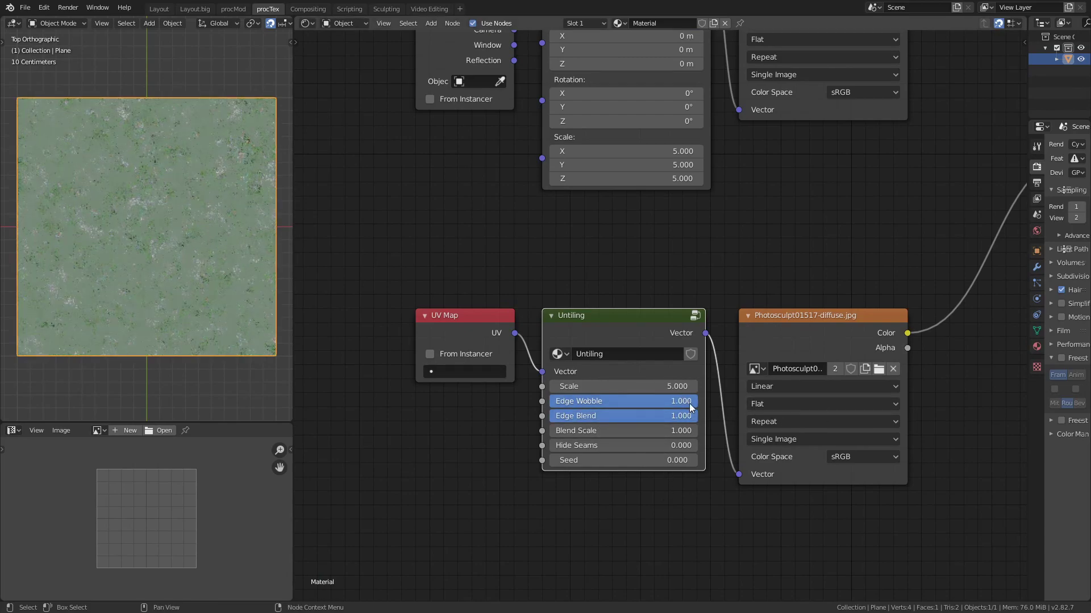
key(ctrl+z)
key(ctrl+z)
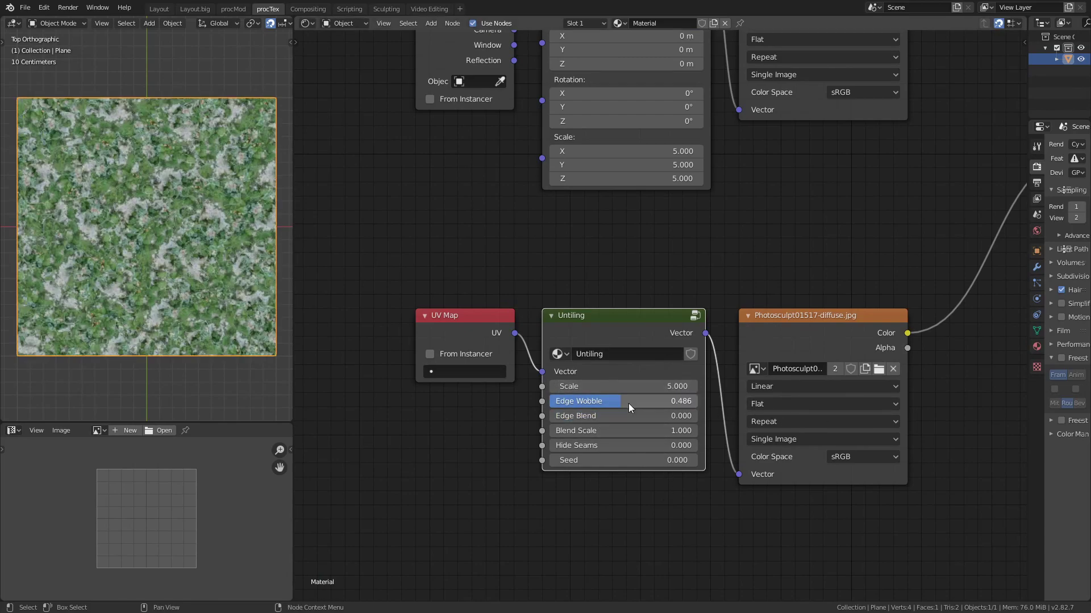
mouse_move(628, 404)
mouse_down()
mouse_move(552, 414)
mouse_move(650, 404)
mouse_move(604, 404)
mouse_move(624, 417)
mouse_move(606, 414)
mouse_move(641, 408)
mouse_up()
ctrl+shift+click(666, 368)
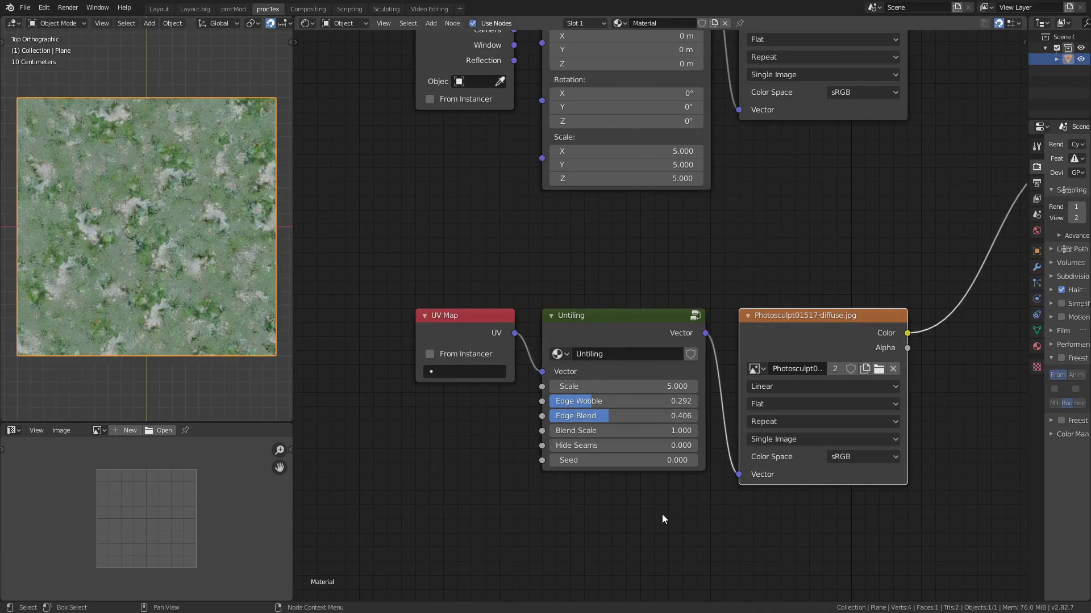
Step: Open the Untiling group and add a Math node set to Divide with a second value of 3
key(Tab)
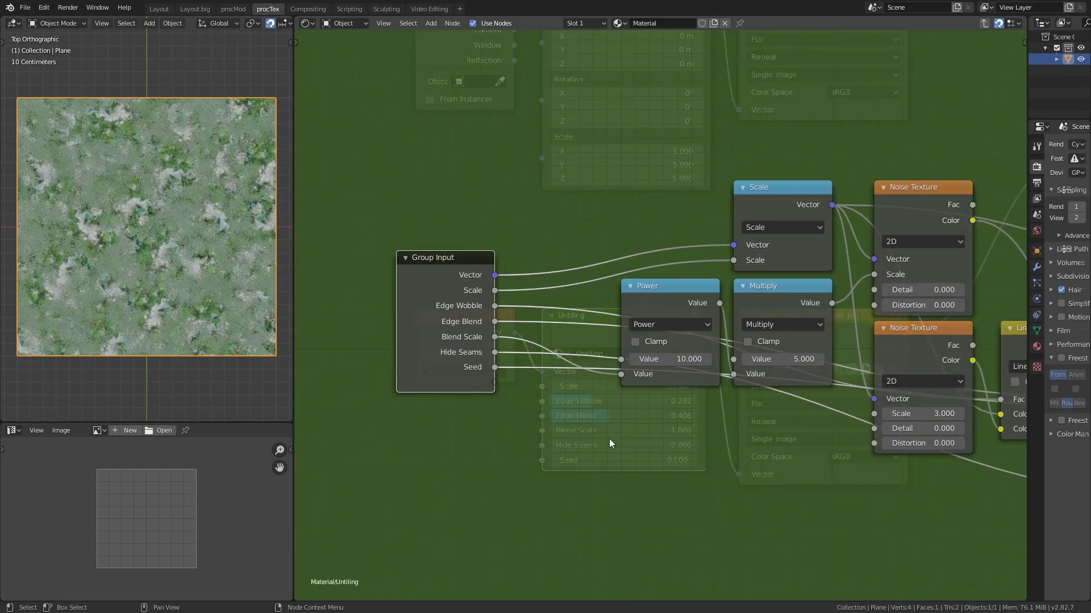
key(shift+a)
mouse_move(670, 431)
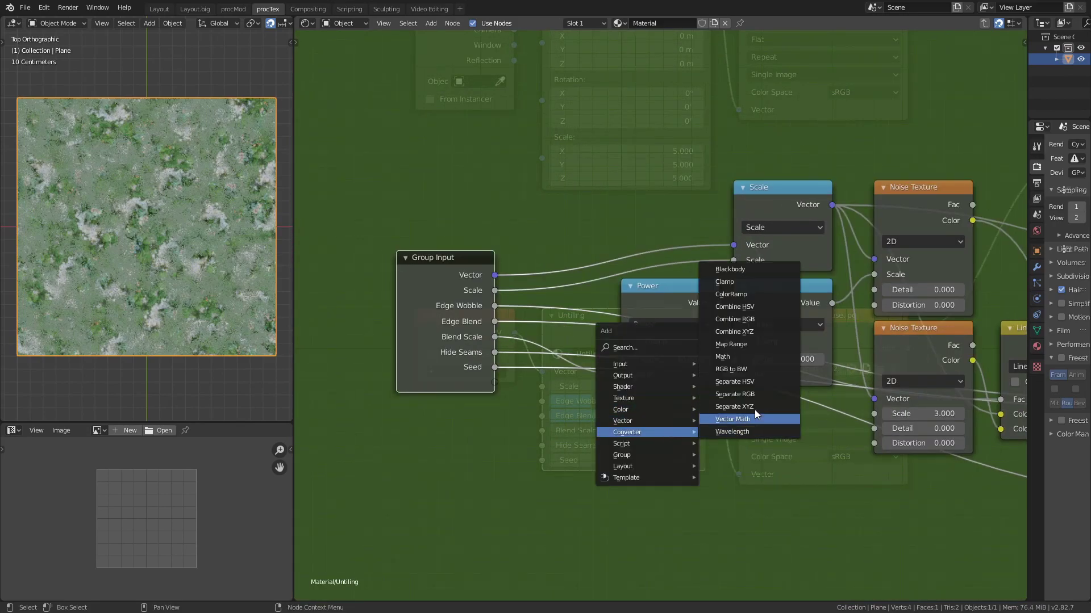
click(741, 356)
click(607, 434)
click(637, 480)
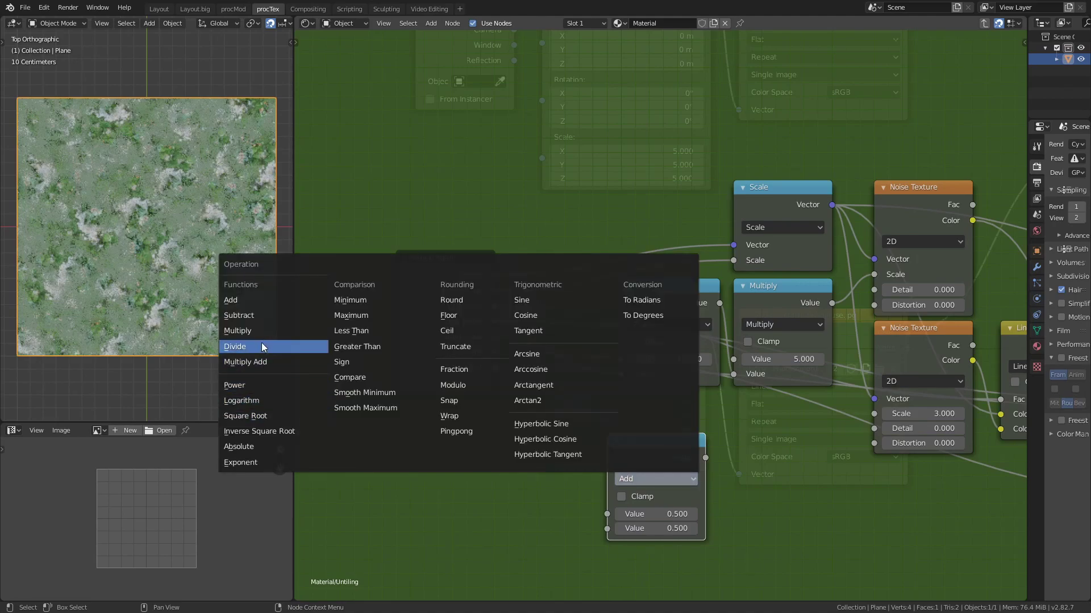
click(263, 346)
click(682, 528)
text(3)
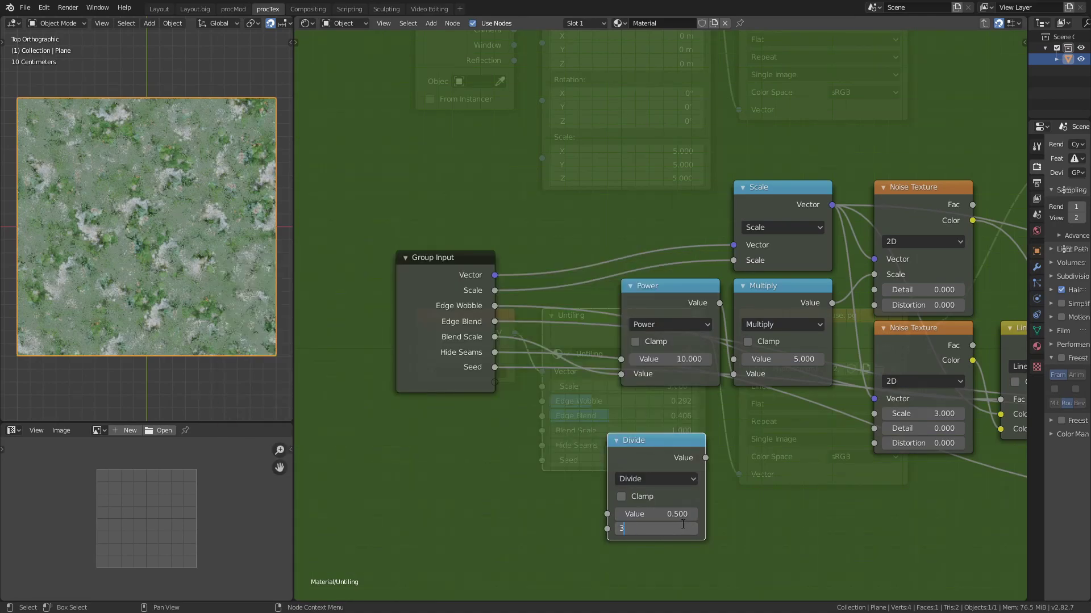
key(Return)
Step: Insert the Divide node into the Edge Wobble link feeding the first Linear Light's Fac, beneath the lower Noise Texture
drag(657, 448, 758, 438)
middle_drag(793, 489, 602, 434)
drag(566, 387, 735, 416)
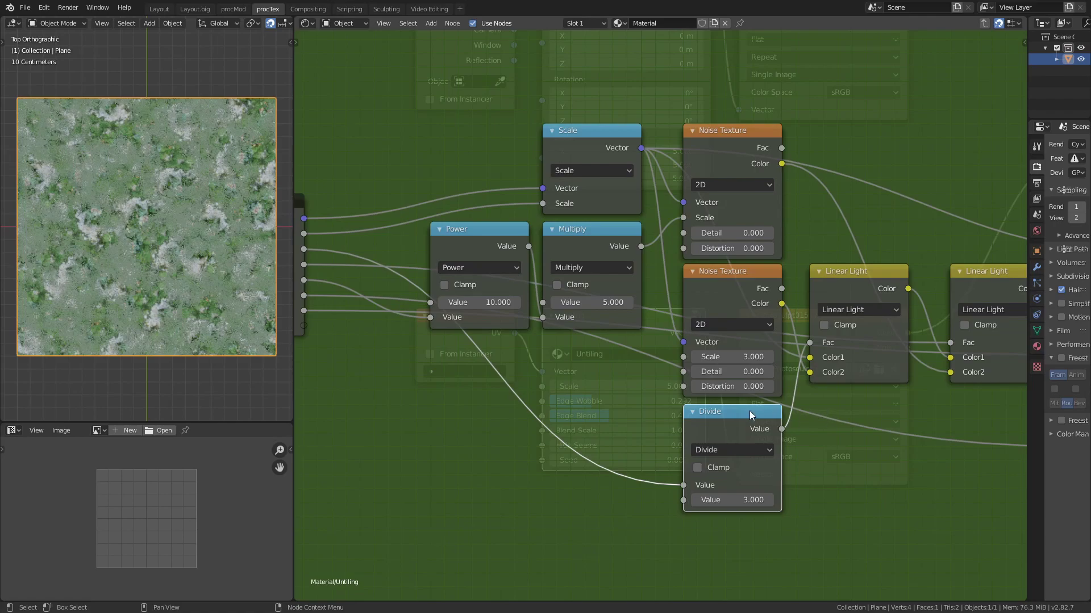
middle_drag(812, 434, 819, 394)
Step: Duplicate the Divide node and insert the copy into the Edge Blend link feeding the second Linear Light's Fac
key(shift+d)
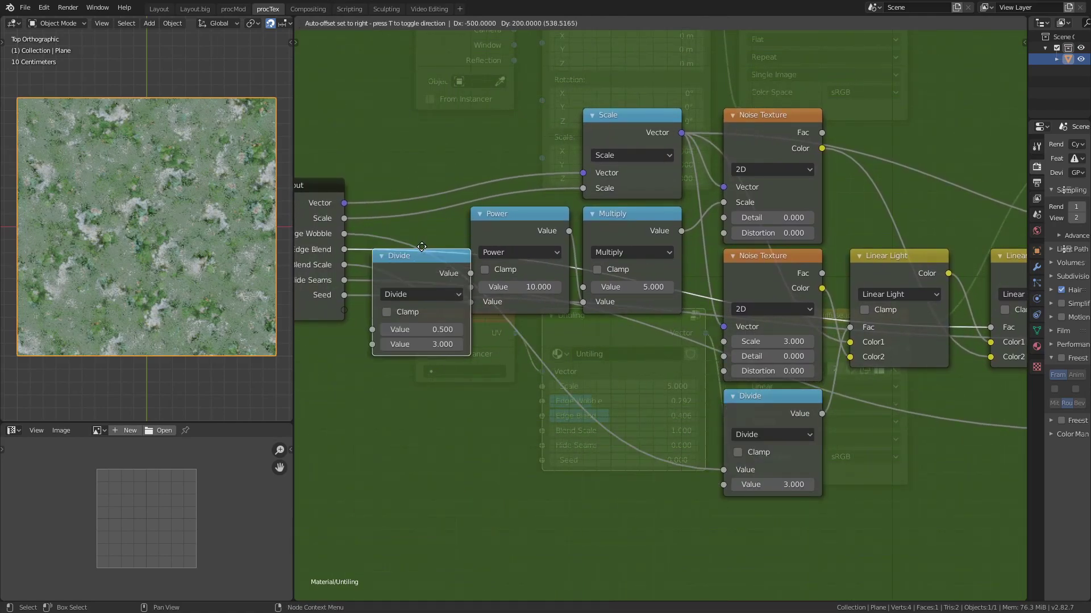
click(419, 252)
middle_drag(421, 253, 392, 208)
drag(392, 209, 852, 346)
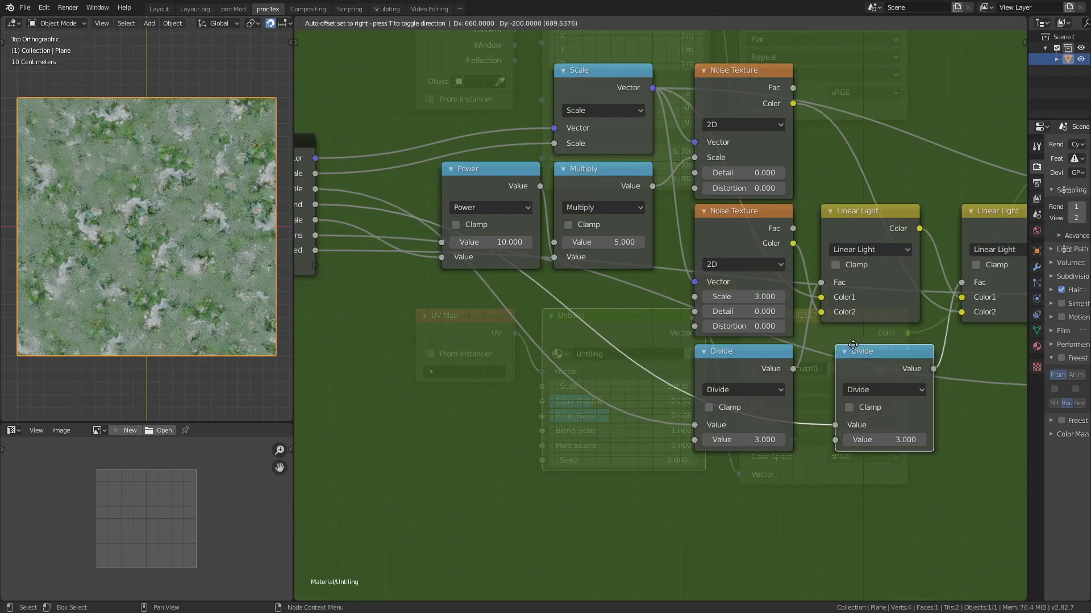
click(852, 345)
Step: Leave the group and test the Untiling node by slightly lowering Edge Wobble and raising Edge Blend
key(Tab)
mouse_move(585, 404)
mouse_down()
mouse_move(751, 408)
mouse_move(582, 406)
mouse_up()
drag(600, 413, 646, 418)
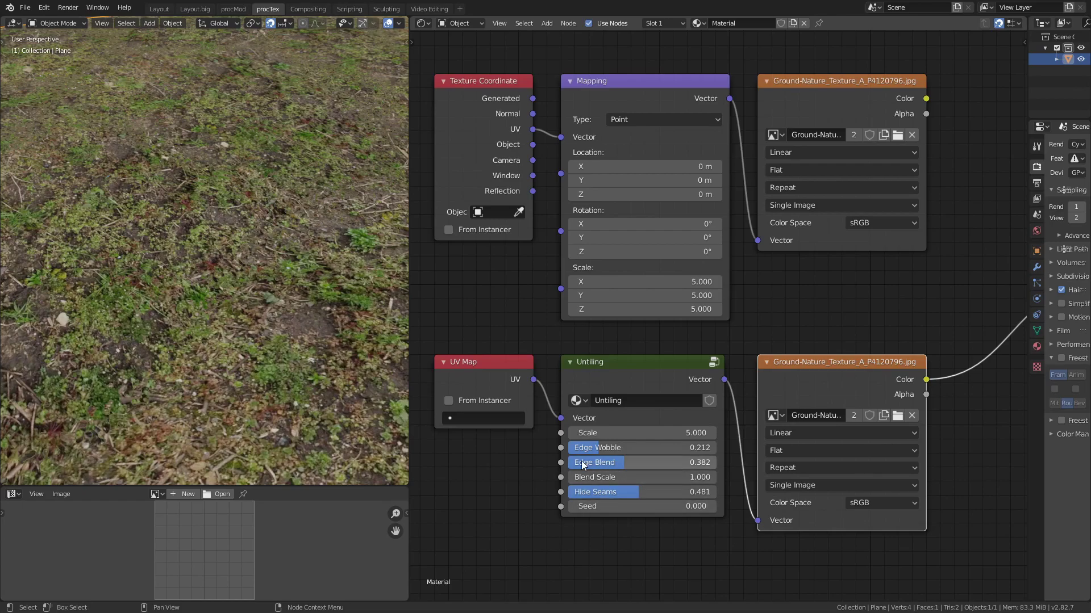
Step: Raise the Untiling node's Hide Seams to about 0.566 and its Blend Scale to about 1.840 on the ground texture
middle_drag(238, 367, 154, 354)
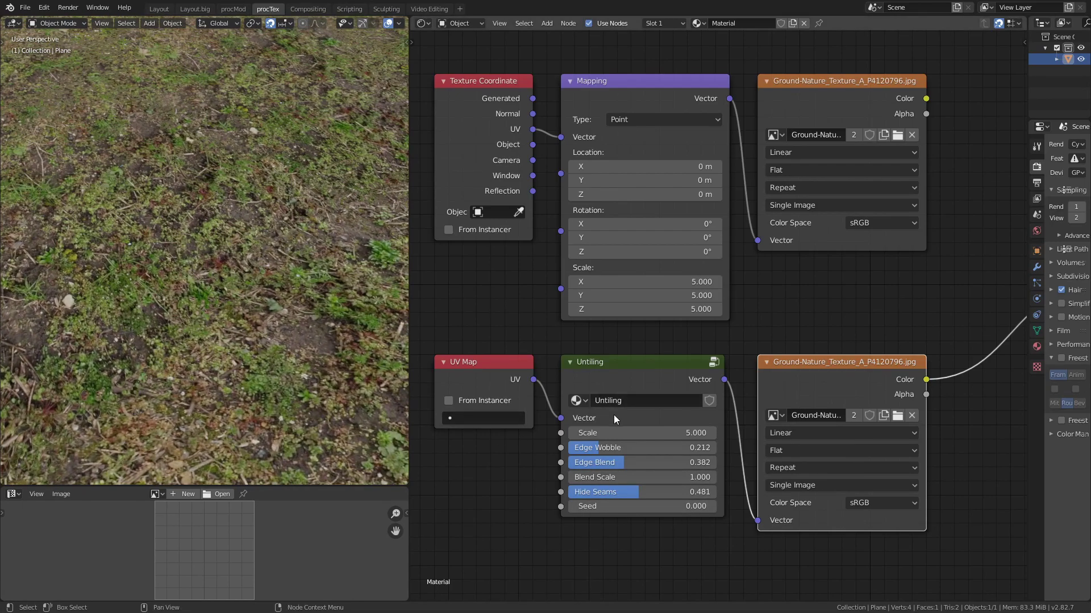
drag(636, 490, 631, 494)
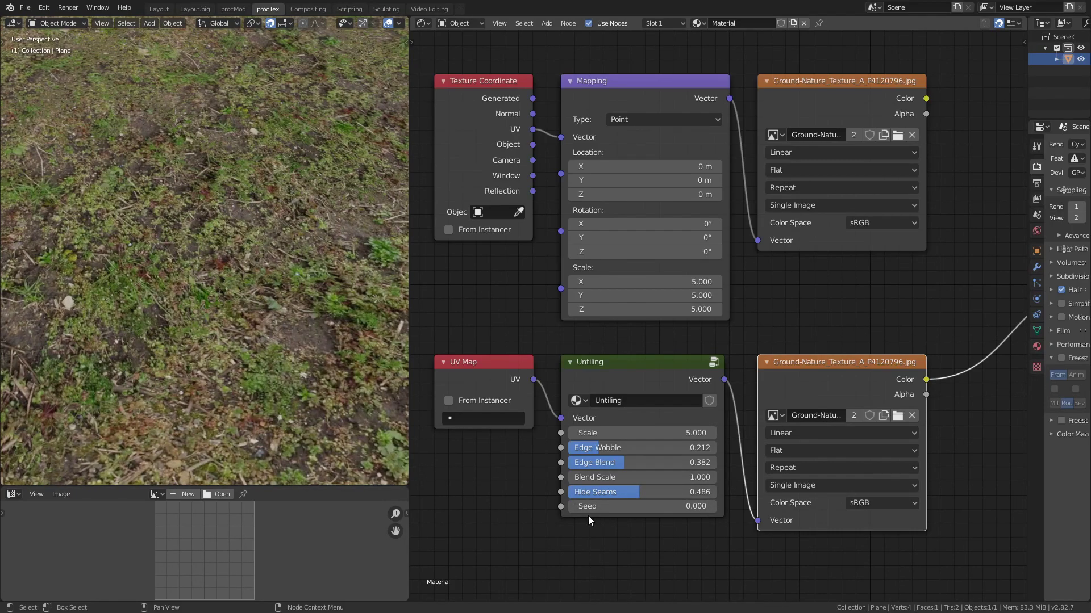
drag(640, 495, 654, 475)
Step: Switch the viewport to Rendered shading and raise the Untiling node's Blend Scale further
scroll(377, 29, down, 3)
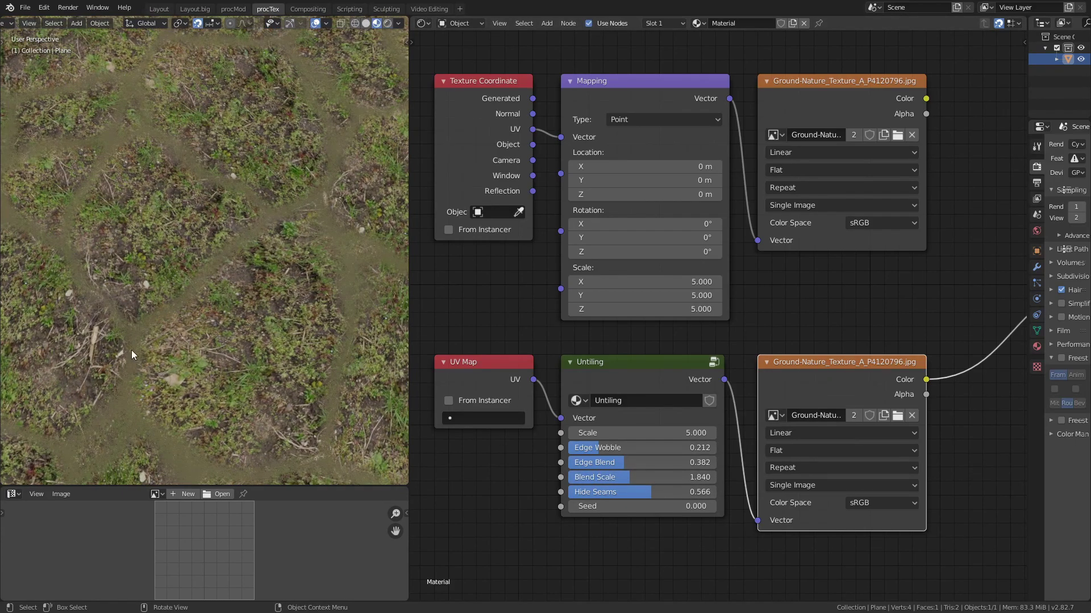
click(387, 23)
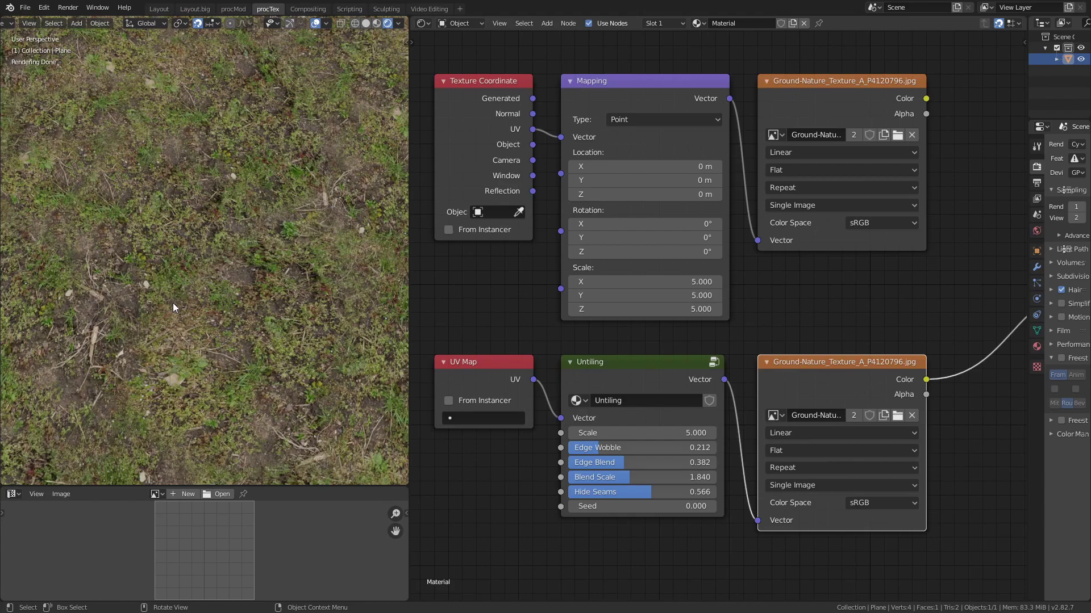
drag(653, 479, 707, 481)
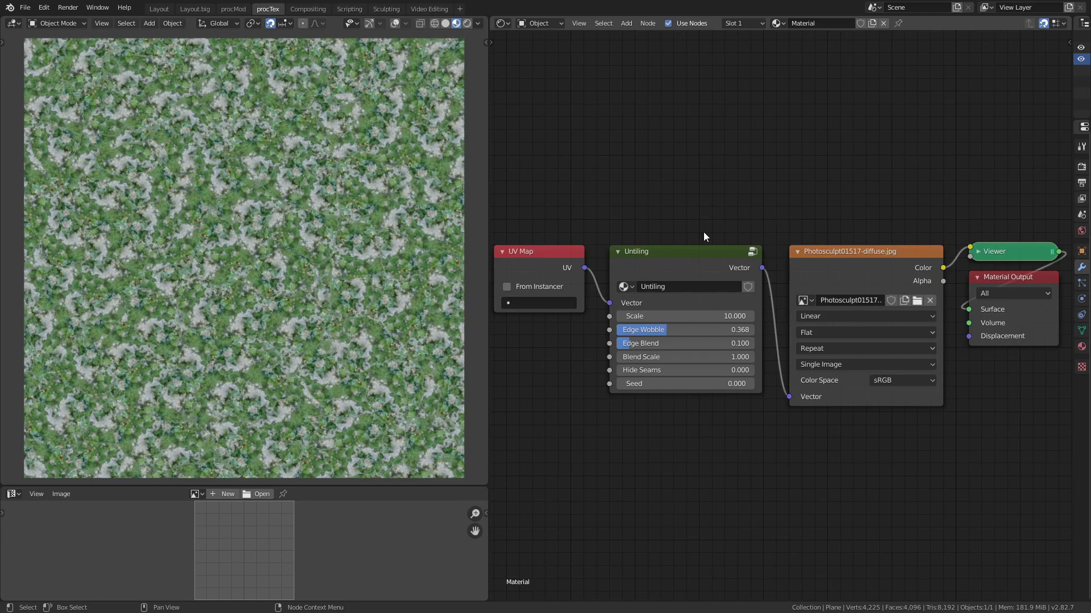
Step: Set the Untiling node's Edge Blend to 0 and switch the image texture to Ground-Nature_Texture_A_P4120796.jpg
drag(688, 343, 657, 346)
click(805, 300)
click(843, 316)
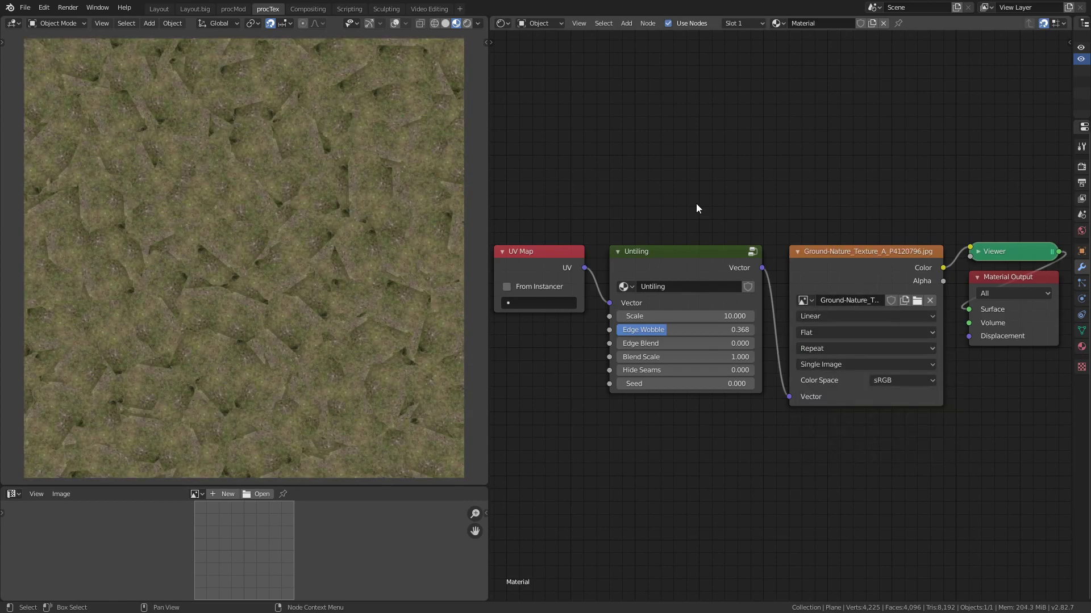
Step: Set the Untiling node's Hide Seams to about 0.475 and its Scale to about 30.4
drag(653, 370, 692, 375)
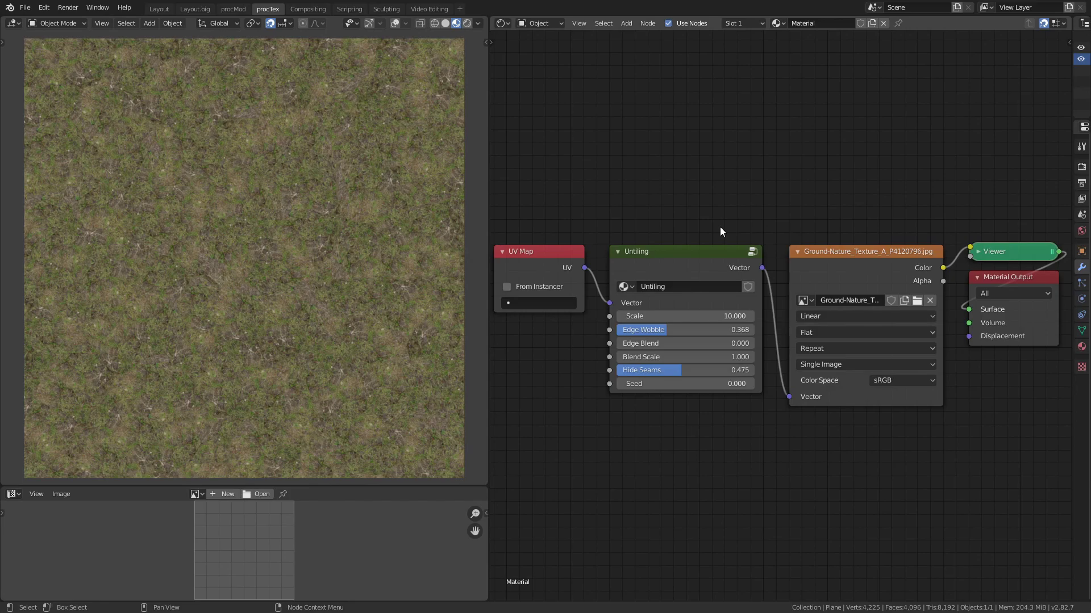
drag(721, 316, 755, 328)
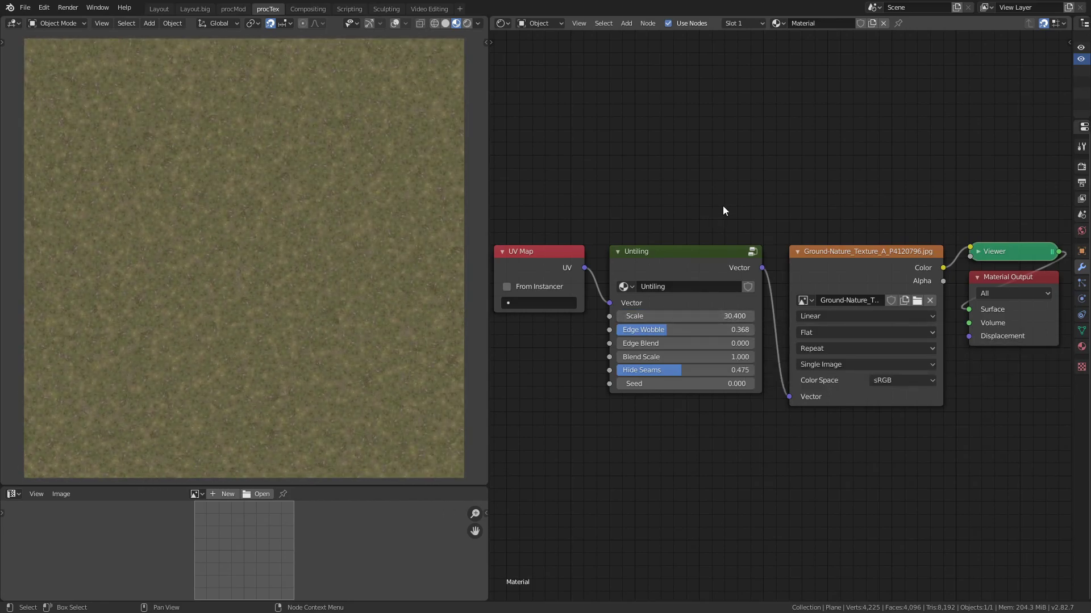